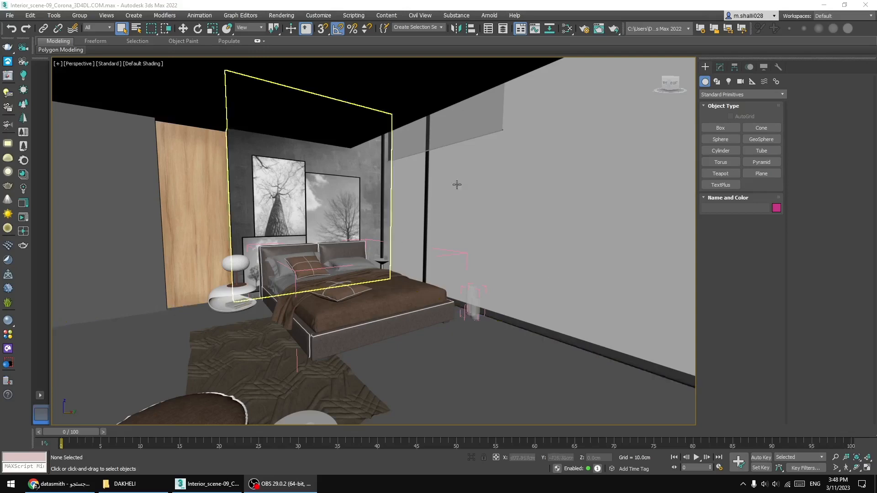
Step: Examine the bedroom scene from inside and outside, including the large plane in front of the room
middle_click_drag(375, 300, 403, 288)
scroll(402, 287, "down", 10)
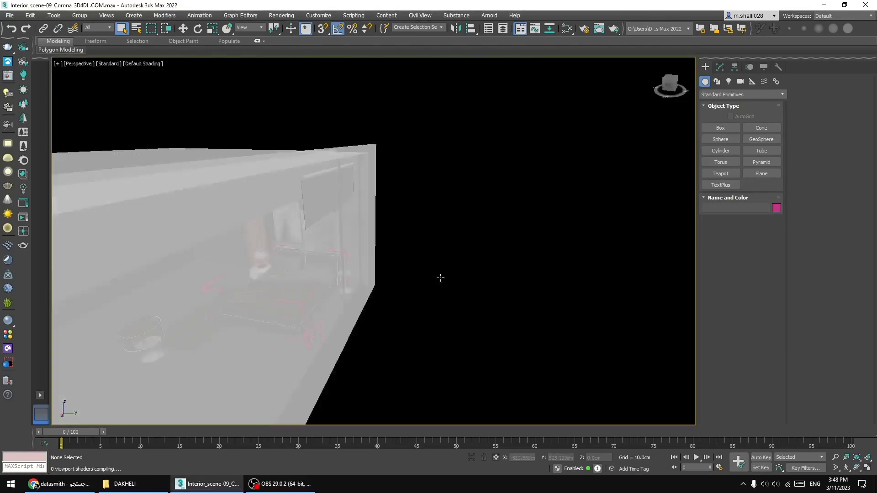
scroll(402, 256, "up", 3)
left_click(433, 256)
scroll(450, 249, "up", 10)
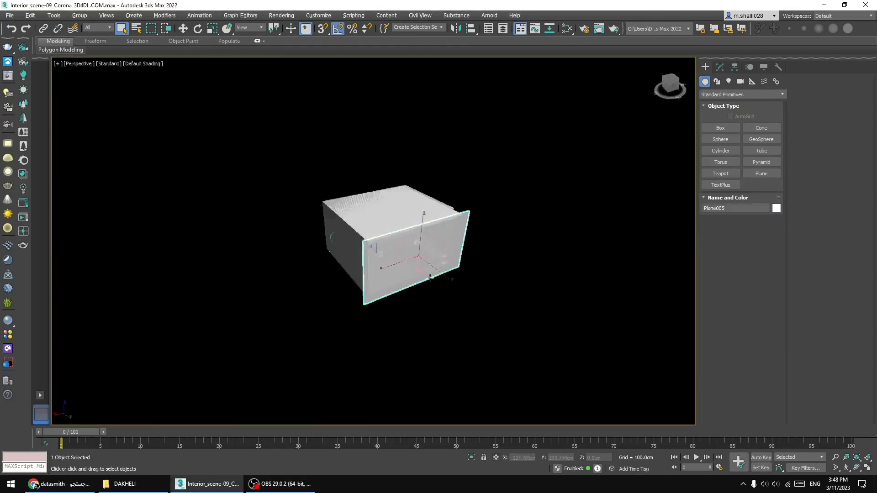
scroll(431, 274, "down", 3)
middle_click_drag(409, 284, 473, 262, "alt")
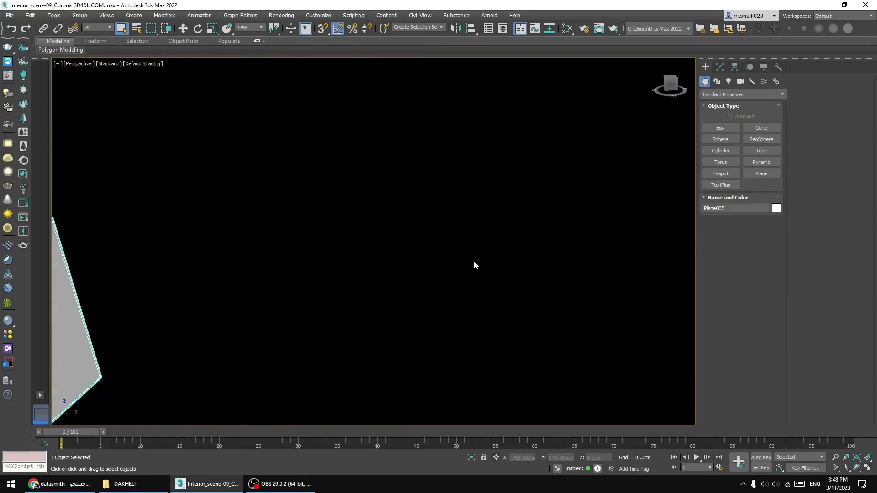
scroll(473, 262, "down", 3)
middle_click_drag(327, 290, 571, 252)
scroll(427, 270, "down", 8)
scroll(427, 270, "up", 5)
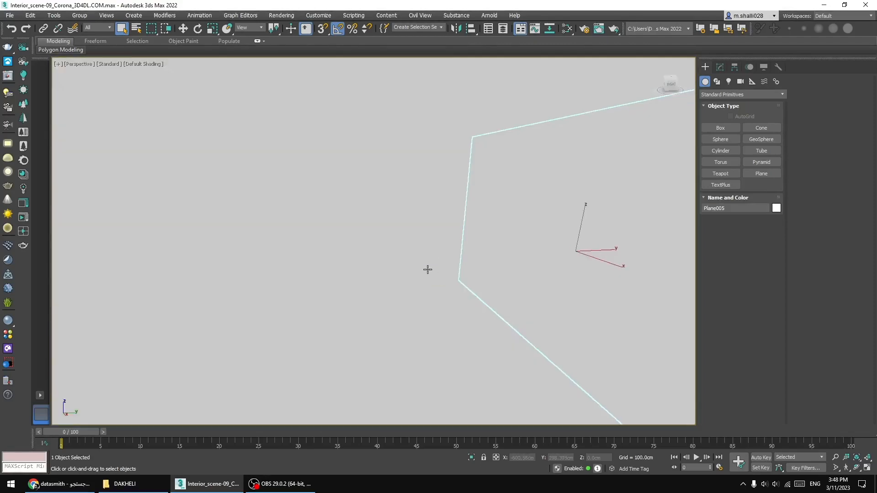
mouse_move(428, 270)
middle_mouse_down("alt")
mouse_move(465, 293)
mouse_move(338, 303)
mouse_move(427, 329)
mouse_move(489, 267)
mouse_move(433, 283)
middle_mouse_up("alt")
scroll(465, 294, "down", 5)
left_click(501, 348)
left_click(384, 318)
left_click(434, 313)
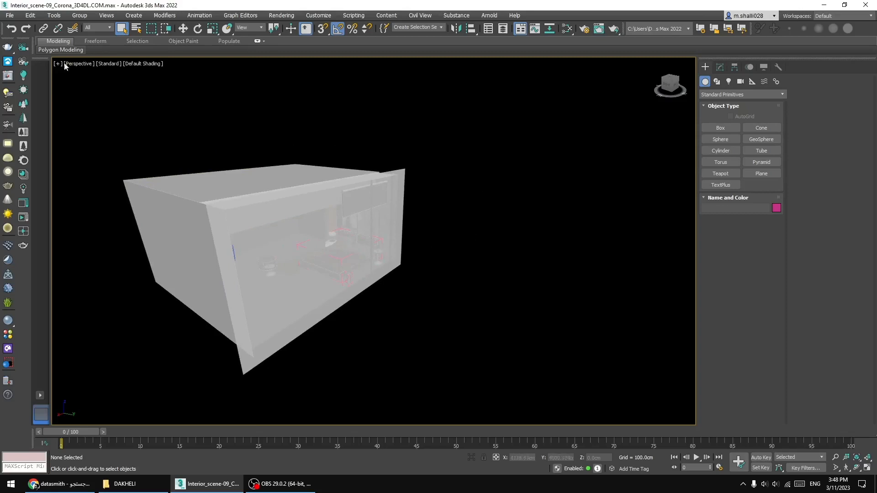
Step: Check the file types offered for exporting the whole scene, and close the export dialog without saving
left_click(9, 16)
mouse_move(22, 150)
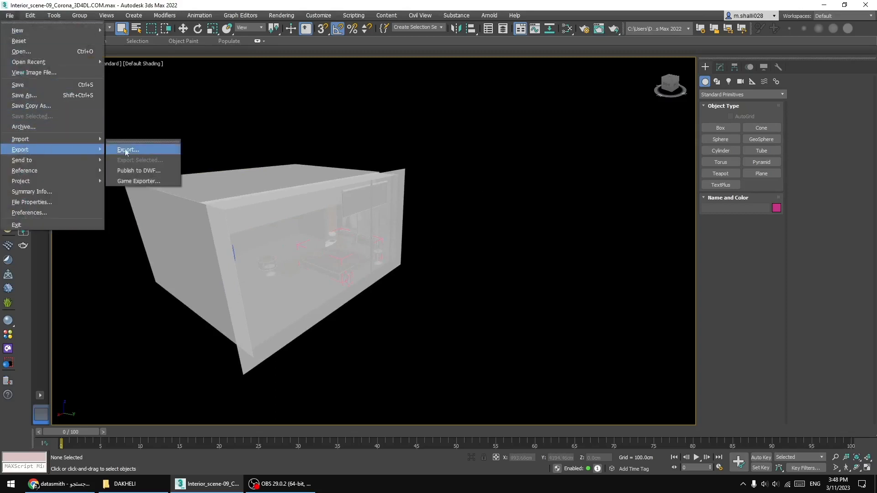
left_click(141, 149)
left_click(149, 297)
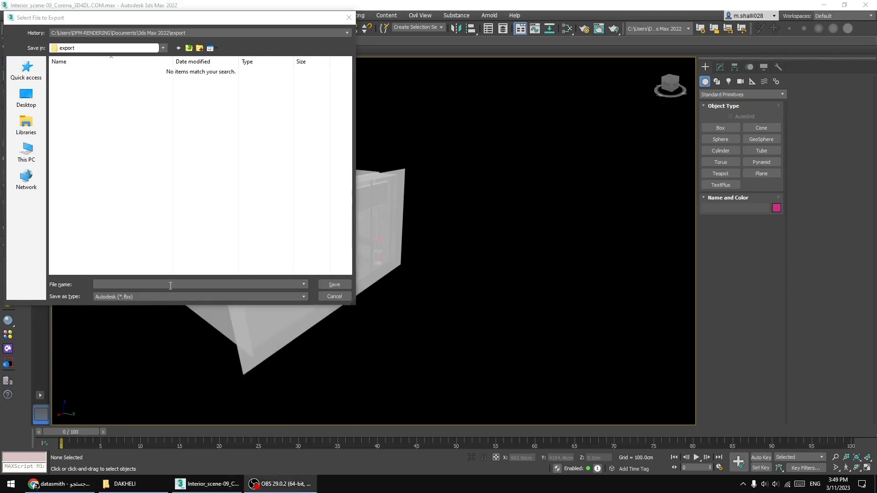
left_click(170, 286)
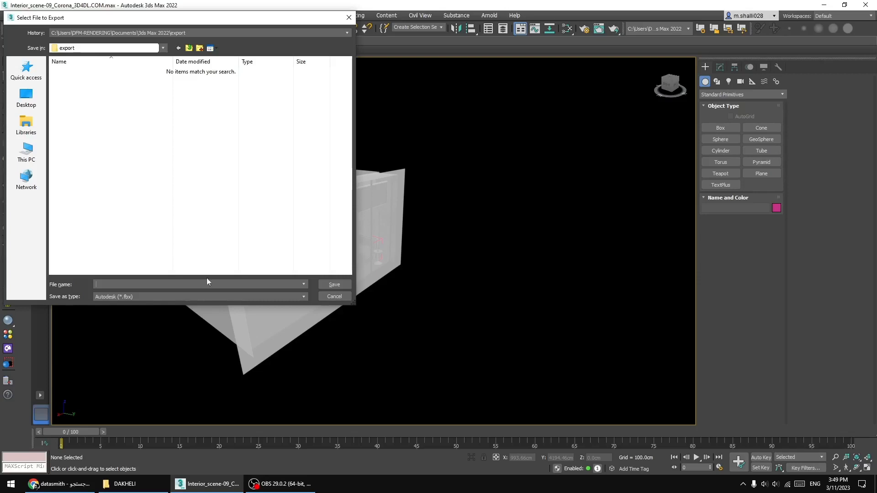
left_click(349, 17)
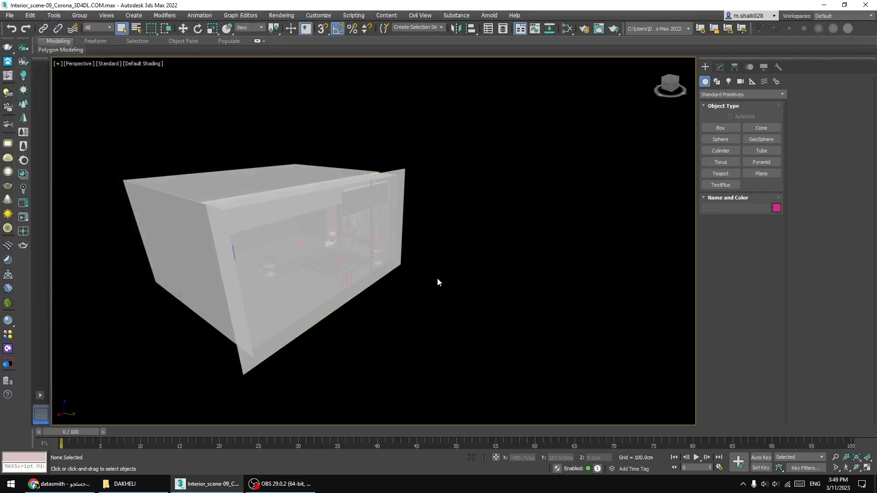
left_click(9, 15)
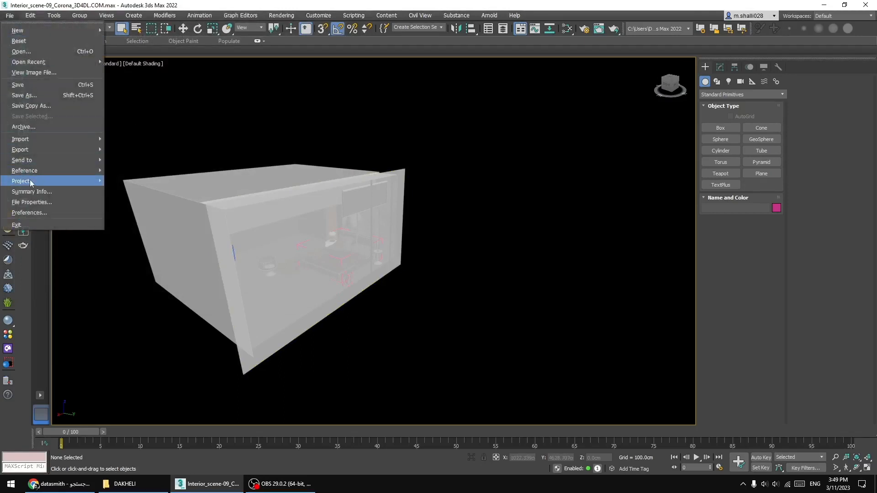
mouse_move(30, 152)
left_click(139, 150)
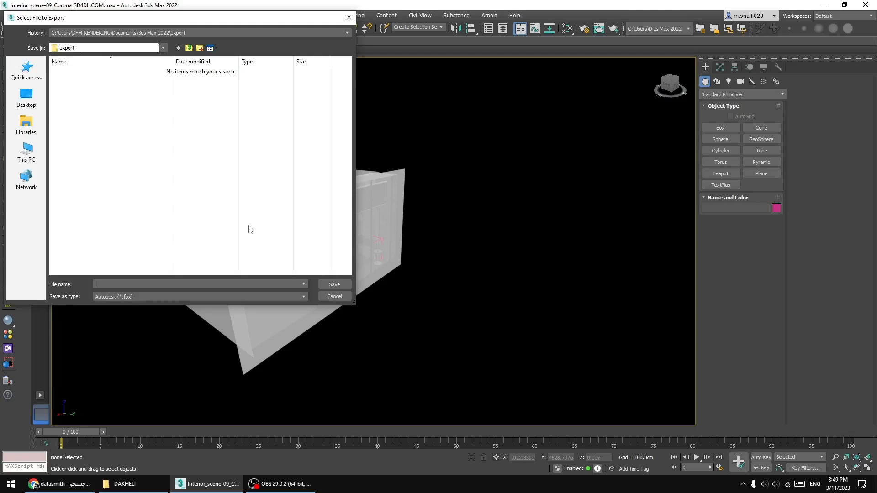
left_click(349, 18)
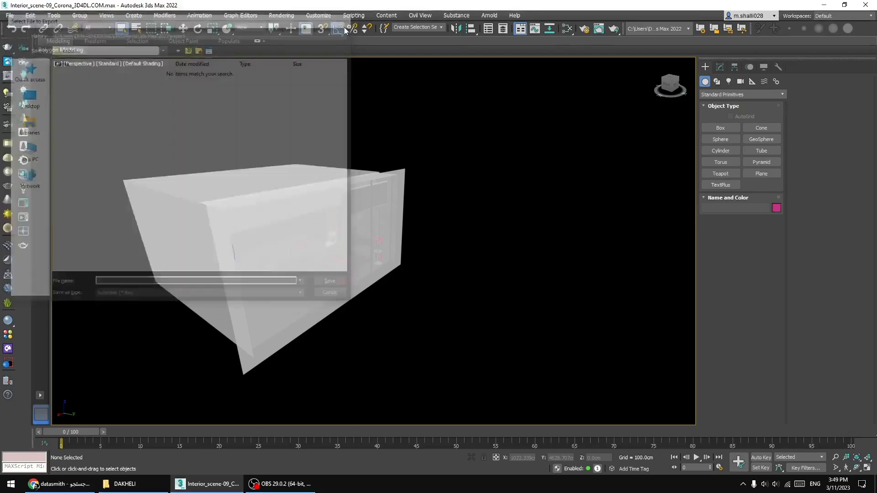
mouse_move(421, 247)
middle_mouse_down()
mouse_move(426, 261)
mouse_move(417, 251)
mouse_move(434, 250)
middle_mouse_up()
left_click(369, 277)
left_click(516, 289)
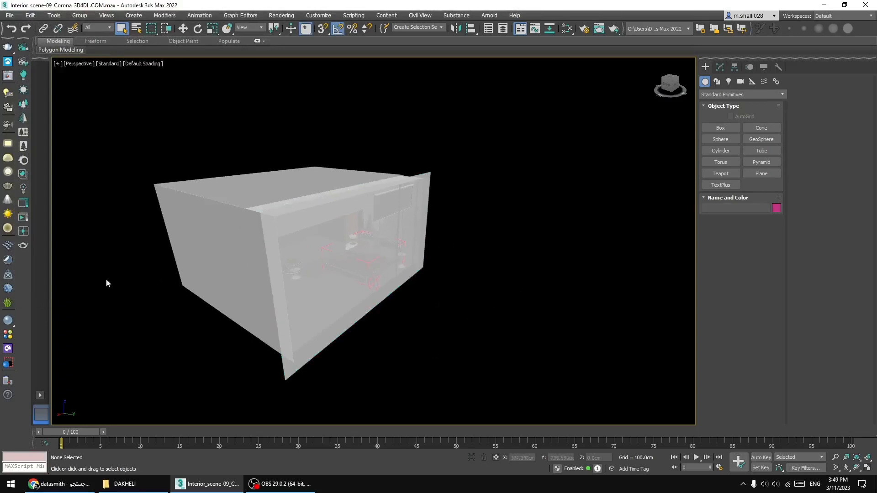
Step: Switch to Chrome and open the "Datasmith - Unreal Engine" search result in a new tab
key("alt+Tab")
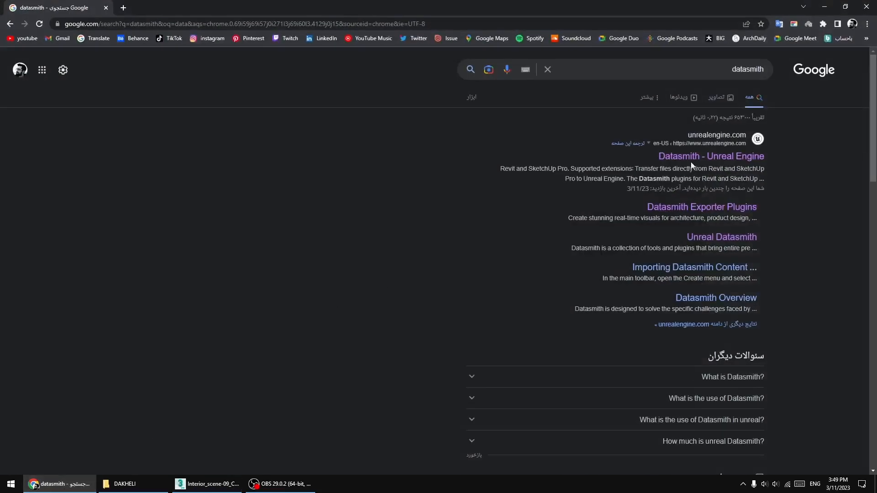
middle_click(691, 162)
left_click(158, 7)
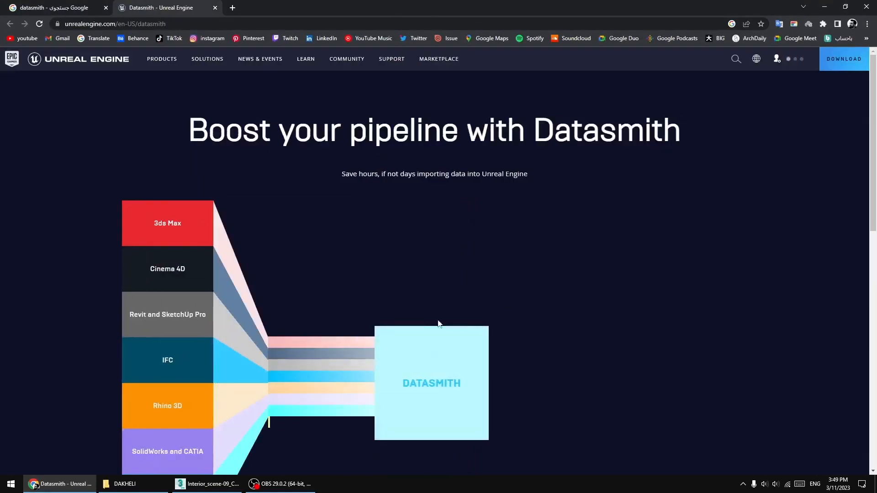
Step: Examine the source programs and formats in the Datasmith pipeline diagram, including Revit and SketchUp Pro, IFC and other CAD/CAID formats
scroll(292, 250, "down", 2)
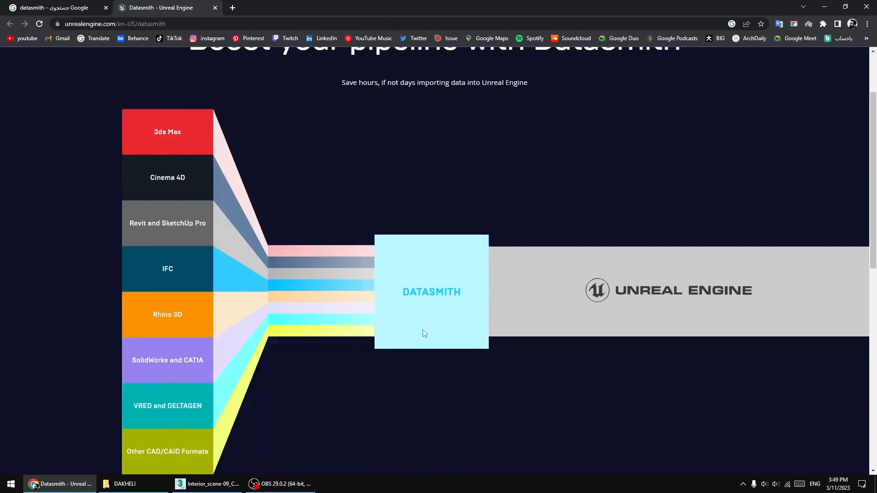
mouse_move(132, 237)
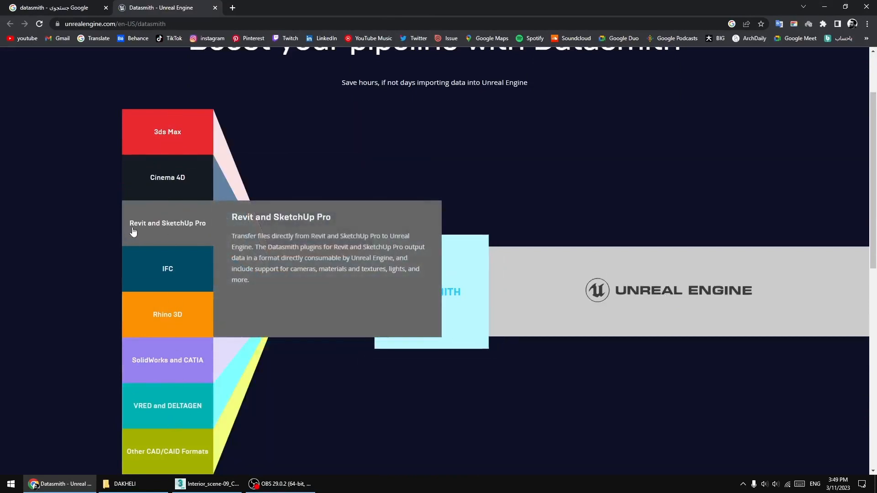
mouse_move(167, 272)
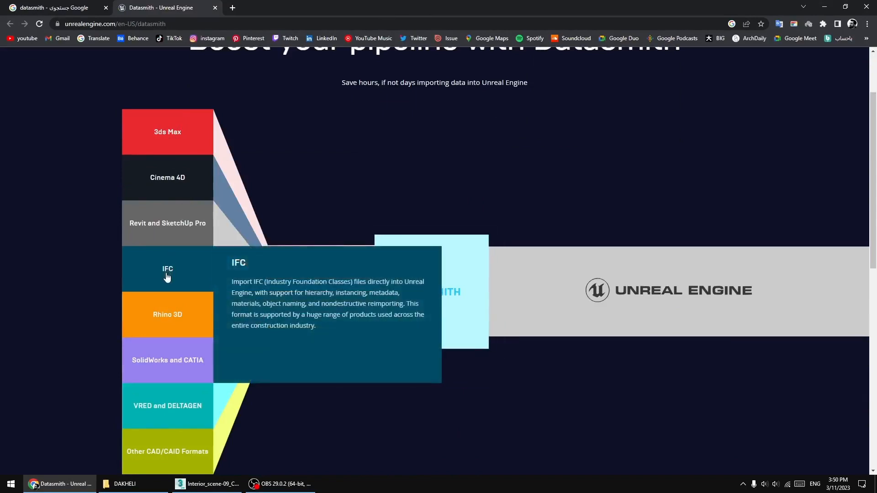
scroll(174, 280, "down", 1)
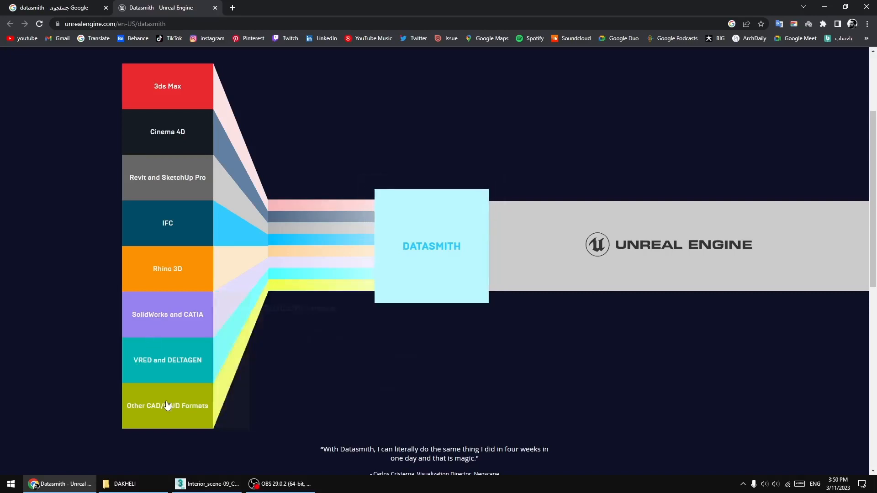
mouse_move(160, 407)
scroll(382, 232, "up", 1)
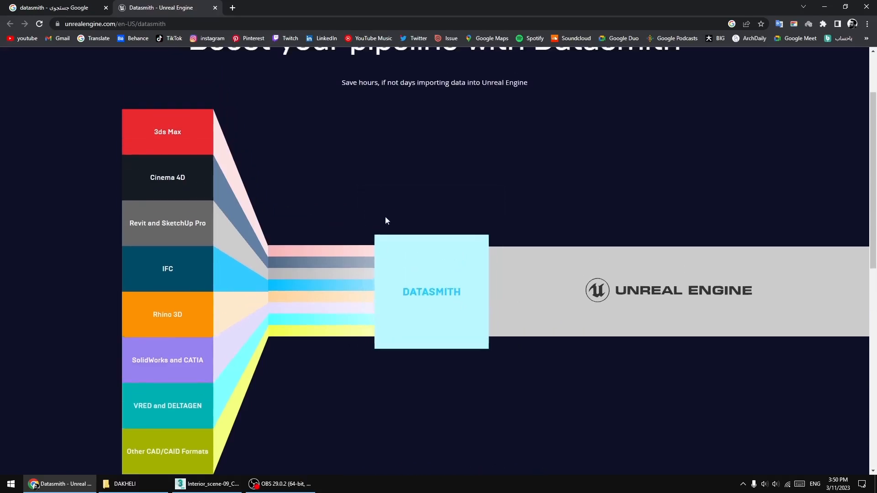
scroll(392, 191, "down", 1)
Step: Return to the datasmith search results and open the Datasmith Exporter Plugins page in a new tab
left_click(83, 4)
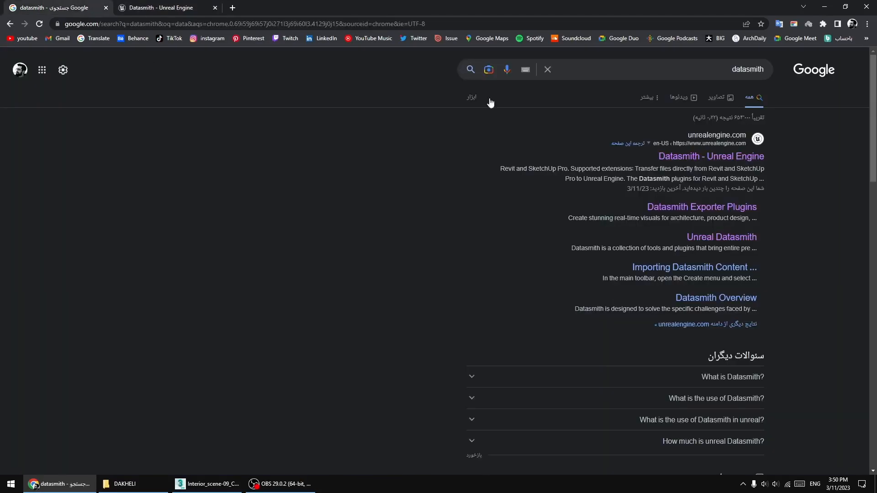
left_click(525, 68)
left_click(813, 153)
middle_click(706, 210)
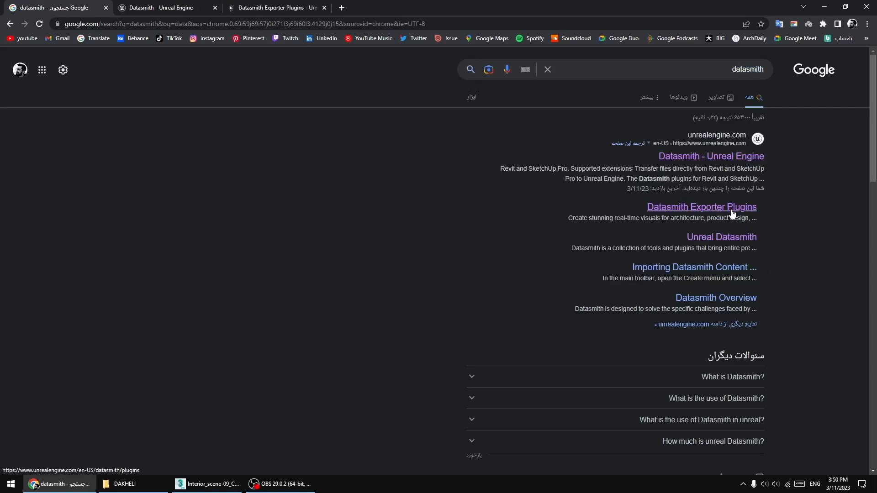
left_click(296, 9)
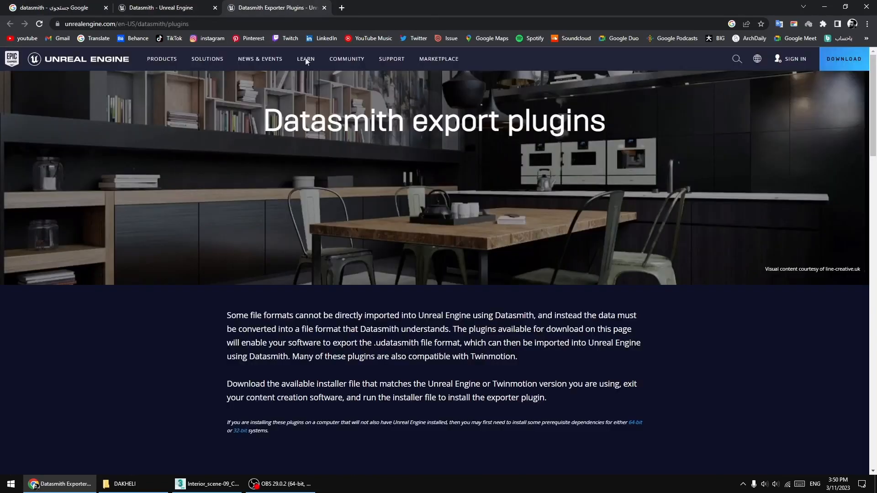
Step: Review the exporter plugins offered on the page, from Autodesk 3ds Max and SketchUp Pro to the CET exporter
scroll(415, 301, "down", 8)
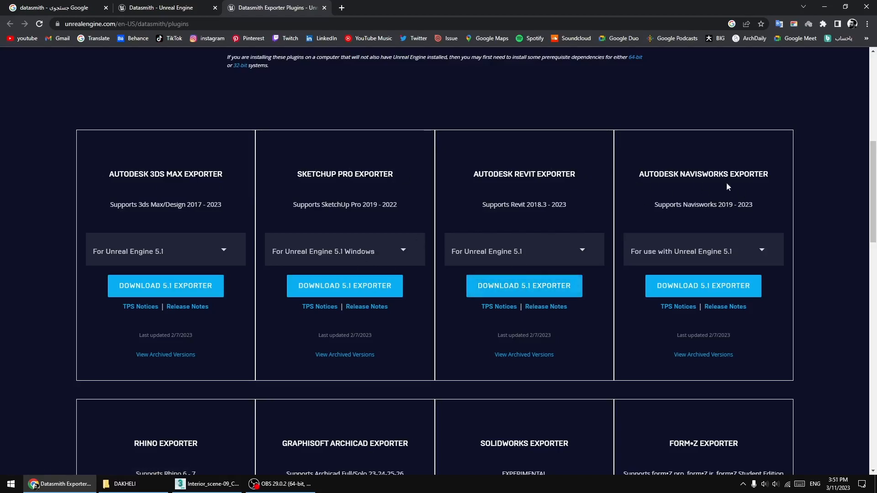
scroll(727, 184, "down", 5)
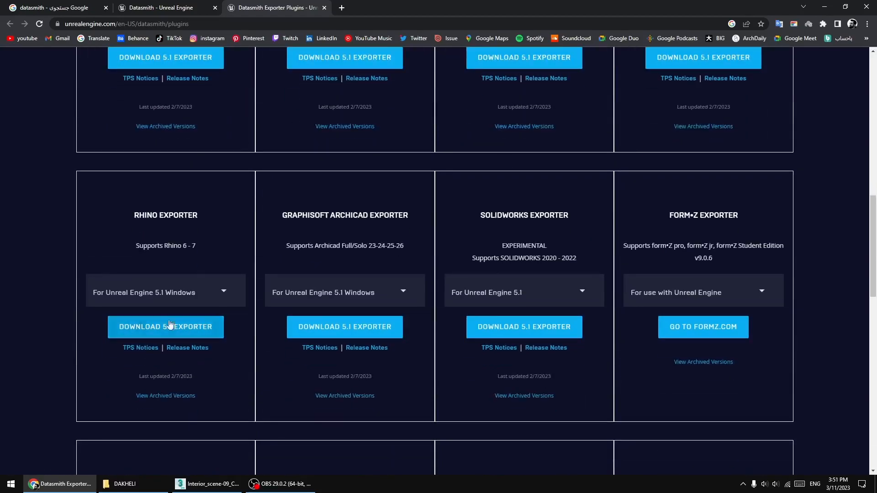
scroll(268, 304, "up", 1)
scroll(288, 190, "down", 2)
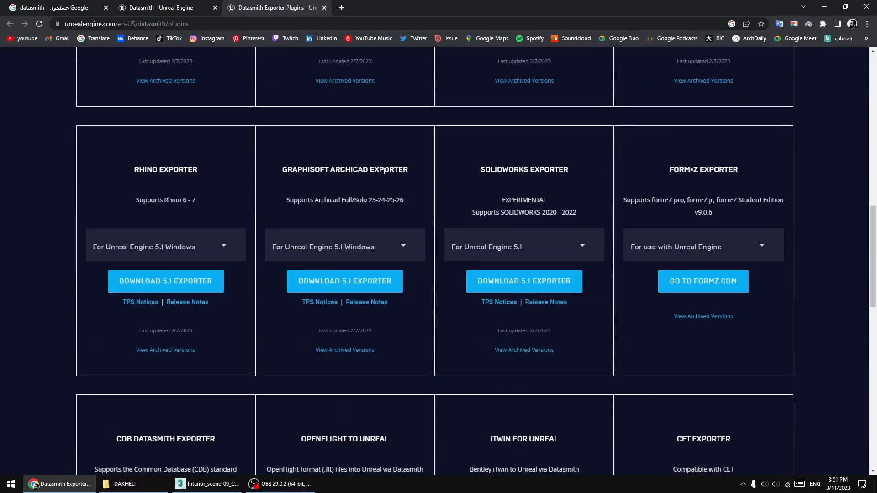
scroll(438, 263, "down", 5)
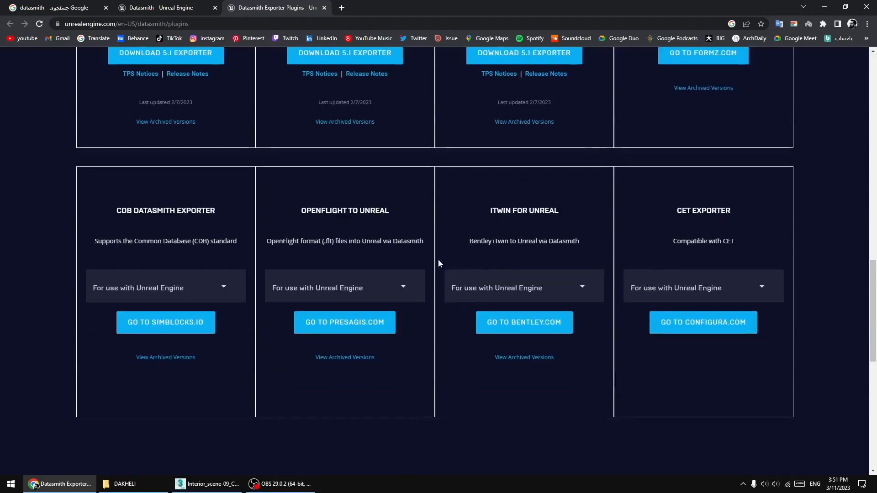
scroll(438, 259, "up", 16)
scroll(409, 258, "down", 7)
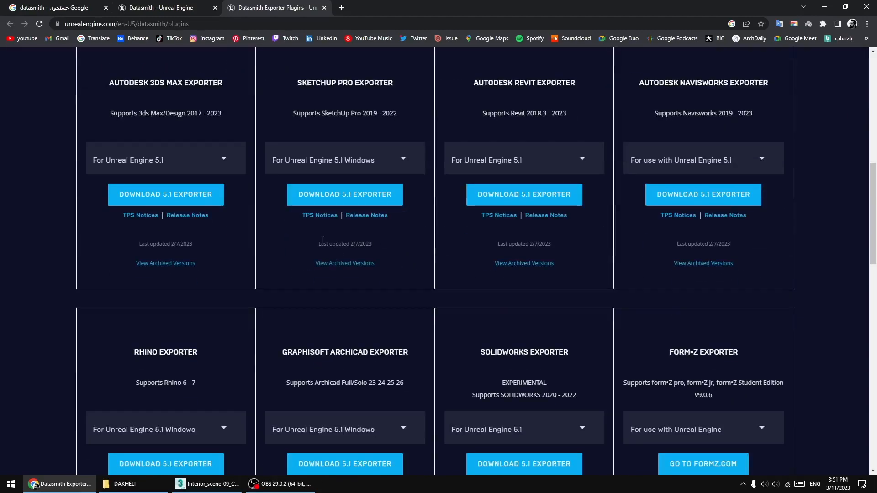
scroll(322, 241, "up", 2)
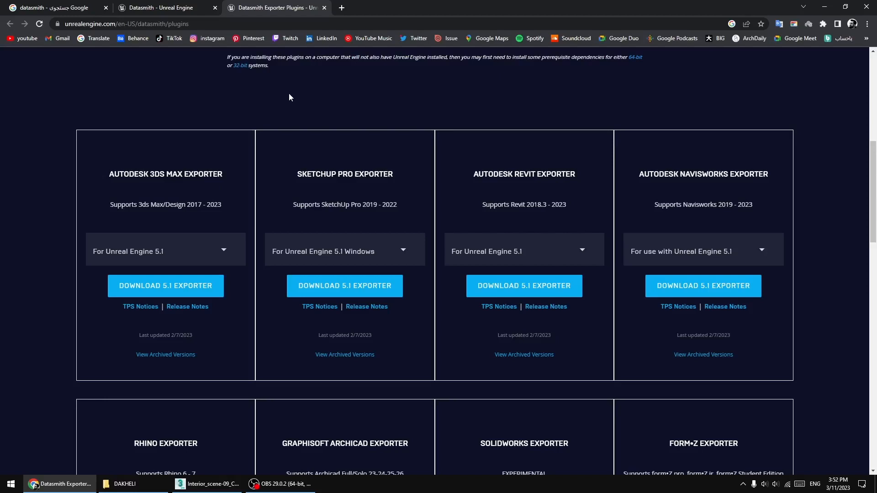
Step: Try to download the Autodesk 3ds Max exporter for Unreal Engine 5.1, and dismiss the download manager's dialog
scroll(118, 152, "down", 1)
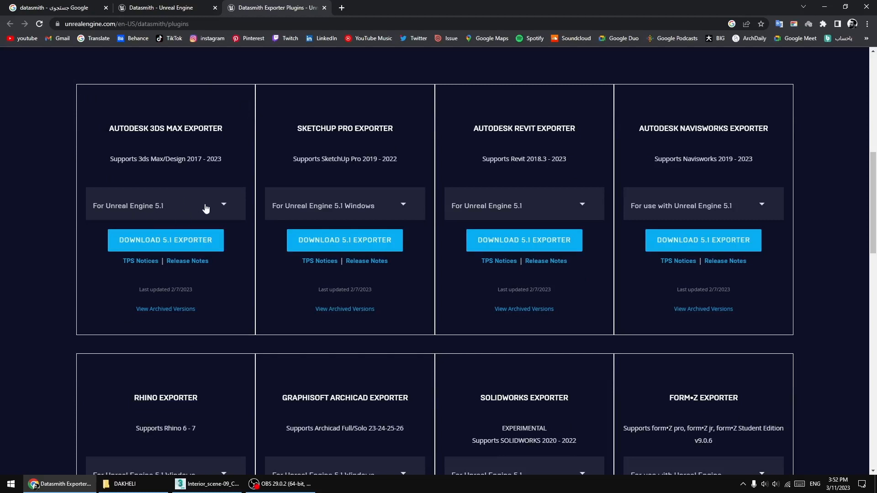
left_click(164, 241)
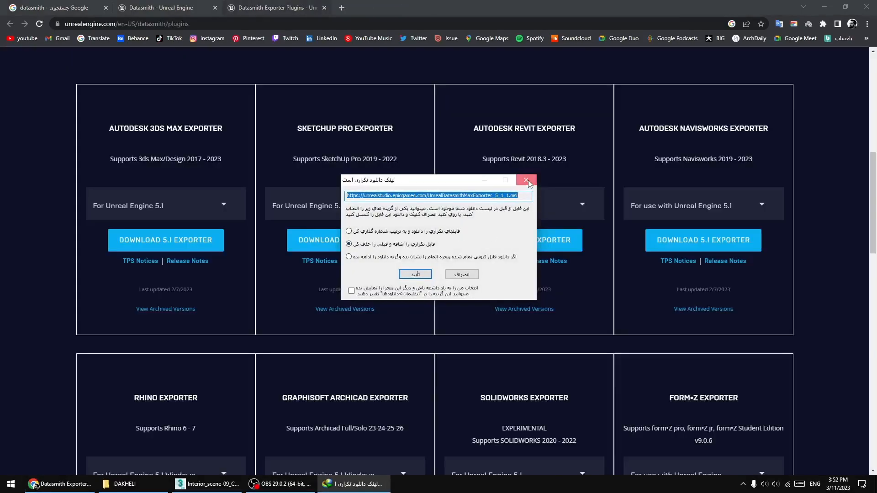
left_click(526, 180)
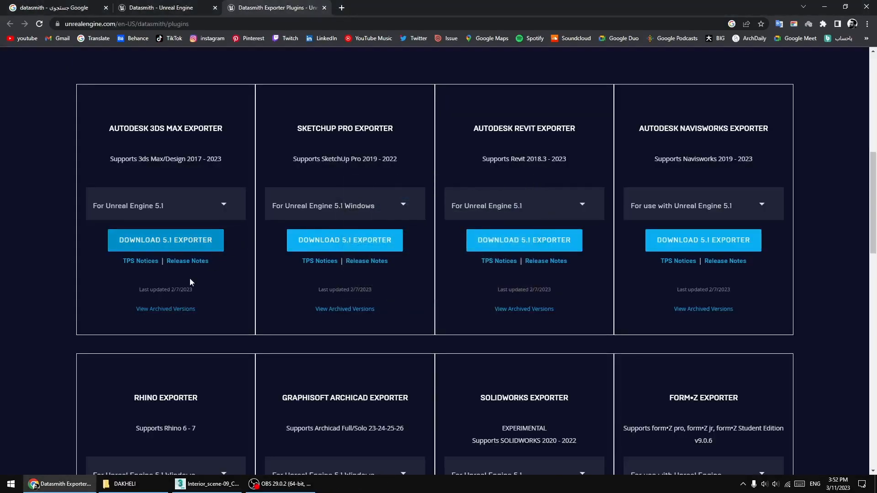
Step: Try to download the archived 3ds Max exporter for Unreal Engine 5.0, cancel it, and return to the latest version
left_click(176, 309)
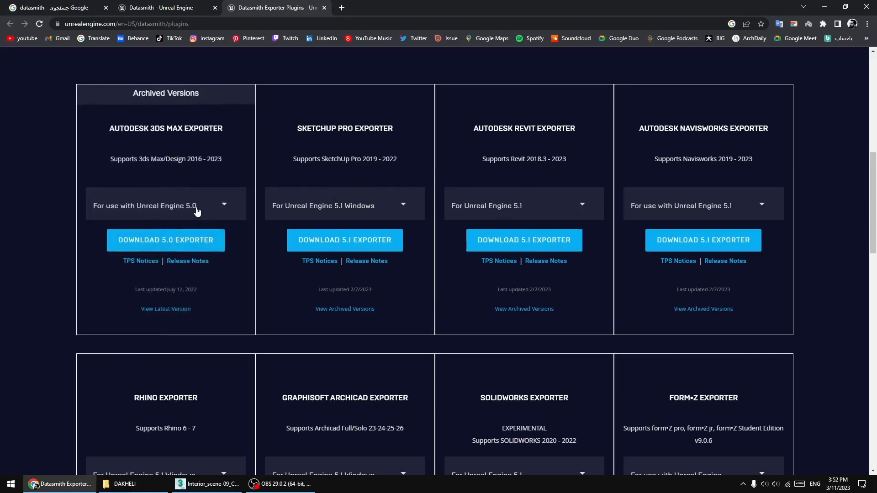
left_click(176, 241)
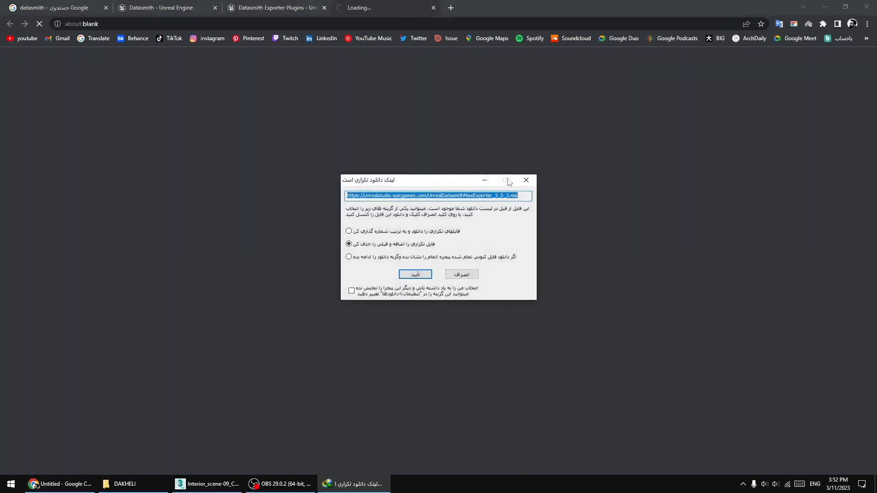
left_click(525, 181)
left_click(173, 308)
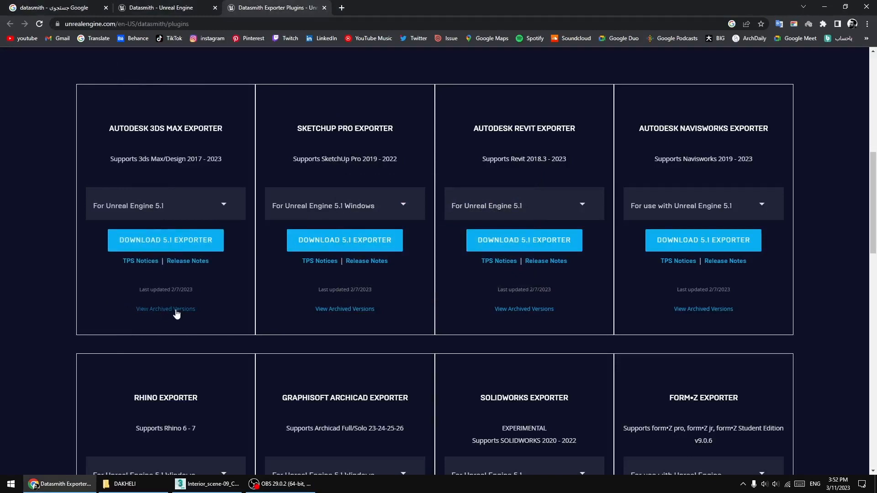
Step: Compare the archived Unreal Engine 5.0 version of the Autodesk 3ds Max exporter with the latest 5.1 version
left_click(177, 310)
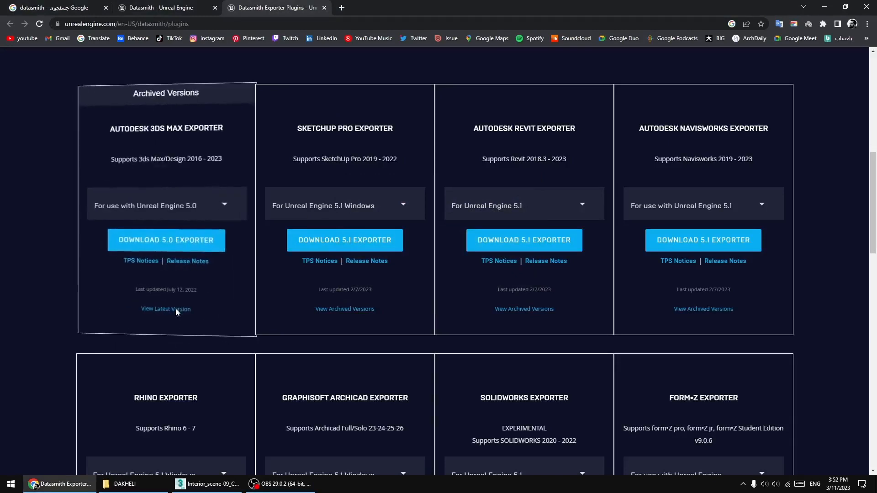
left_click(176, 309)
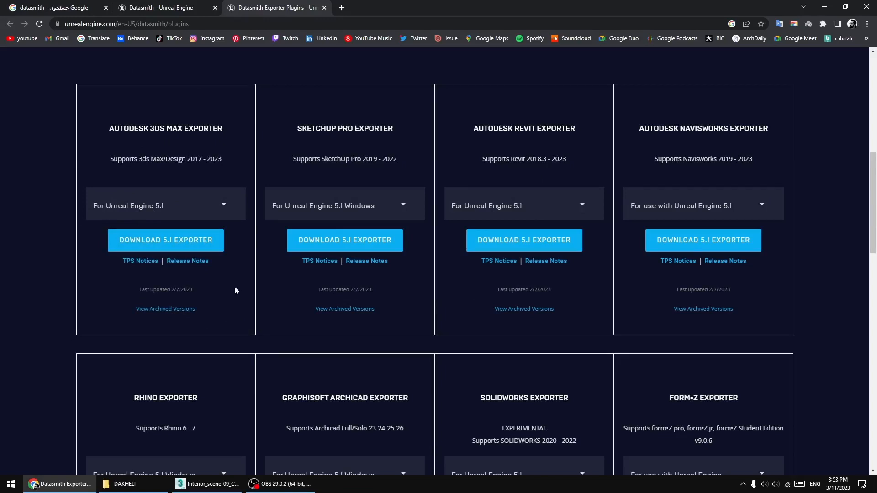
Step: Switch to 3ds Max, check which file types the scene can be exported to, close the export dialog and return to the browser
left_click(208, 484)
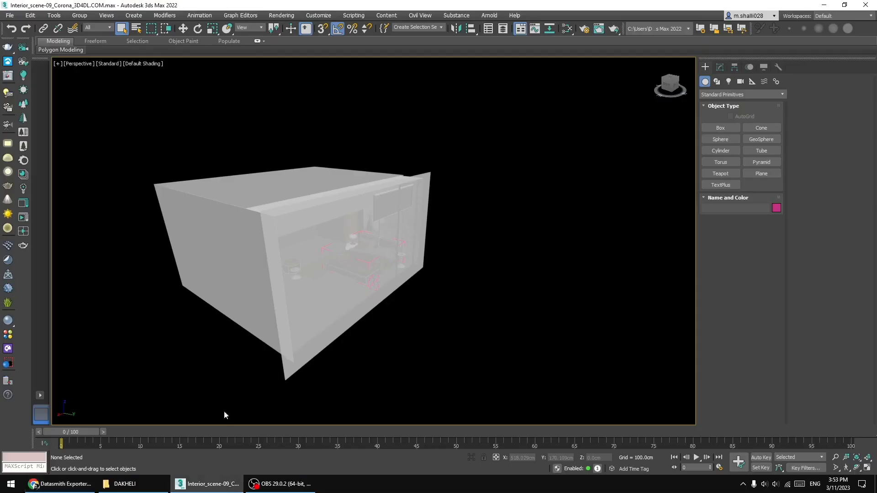
left_click(9, 15)
mouse_move(35, 149)
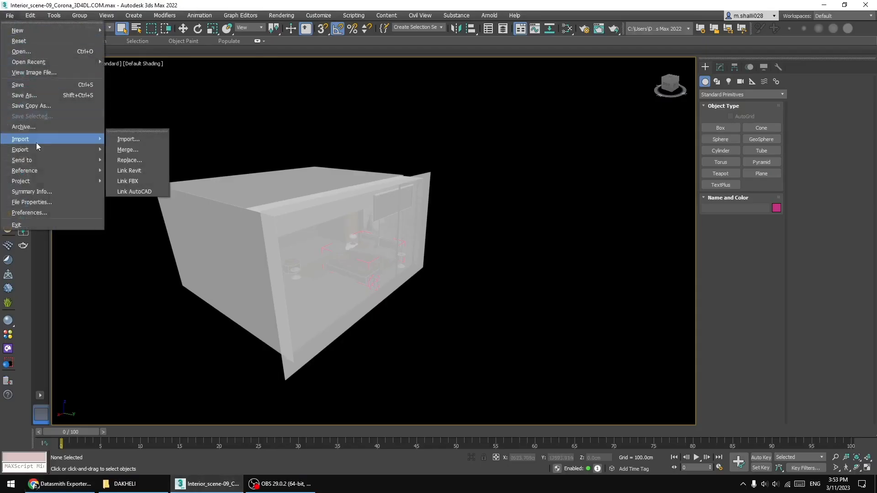
left_click(128, 149)
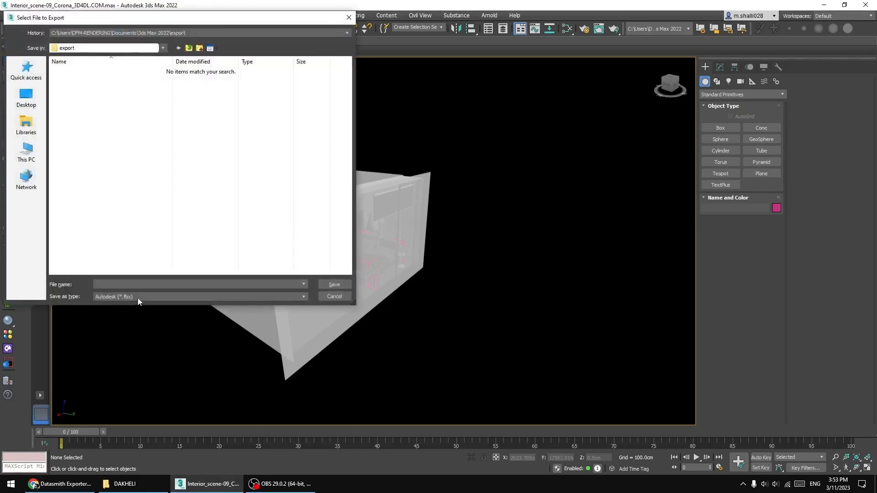
left_click(138, 297)
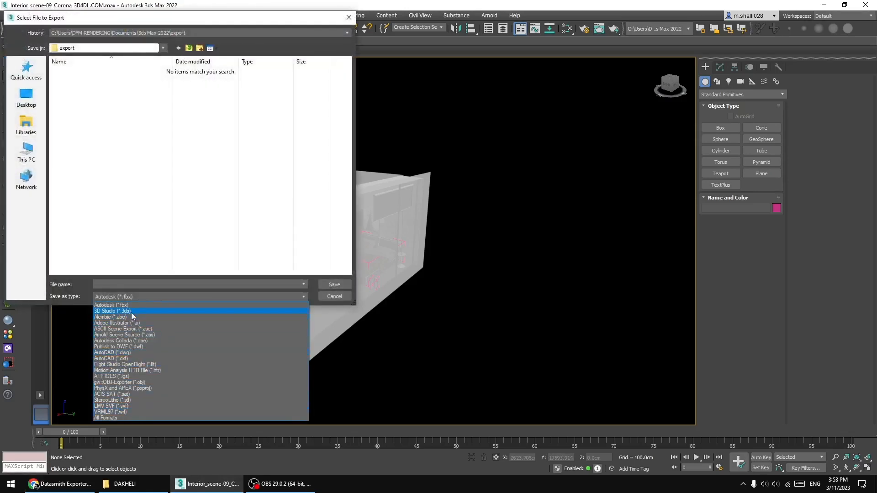
left_click(225, 219)
left_click(348, 18)
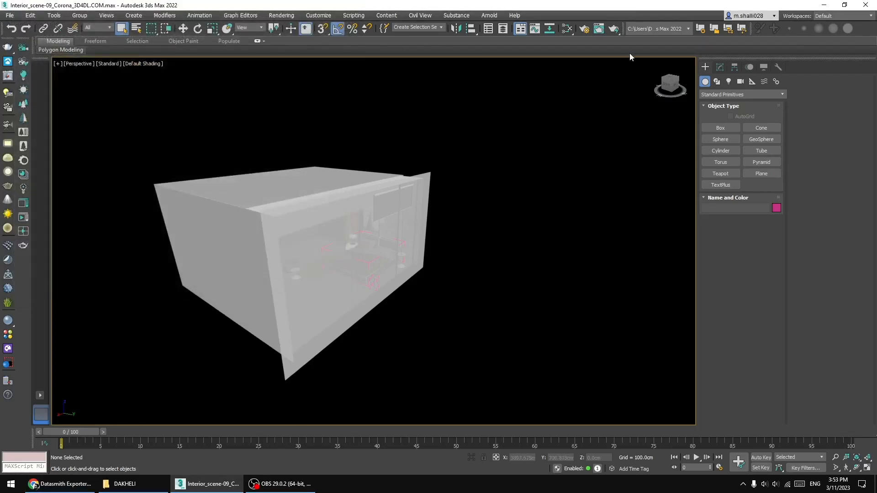
left_click(824, 5)
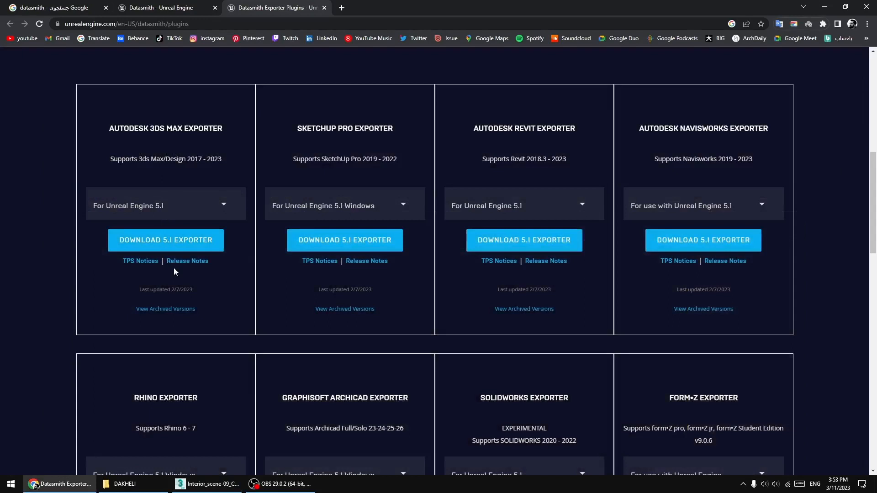
Step: Review the archived 3ds Max exporter versions, including the list of supported Unreal Engine releases
left_click(170, 307)
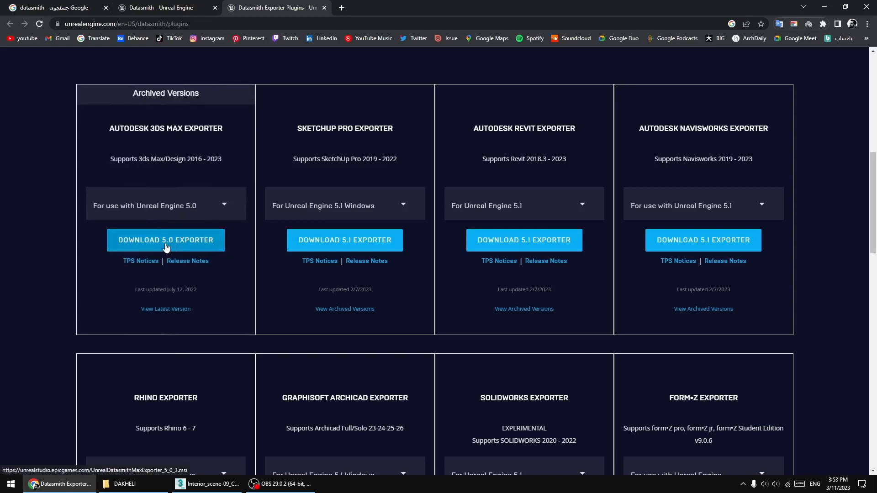
left_click(178, 309)
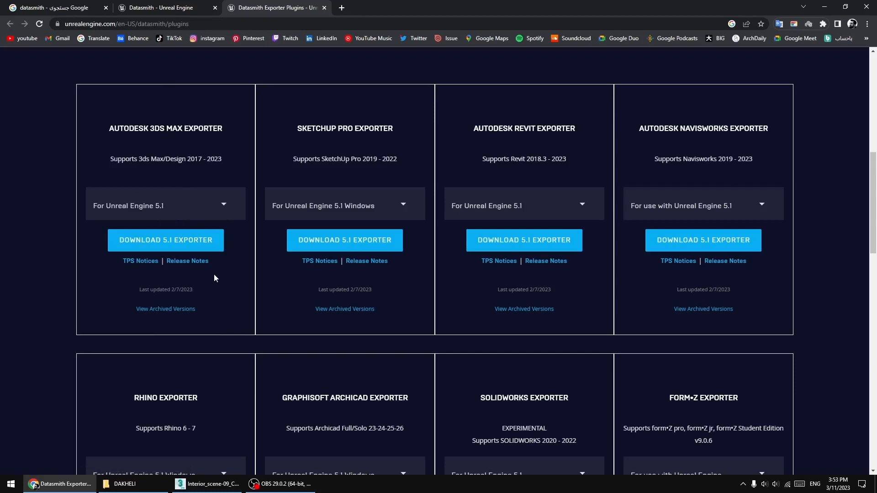
left_click(179, 309)
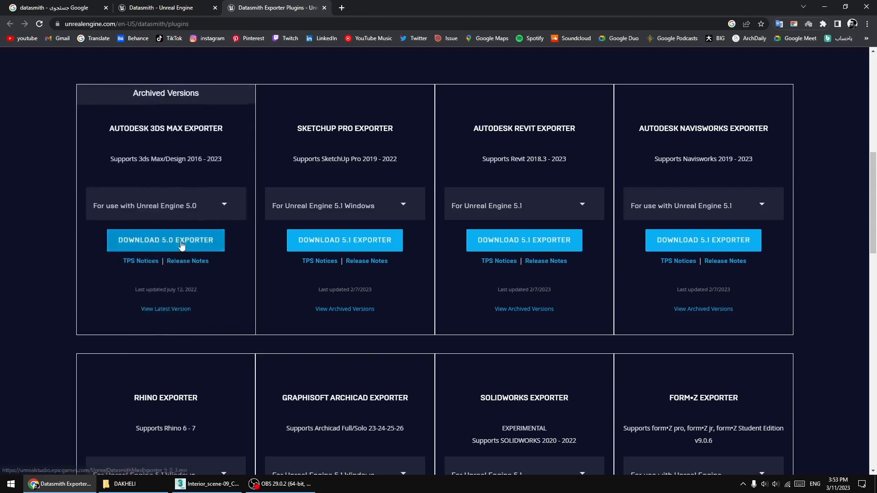
left_click(178, 309)
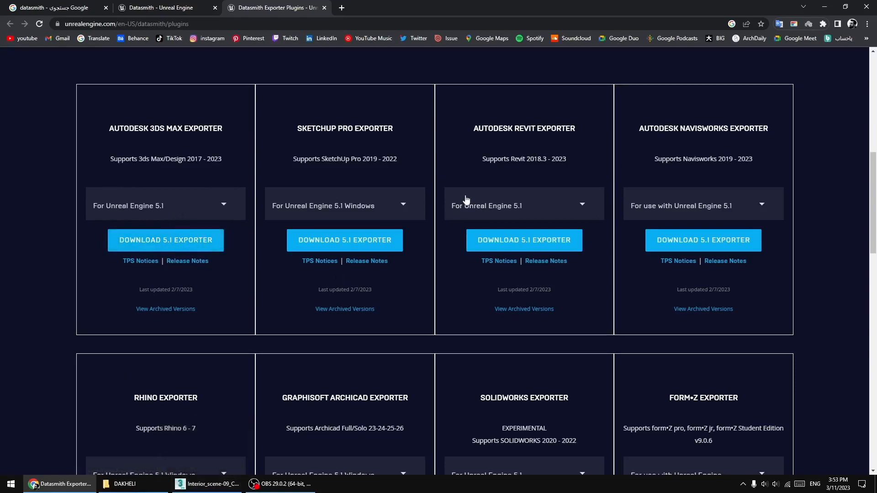
left_click(181, 309)
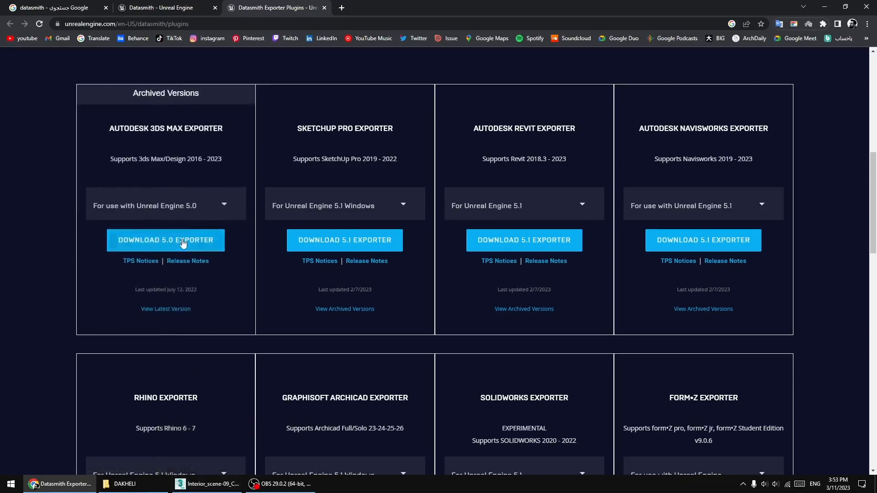
left_click(221, 215)
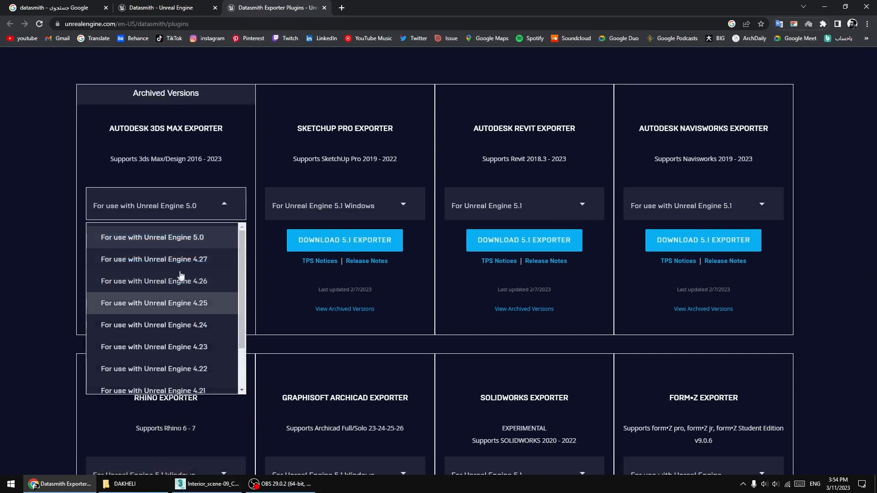
left_click(65, 268)
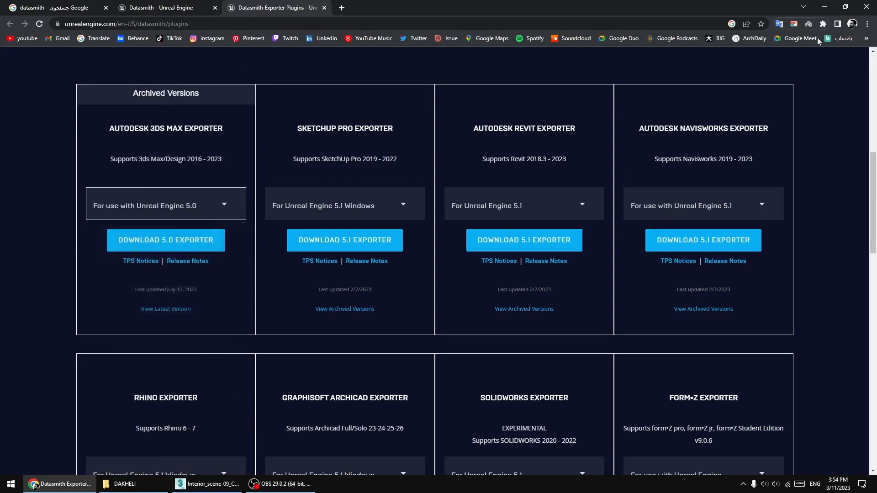
Step: Go to the desktop and check the UnrealDatasmithMaxExporter 5_0_3 and 5_1_1 installer files
left_click(824, 6)
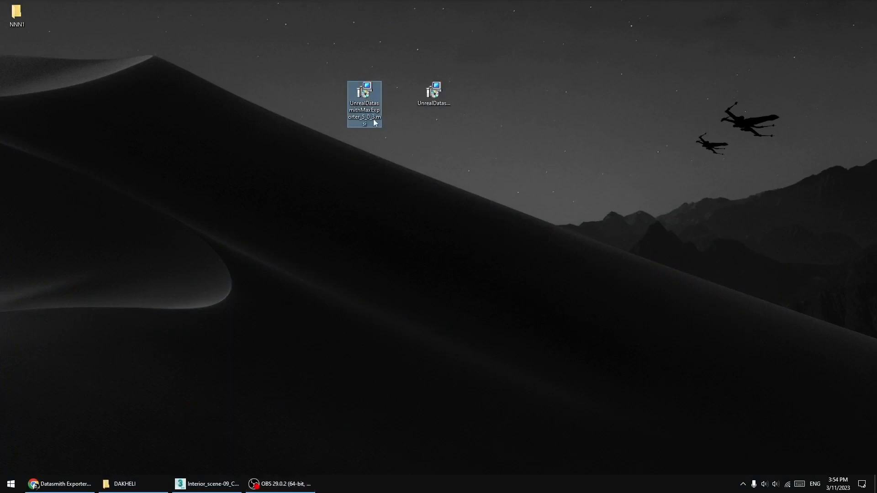
left_click(430, 99)
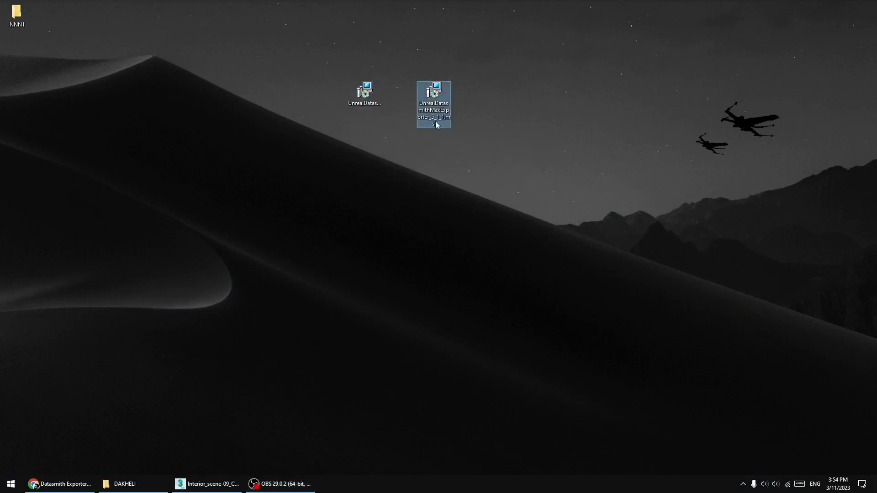
left_click(485, 121)
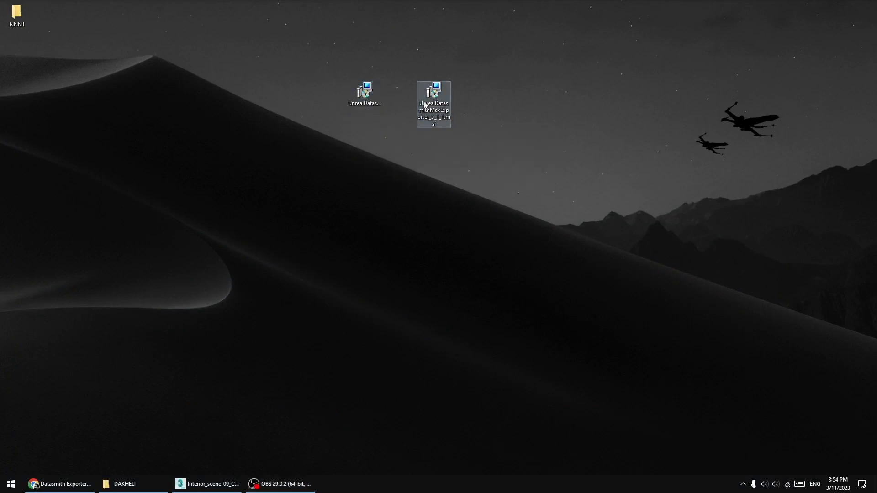
double_click(364, 93)
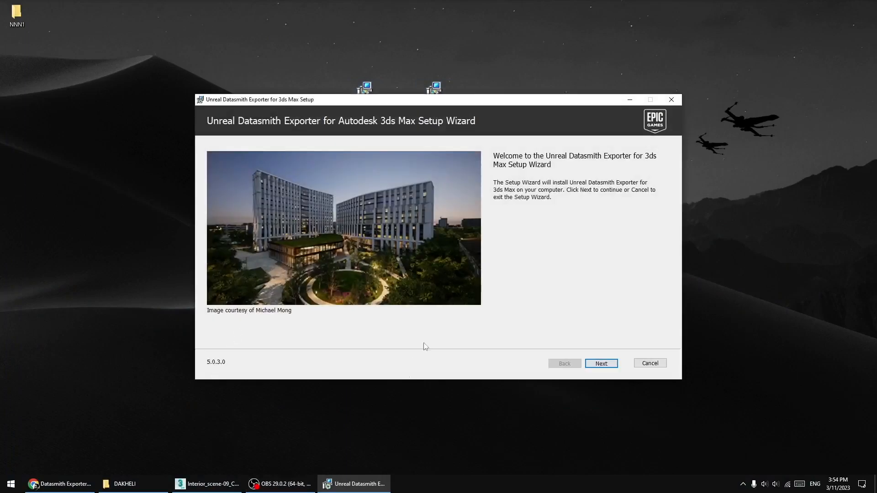
left_click(602, 363)
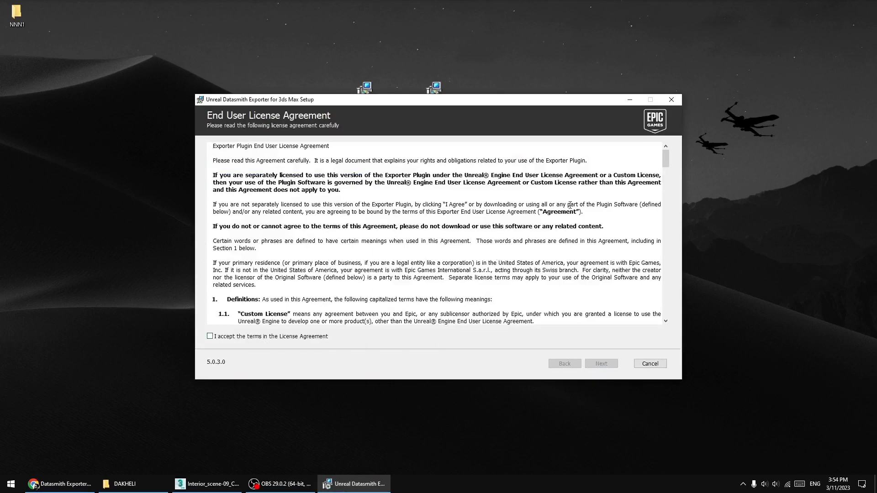
left_click(671, 99)
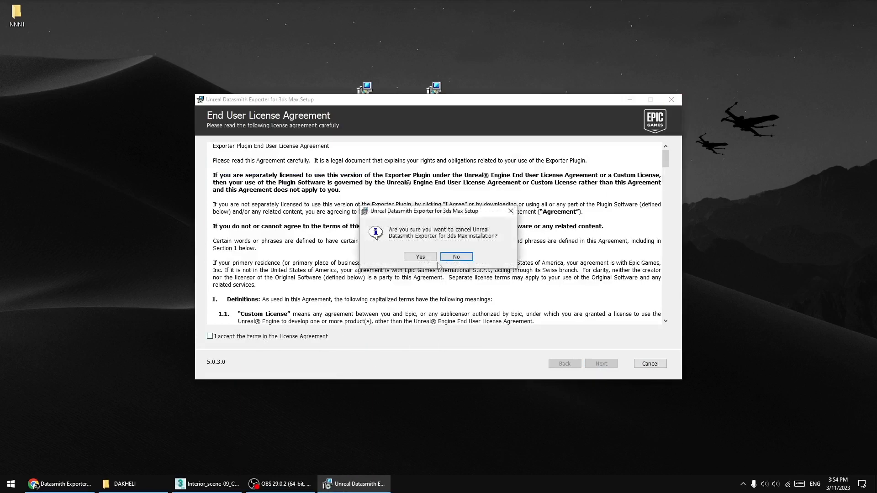
left_click(420, 257)
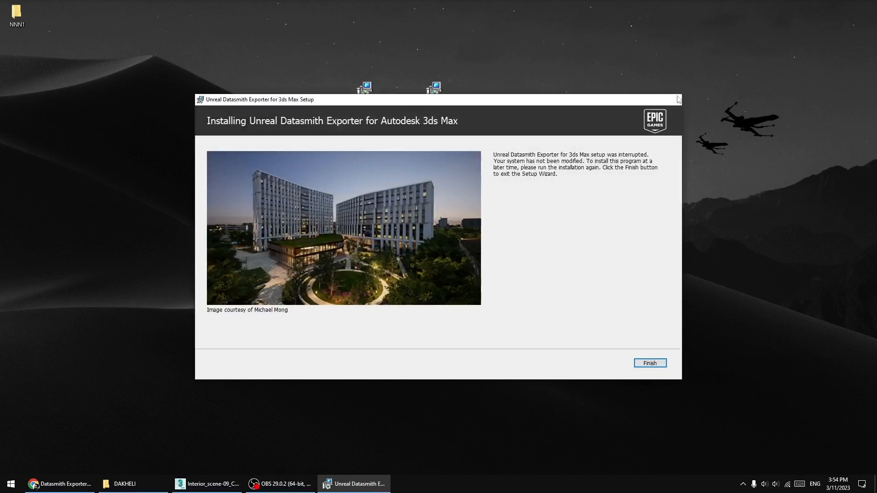
left_click(673, 99)
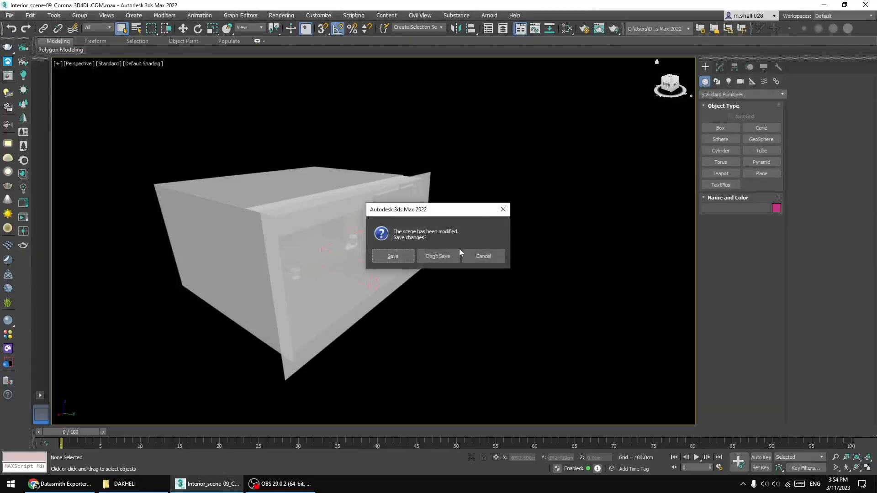
Step: Close 3ds Max without saving the scene and refresh the desktop
left_click(502, 210)
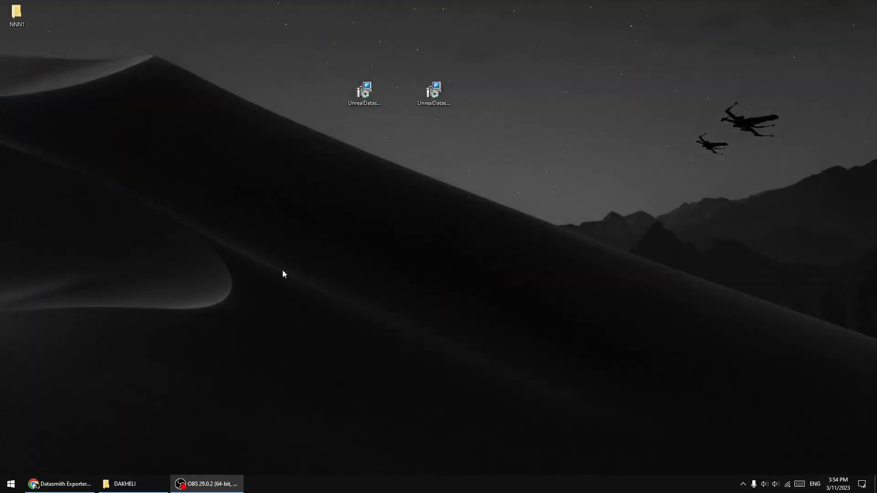
right_click(242, 210)
left_click(278, 246)
Step: Install the Unreal Datasmith Exporter 5.0.3 for Autodesk 3ds Max 2022, accepting the license agreement and finishing the setup wizard
double_click(364, 88)
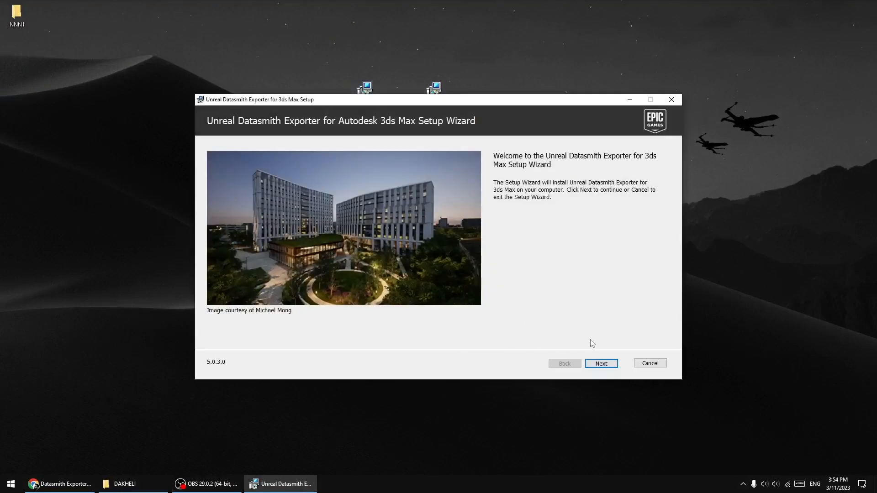
left_click(601, 363)
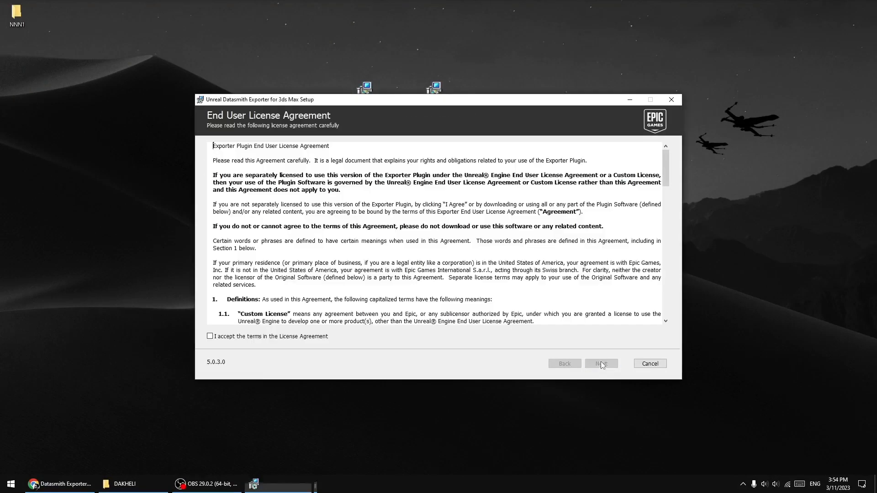
left_click(269, 339)
left_click(600, 364)
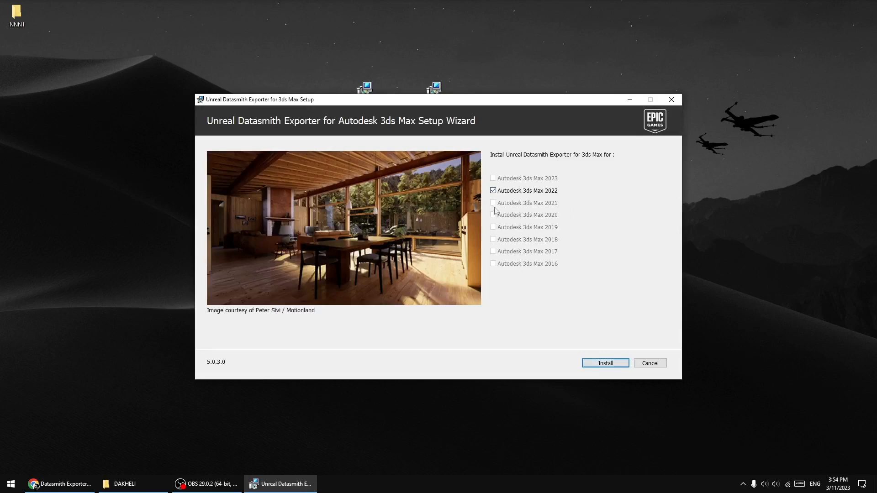
left_click(603, 364)
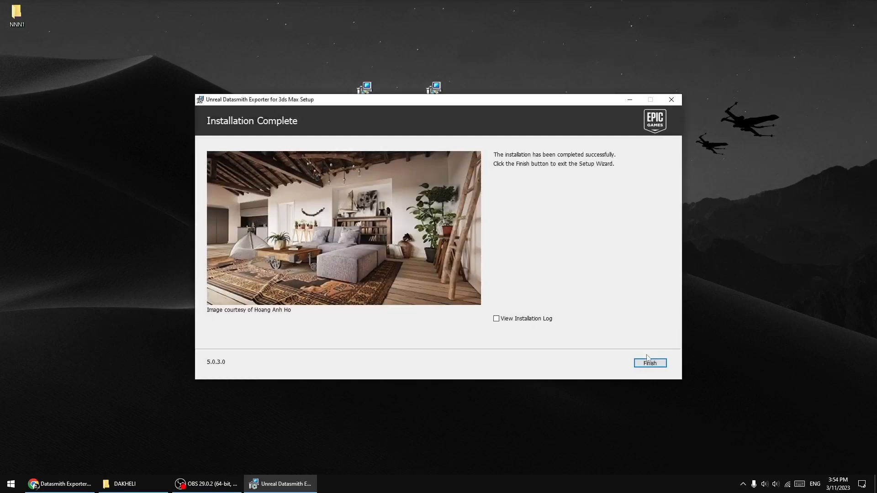
left_click(648, 363)
Step: Refresh the desktop and relaunch 3ds Max 2022
right_click(300, 243)
left_click(327, 272)
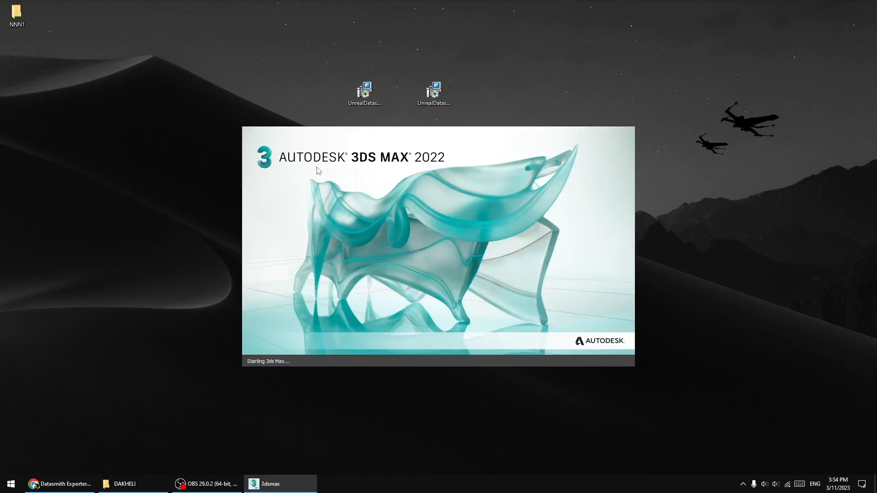
left_click(436, 98)
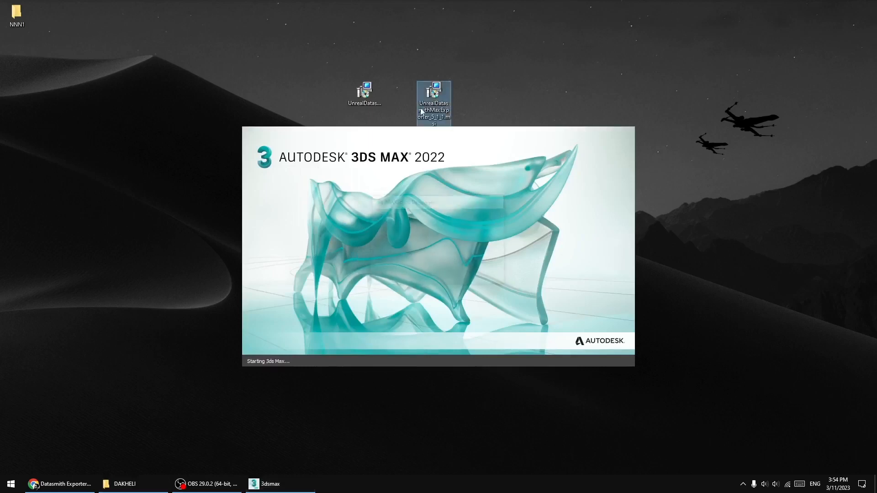
left_click(358, 87)
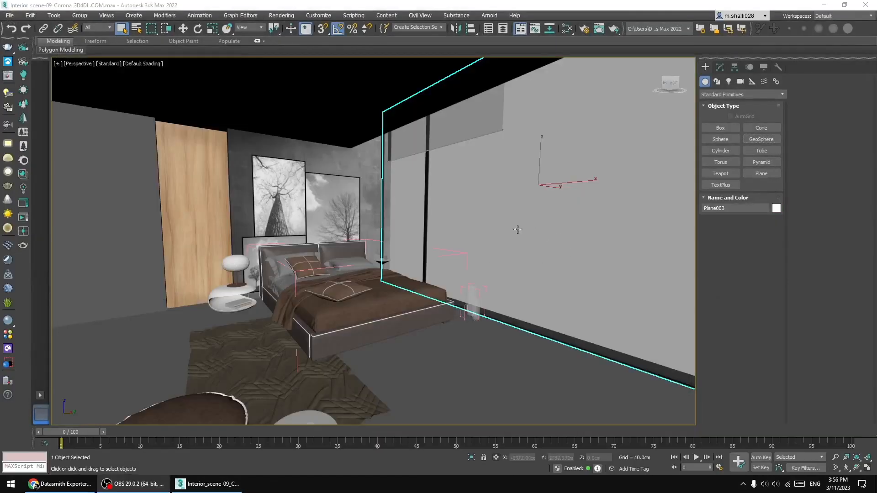
Step: Open the export dialog for the bedroom scene and check its file types for Unreal Datasmith (*.udatasmith)
left_click(9, 15)
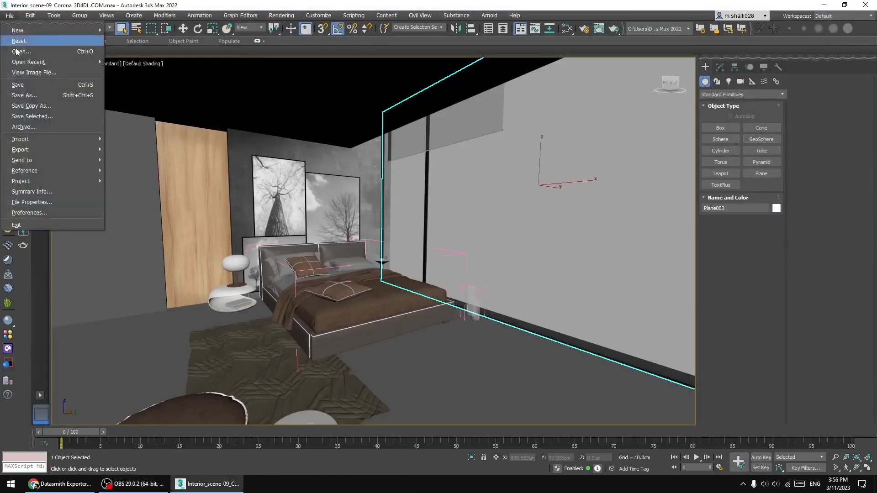
mouse_move(27, 149)
left_click(142, 149)
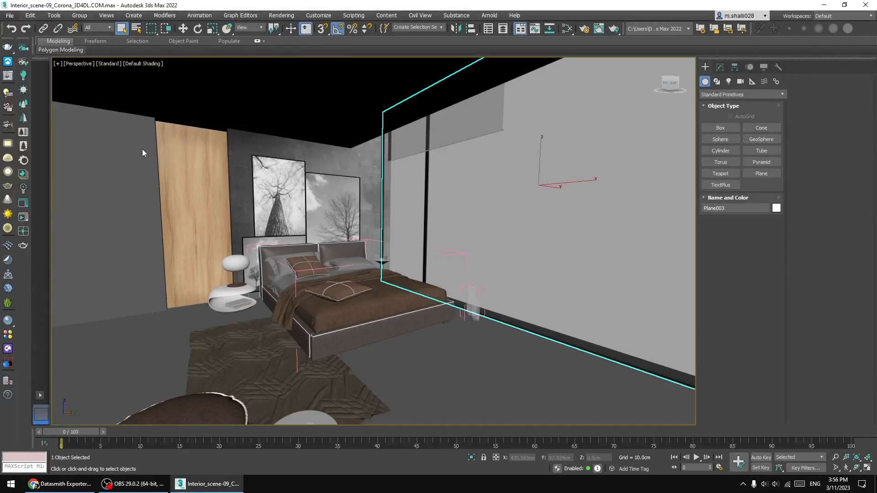
left_click(136, 296)
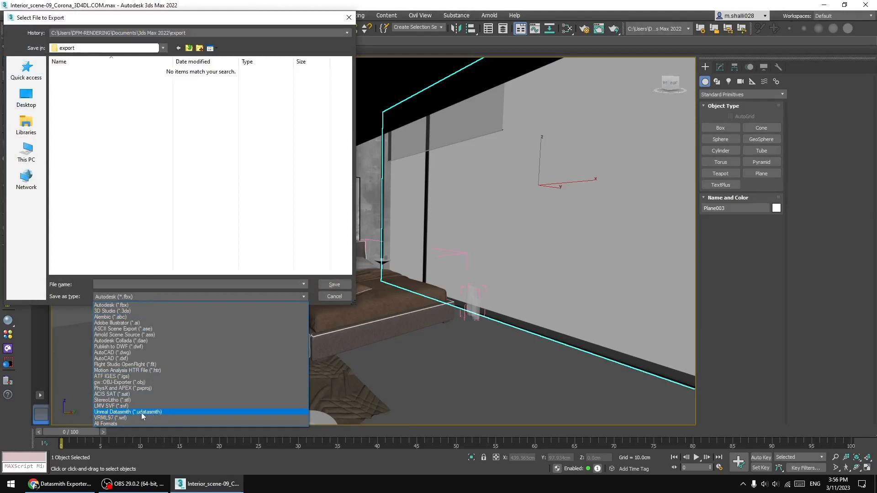
left_click(268, 200)
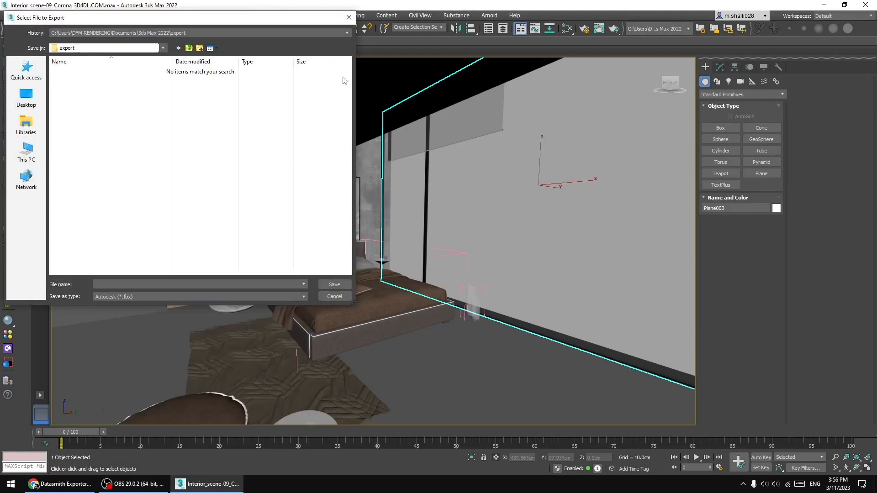
Step: Close the export dialog without exporting and examine the room model from outside and back in toward the bed
left_click(349, 17)
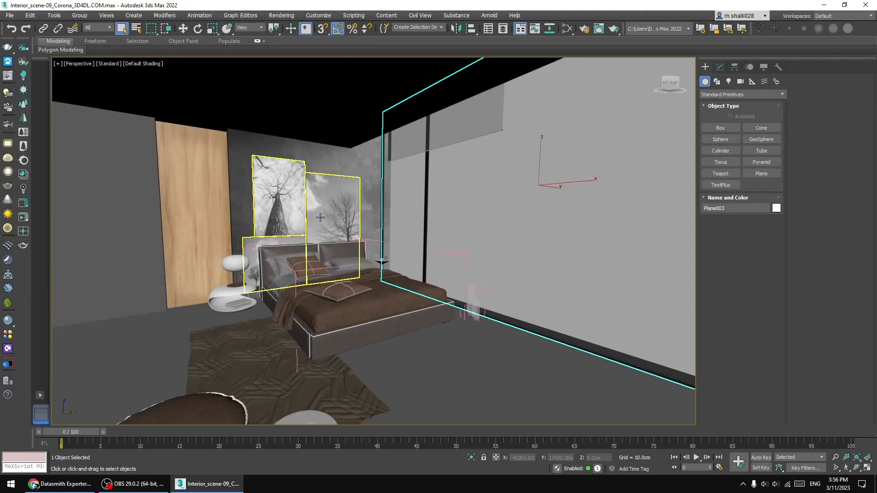
middle_click_drag(509, 251, 411, 300, "alt")
left_click(398, 259)
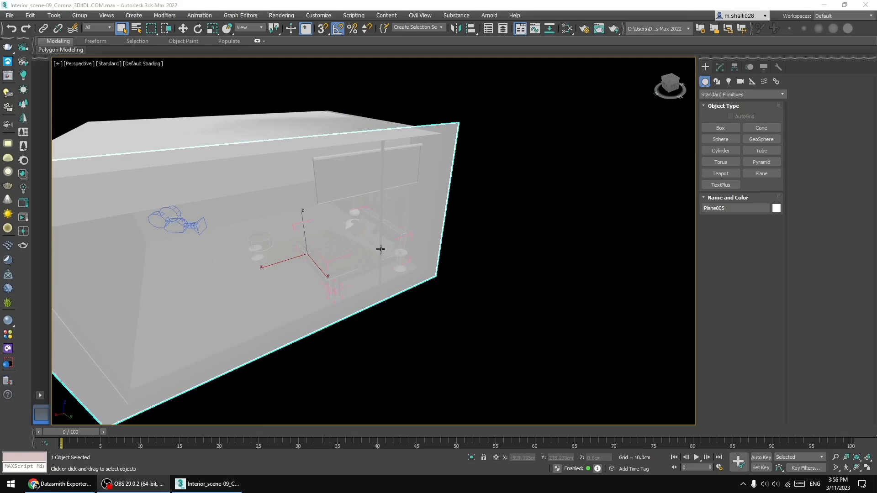
middle_click_drag(364, 249, 405, 240)
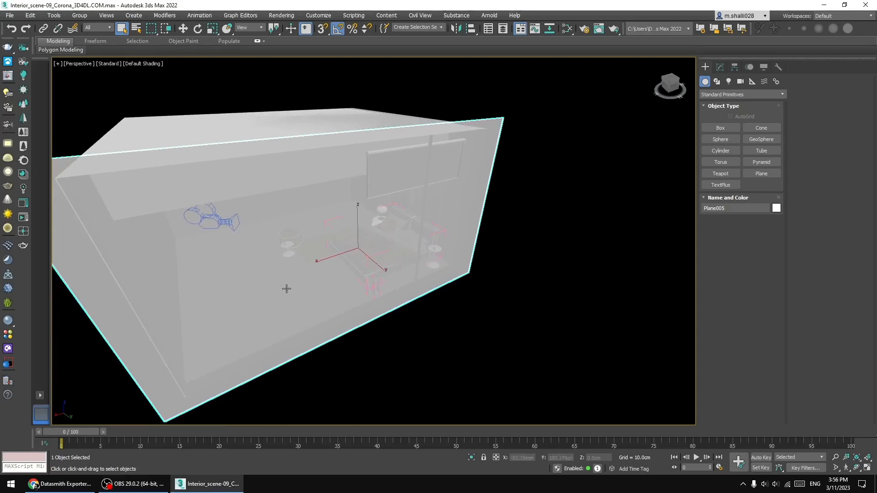
middle_click_drag(421, 248, 400, 258)
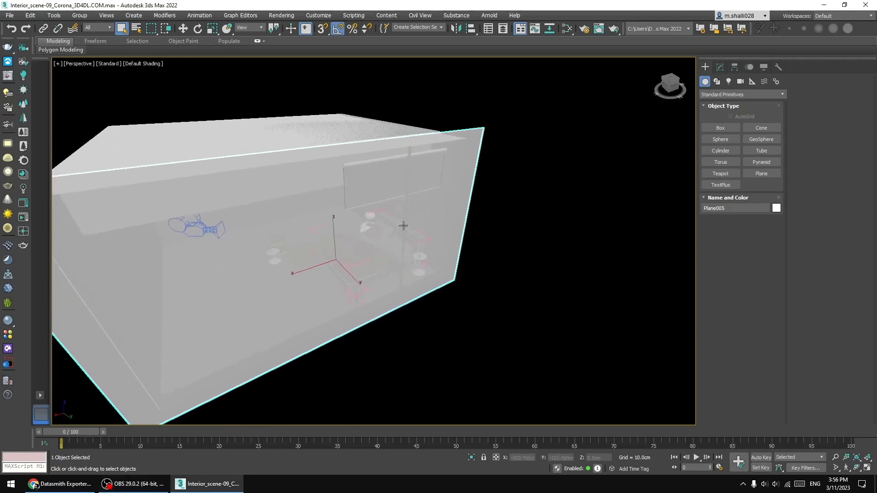
left_click(493, 277)
left_click(450, 260)
middle_click_drag(433, 278, 455, 278, "alt")
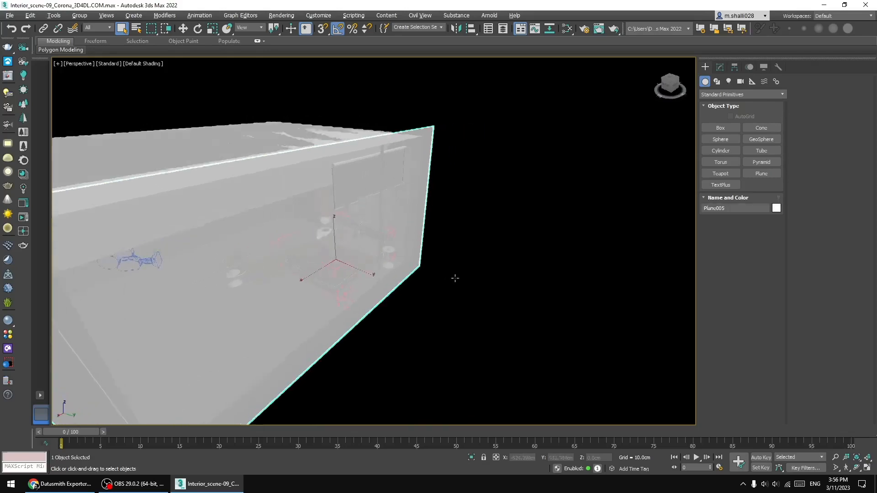
scroll(426, 271, "up", 10)
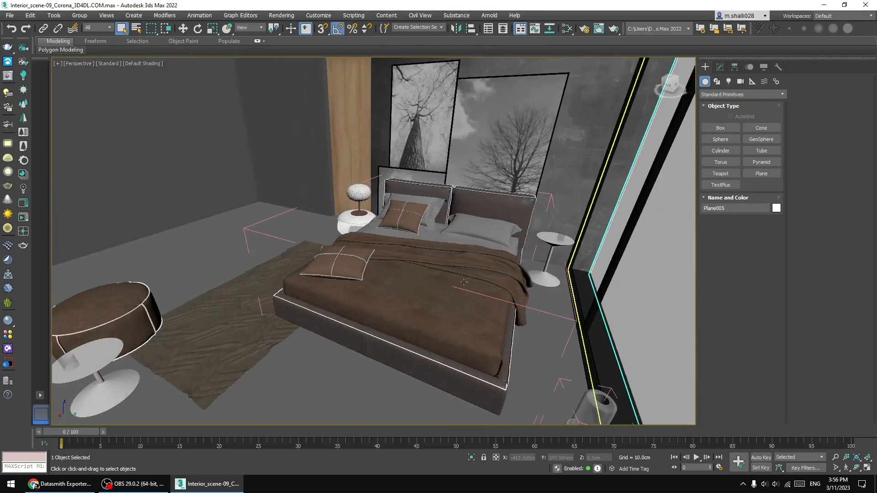
Step: Examine the mesh density of the brown throw blanket and the brown cushion leaning against the headboard
middle_click_drag(396, 272, 441, 274, "alt")
middle_click_drag(338, 304, 442, 264)
left_click(405, 270)
scroll(405, 269, "down", 2)
scroll(312, 221, "up", 5)
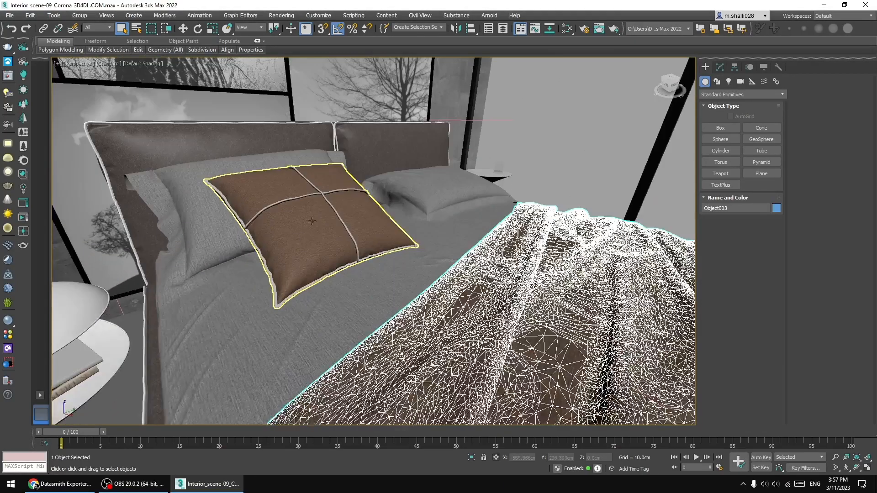
left_click(312, 221)
middle_click_drag(326, 212, 342, 247, "alt")
scroll(372, 248, "up", 4)
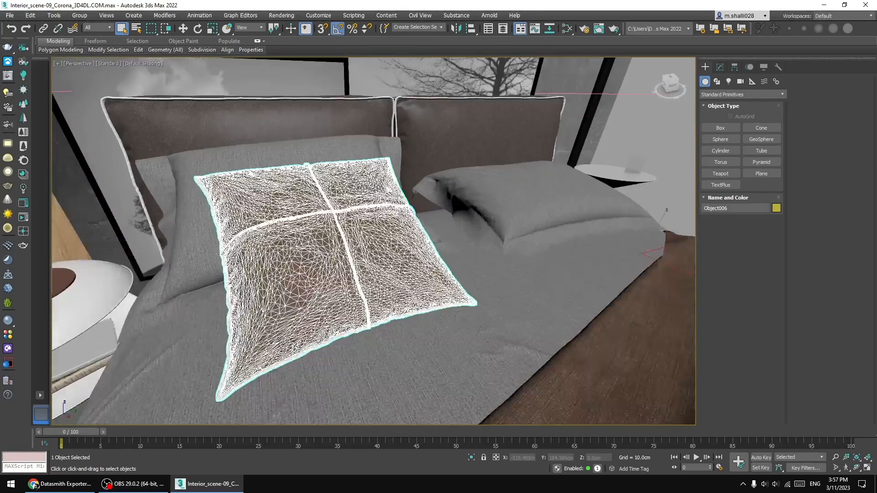
scroll(372, 249, "down", 4)
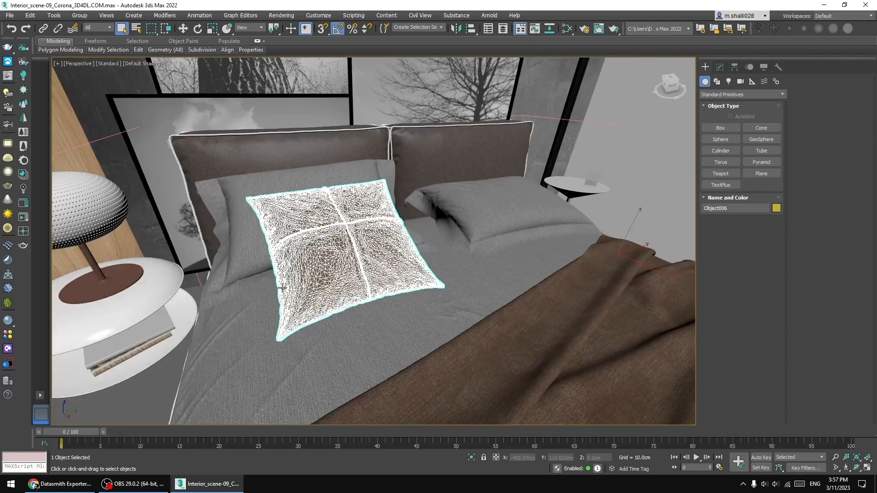
Step: Examine the mesh density of the bedside lamp and the rug beside the bed
scroll(281, 288, "down", 2)
middle_click_drag(267, 315, 430, 275)
scroll(276, 230, "down", 3)
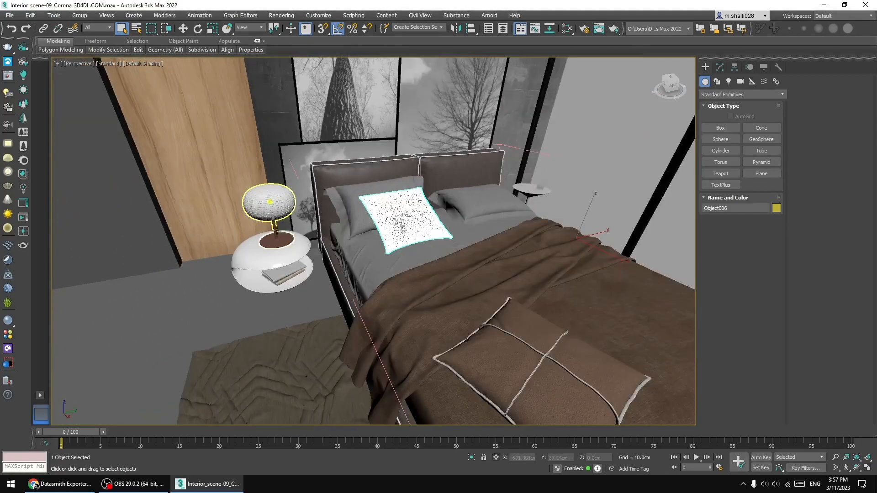
scroll(277, 231, "up", 3)
left_click(255, 149)
scroll(251, 151, "up", 6)
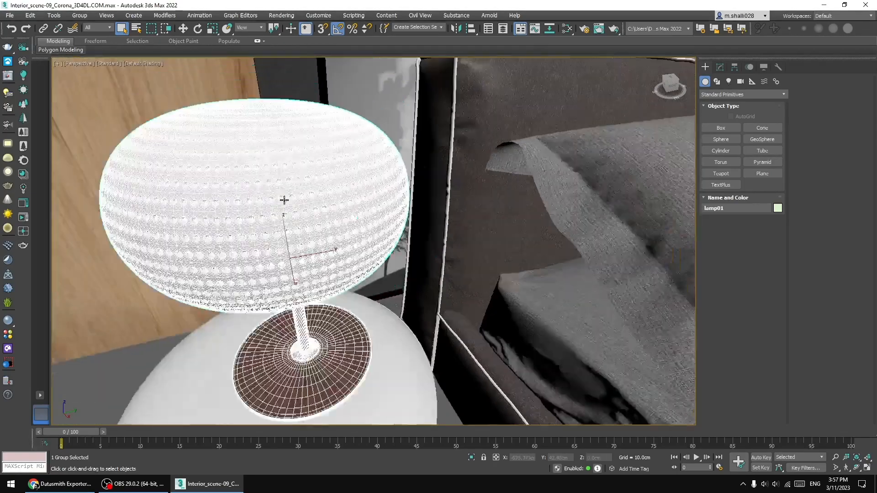
scroll(284, 200, "down", 6)
middle_click_drag(372, 326, 348, 210)
scroll(349, 210, "down", 2)
left_click(339, 309)
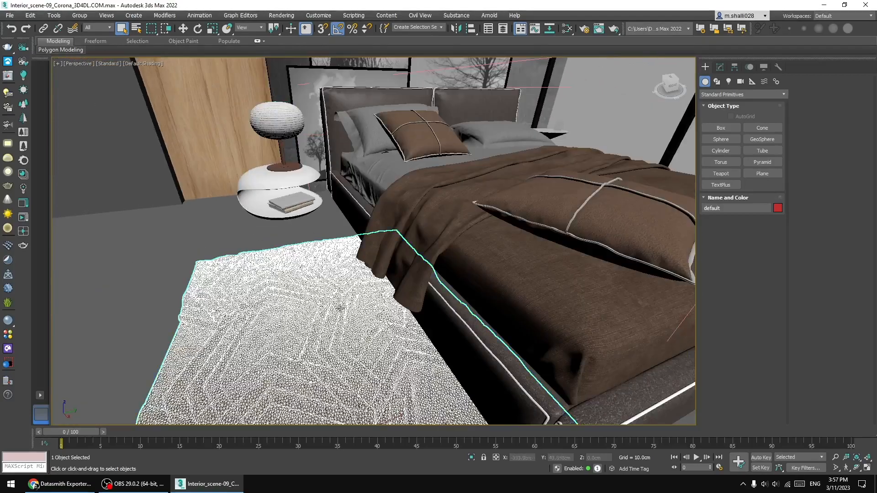
scroll(397, 187, "down", 5)
scroll(371, 209, "up", 4)
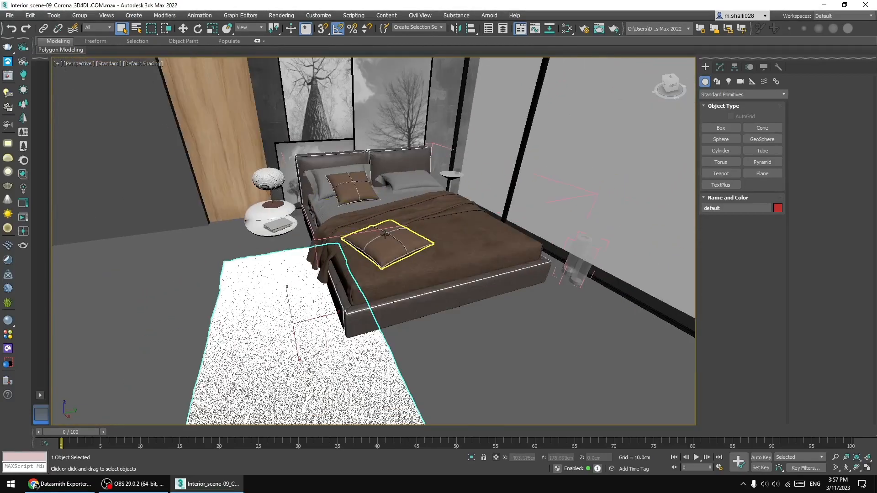
Step: Select the bed frame's long side panel beside the rug and examine its mesh up close
middle_click_drag(371, 209, 340, 285)
scroll(373, 237, "up", 4)
left_click(372, 237)
left_click(280, 231)
scroll(285, 230, "down", 4)
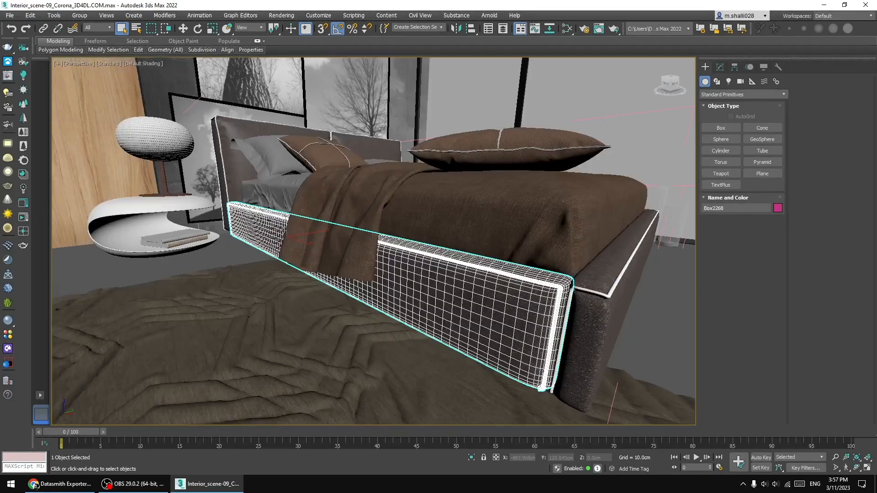
middle_click_drag(516, 305, 447, 313, "alt")
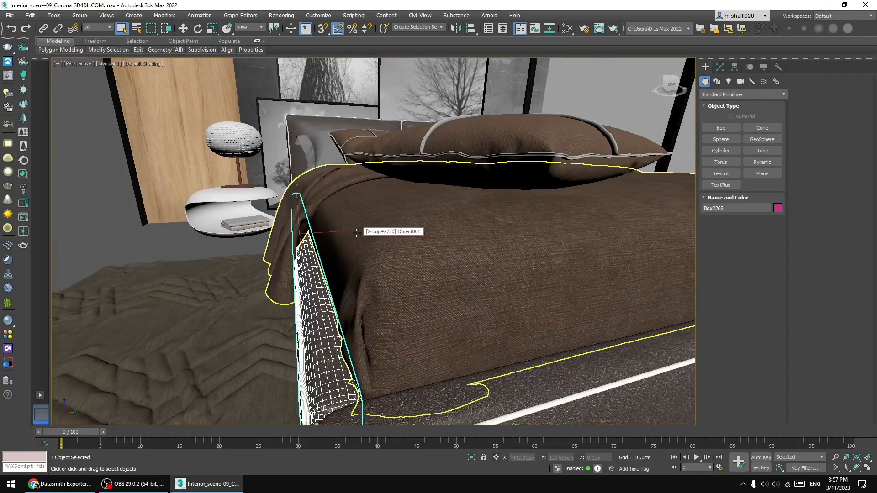
Step: Move the selected side panel out from the bed frame over the rug
key("e")
key("w")
left_click_drag(307, 236, 176, 294)
middle_click_drag(291, 325, 260, 295, "alt")
middle_click_drag(327, 294, 299, 293)
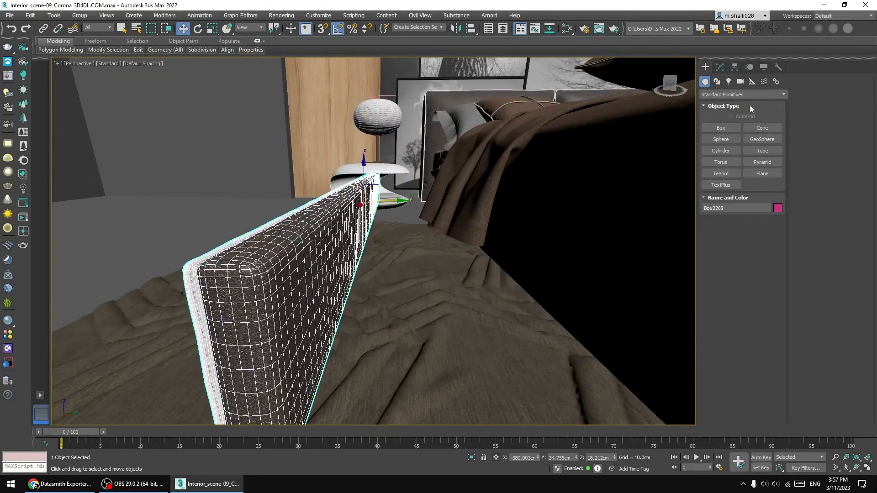
Step: Inspect the side panel's Editable Poly geometry at element and polygon level, selecting its main element and a single polygon
left_click(721, 67)
left_click(763, 201)
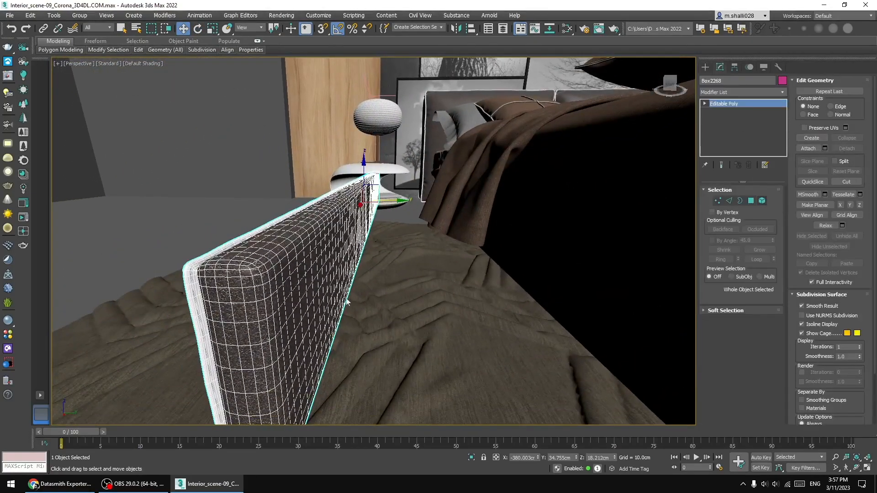
left_click(338, 300)
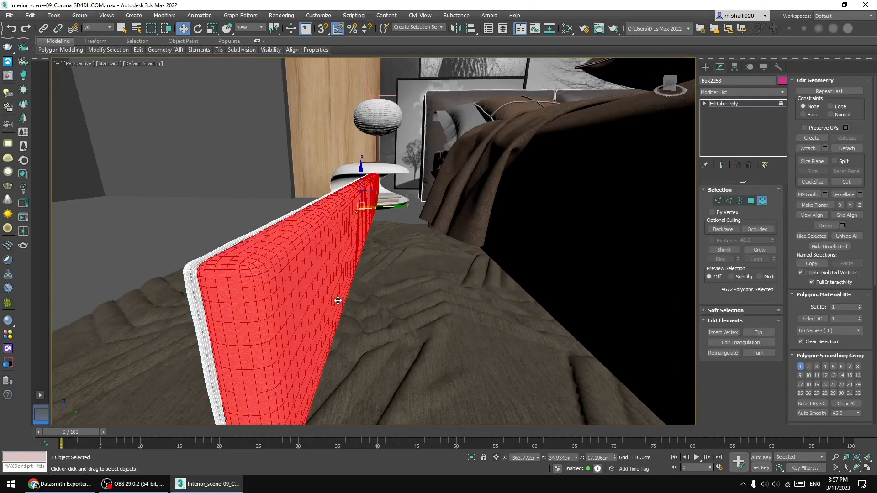
left_click(751, 201)
left_click(315, 277)
middle_click_drag(353, 282, 373, 287, "alt")
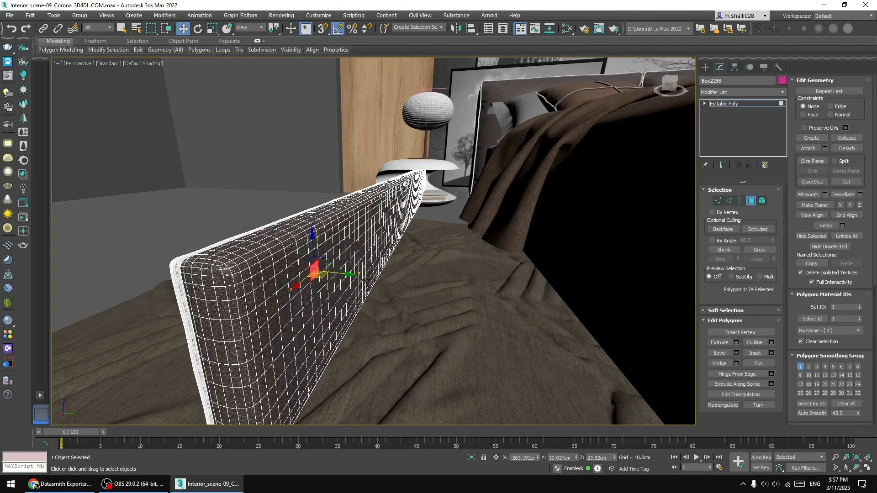
double_click(377, 273)
left_click(566, 210)
left_click(705, 67)
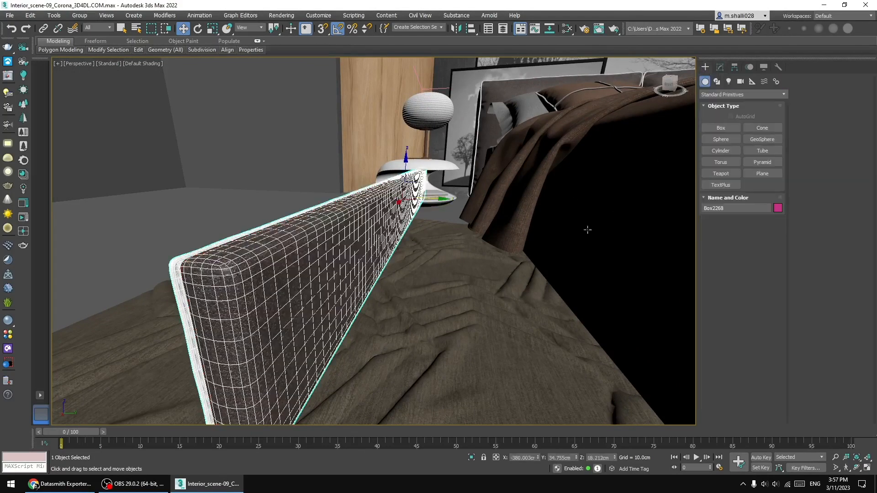
Step: Undo the side panel's move away from the bed frame
key("ctrl+z")
middle_click_drag(491, 281, 441, 322, "alt")
left_click(430, 337)
scroll(427, 326, "up", 3)
scroll(425, 301, "down", 1)
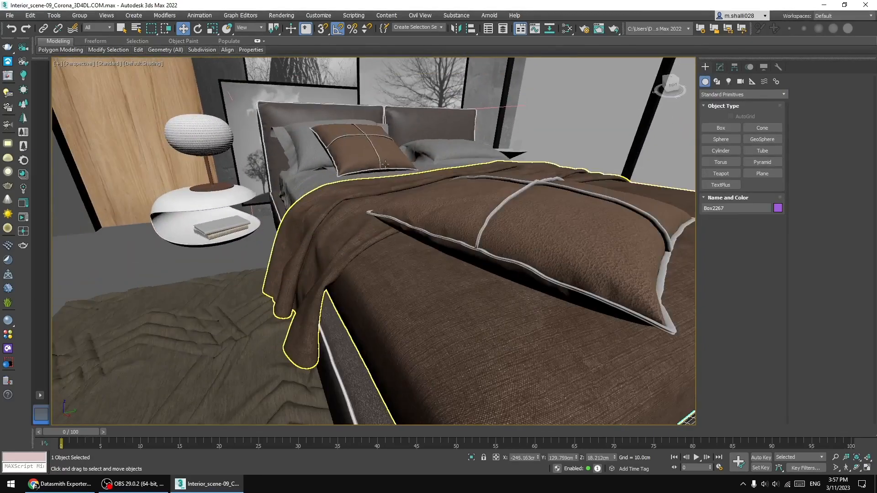
Step: Add a ProOptimizer modifier to the brown cushion leaning against the headboard
left_click(385, 164)
key("z")
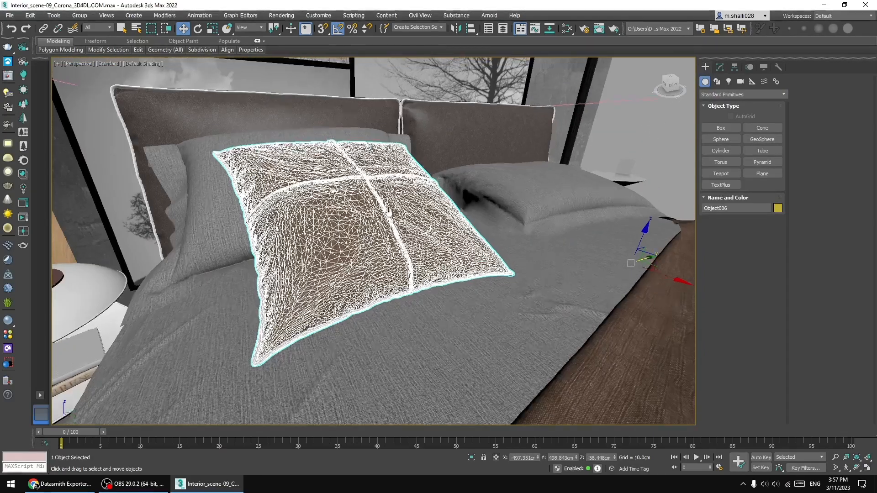
left_click(721, 67)
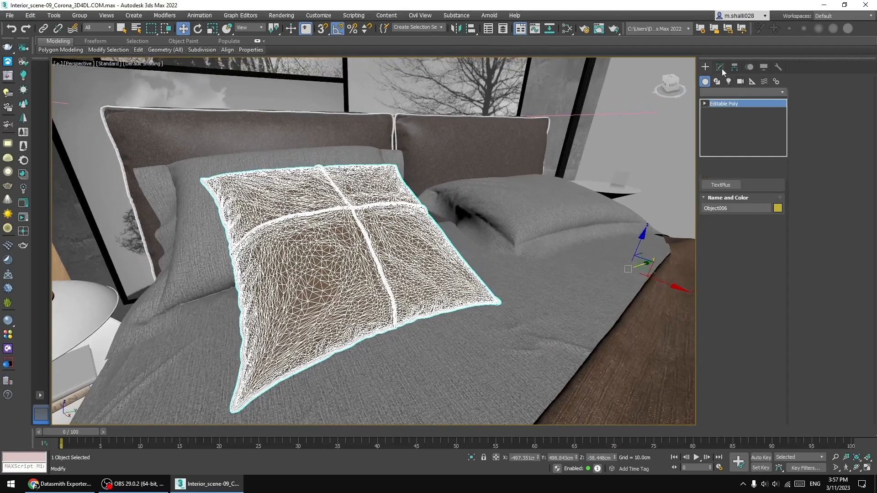
left_click(719, 91)
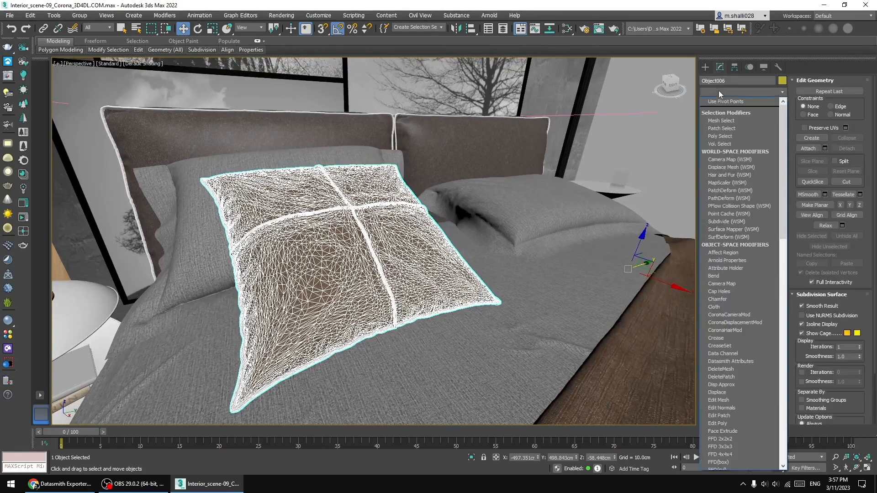
type("pro")
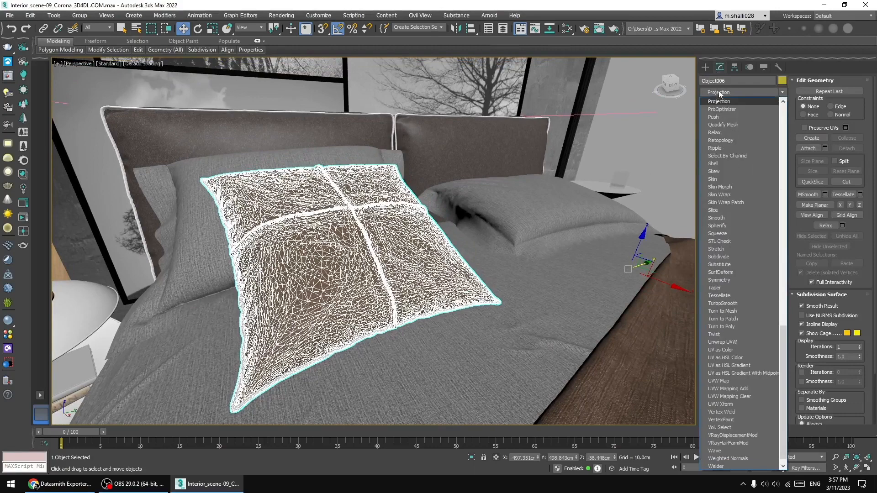
left_click(722, 110)
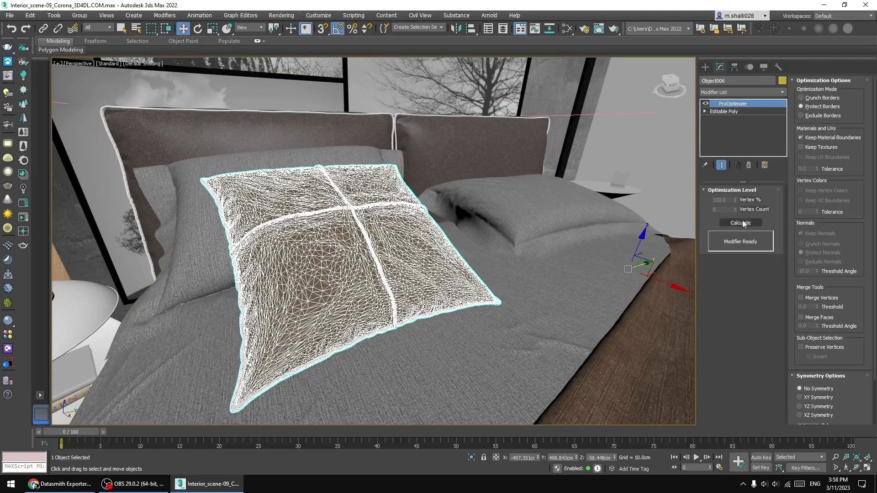
Step: Enable Keep Textures in the cushion's ProOptimizer and calculate the optimization
left_click(802, 148)
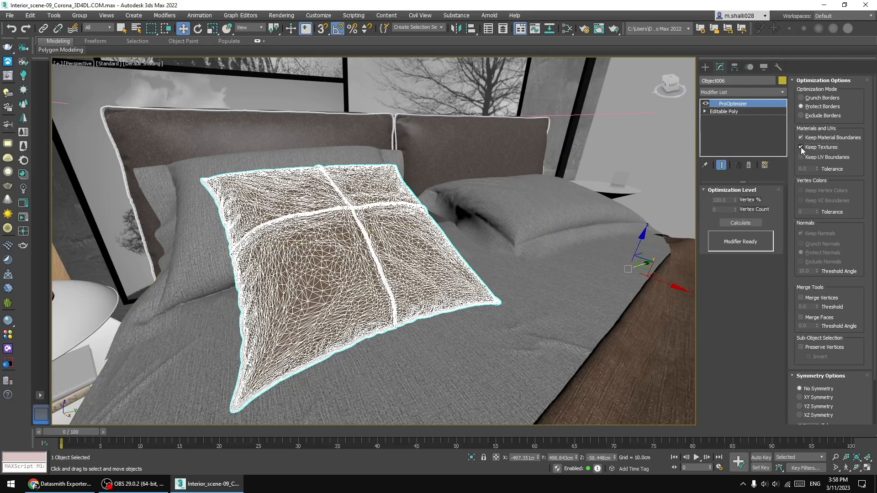
left_click(734, 223)
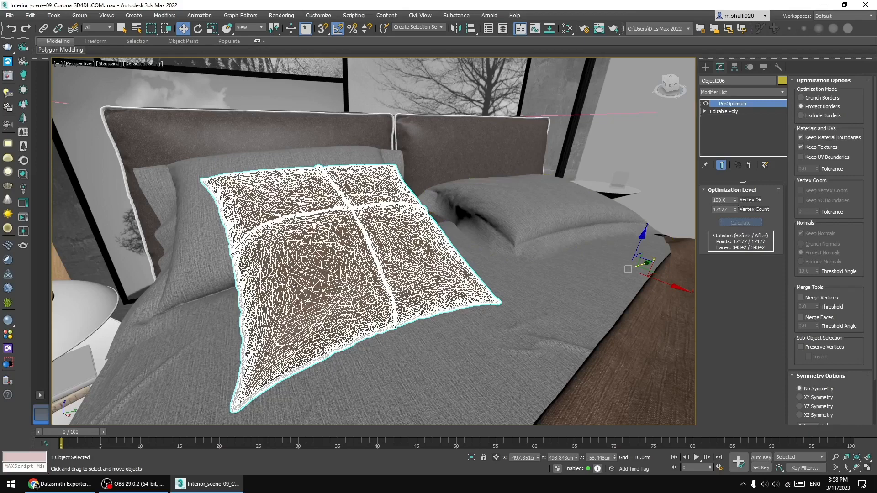
scroll(317, 222, "up", 2)
Step: Try cushion Vertex % values of 3.3 and 41.3, set it to 50, and check the shaded result without wireframe
left_click_drag(735, 200, 734, 174)
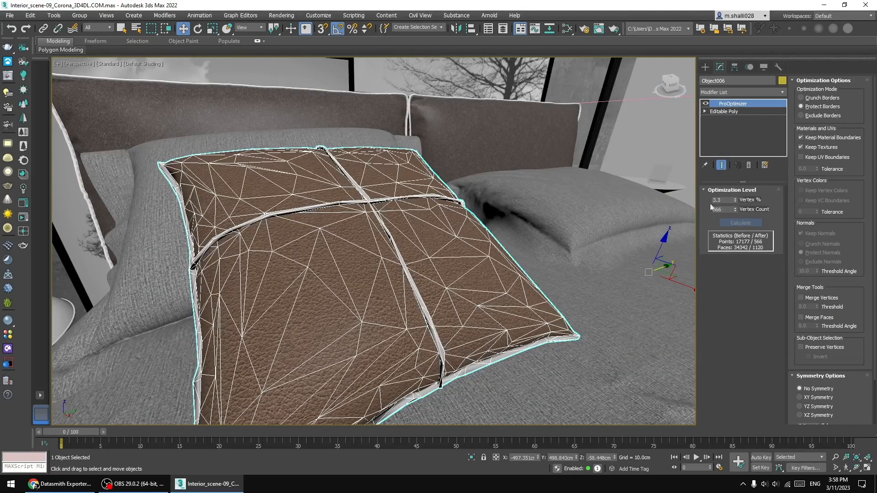
left_click_drag(734, 201, 740, 46)
double_click(724, 201)
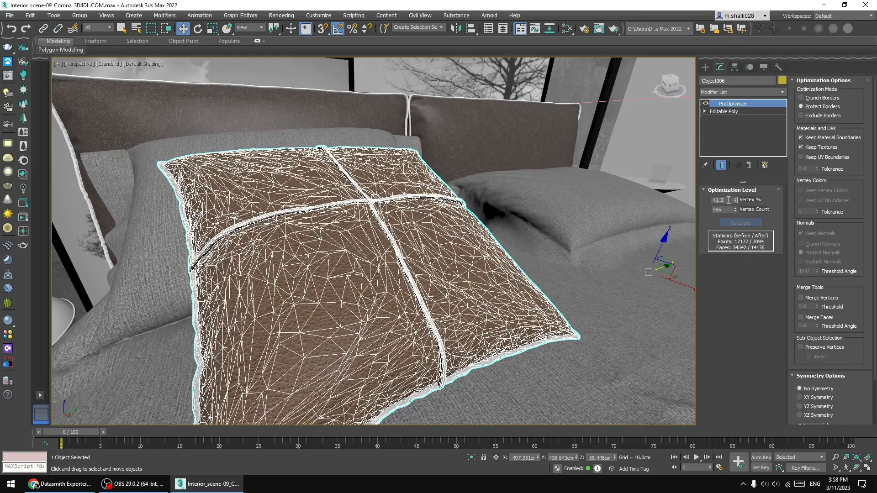
type("50")
key("Return")
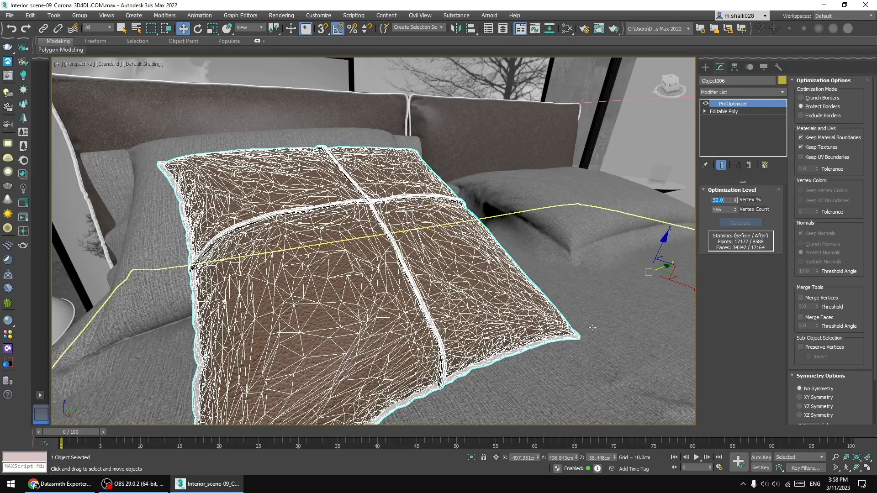
left_click(595, 283)
left_click(470, 255)
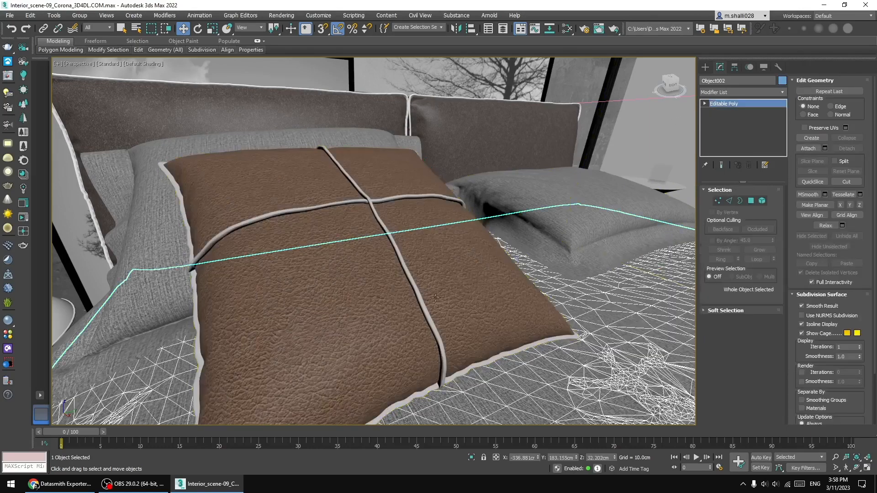
Step: Lower the cushion's ProOptimizer Vertex % to about 16.7 and check its shaded surface by selecting the neighbouring pillow
left_click_drag(735, 203, 730, 341)
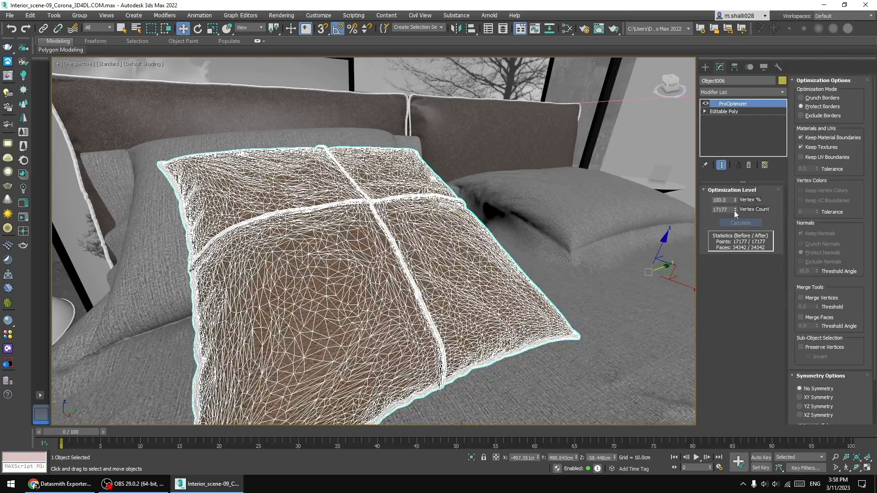
left_click_drag(735, 203, 735, 302)
left_click(611, 265)
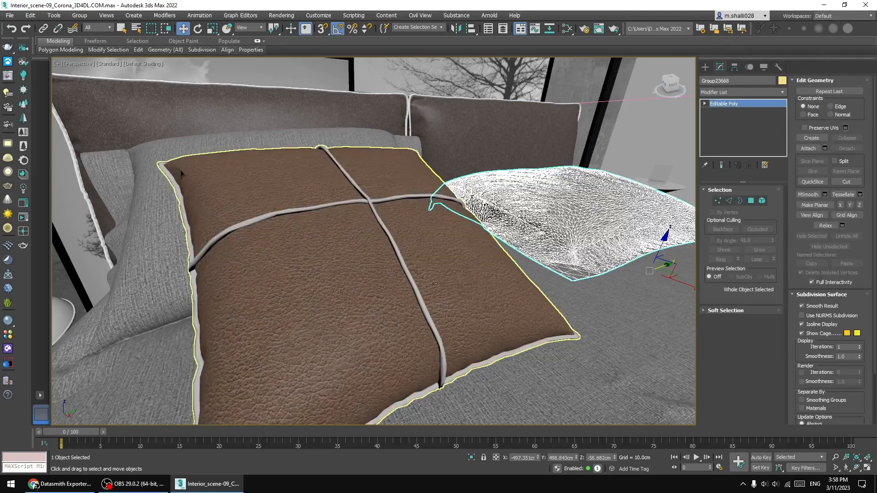
left_click(418, 280)
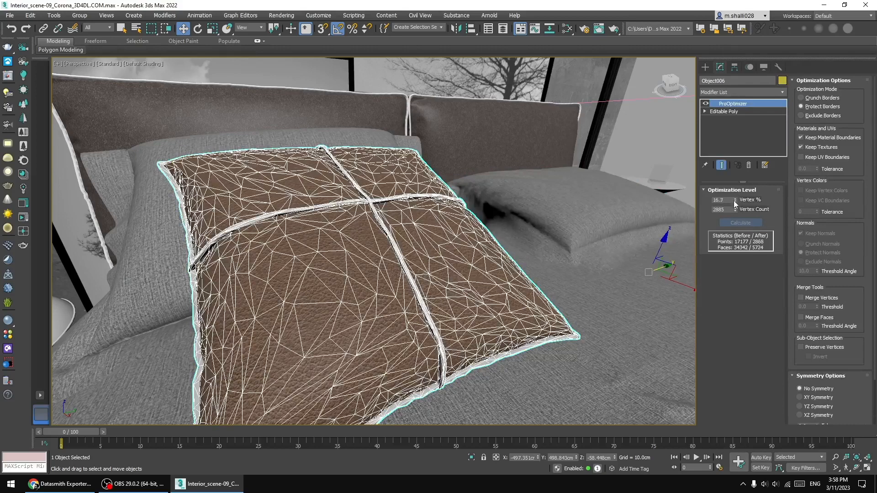
Step: Check the leaning cushion's shaded surface, raise its ProOptimizer Vertex % to 100 for comparison, and set it to 50
left_click(440, 311)
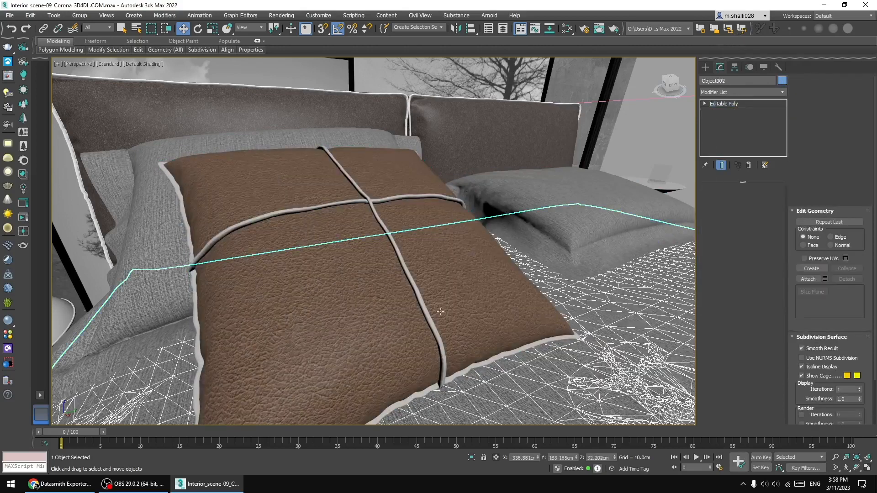
left_click(361, 251)
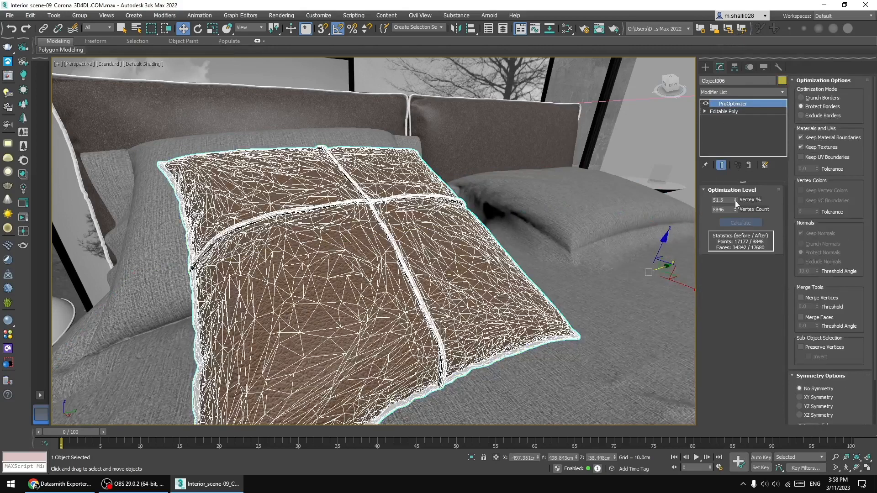
left_click_drag(736, 204, 742, 340)
double_click(721, 200)
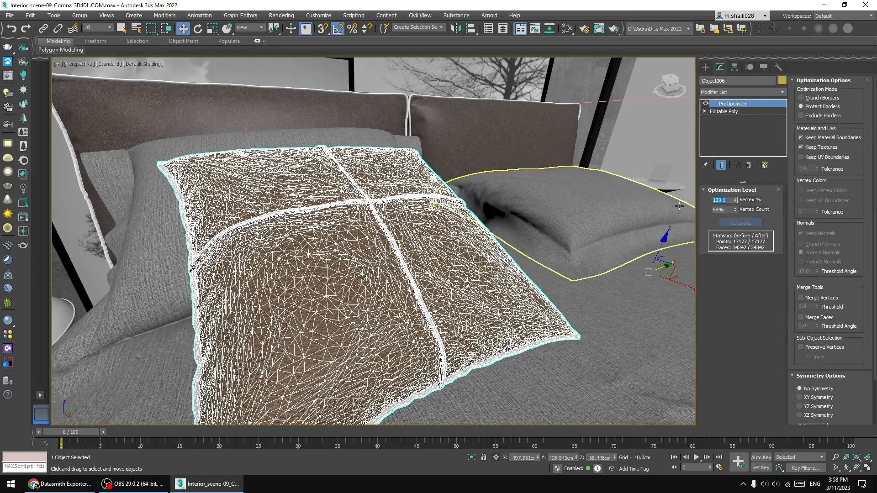
type("50")
key("Return")
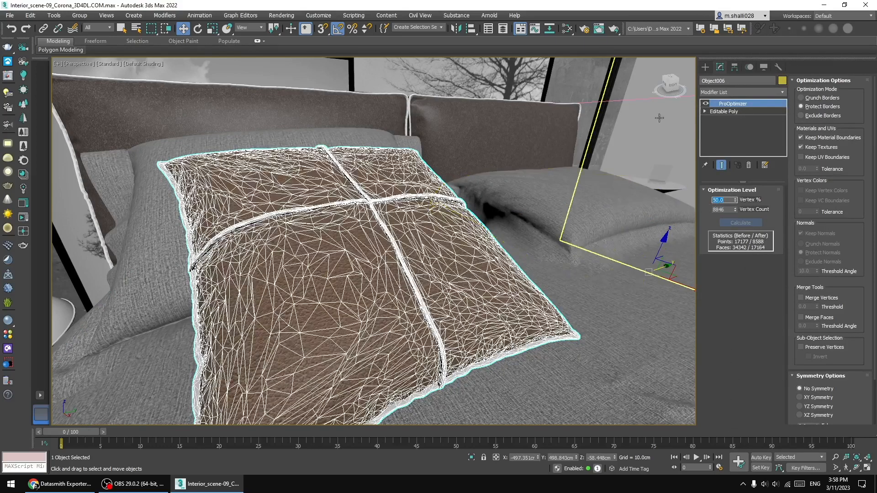
Step: Inspect the wireframe density of the brown bedspread and of the cushion lying on it
scroll(499, 289, "down", 10)
middle_click_drag(499, 289, 485, 274, "alt")
left_click(555, 292)
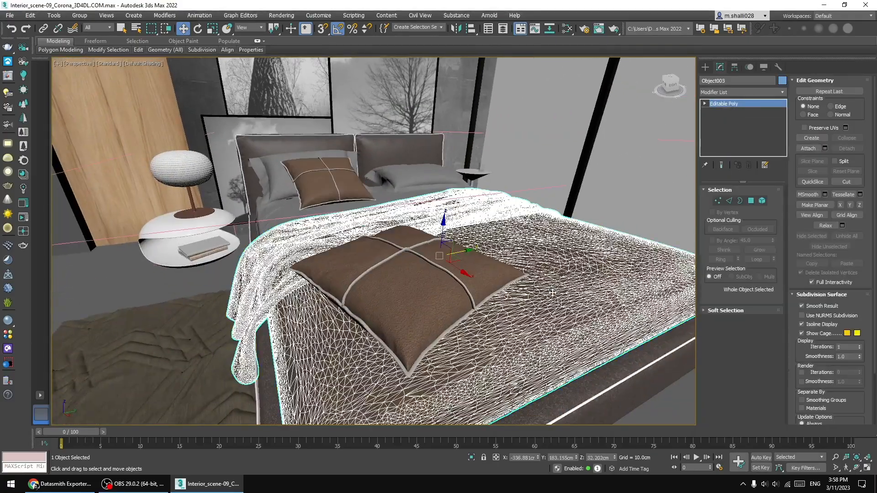
middle_click_drag(578, 293, 493, 307, "alt")
left_click(343, 203)
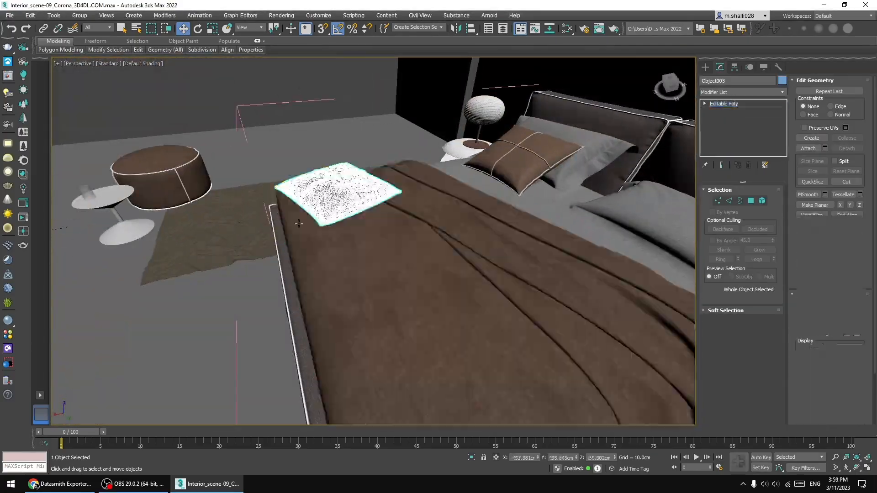
middle_click_drag(171, 269, 238, 269, "alt")
middle_click_drag(237, 270, 443, 229)
scroll(376, 264, "down", 5)
scroll(375, 265, "up", 6)
middle_click_drag(443, 229, 452, 234)
scroll(451, 234, "down", 1)
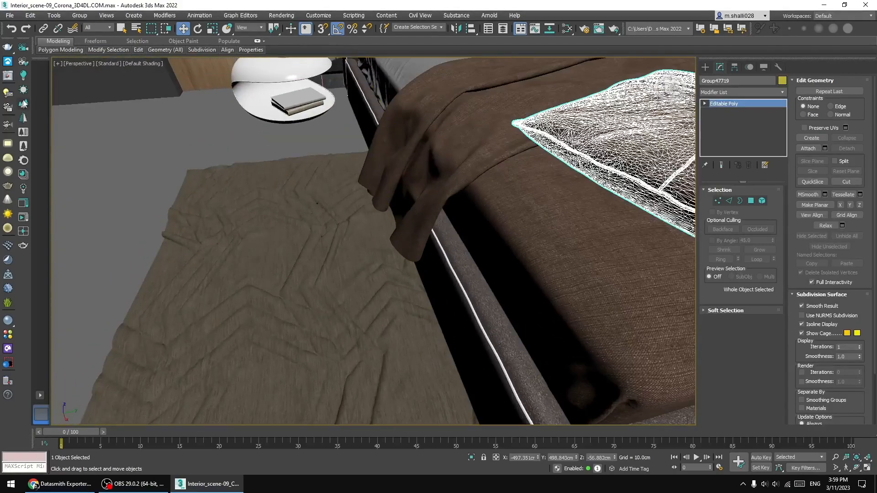
scroll(425, 219, "down", 2)
Step: Examine the white bedside table's mesh density and shaded edges around the stacked books
left_click(705, 67)
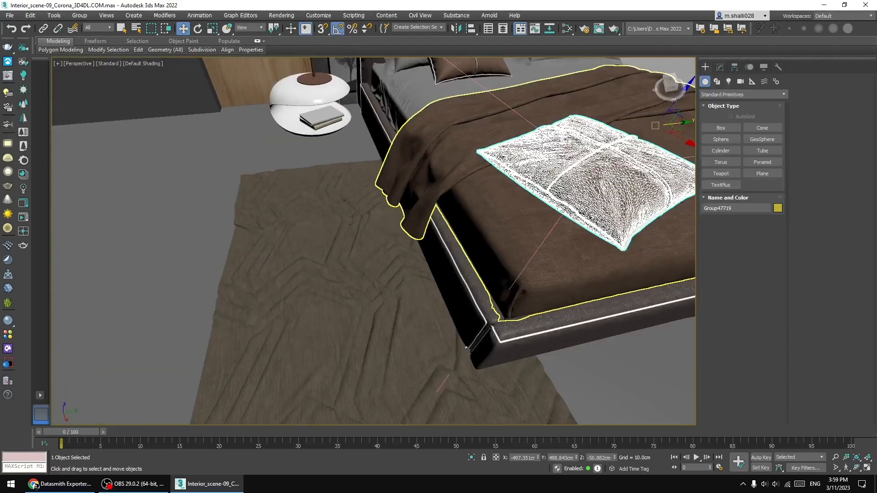
middle_click_drag(446, 187, 347, 311)
middle_click_drag(484, 226, 470, 253, "alt")
scroll(477, 222, "up", 1)
scroll(221, 275, "up", 5)
middle_click_drag(230, 273, 239, 250, "alt")
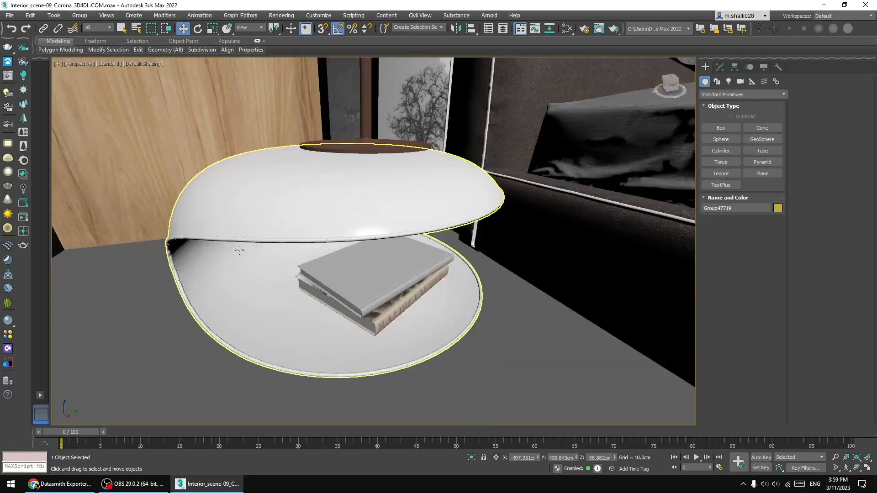
left_click(262, 229)
middle_click_drag(341, 241, 301, 208, "alt")
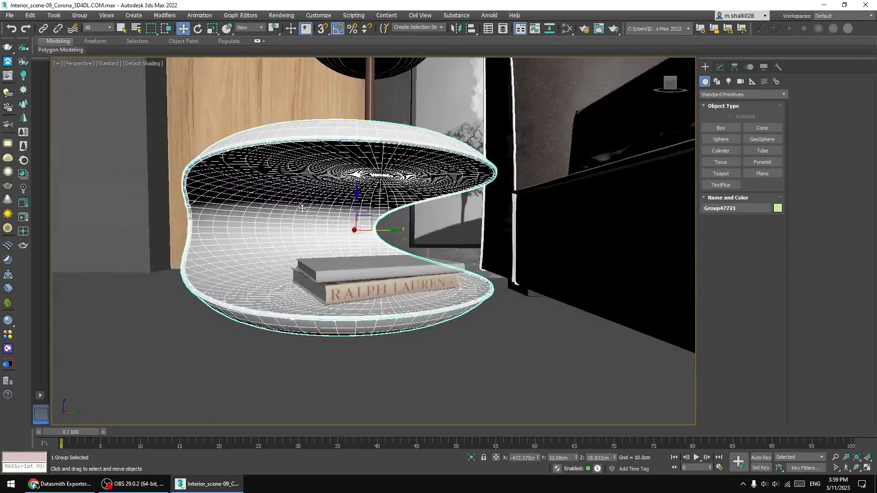
left_click(133, 176)
scroll(265, 155, "up", 4)
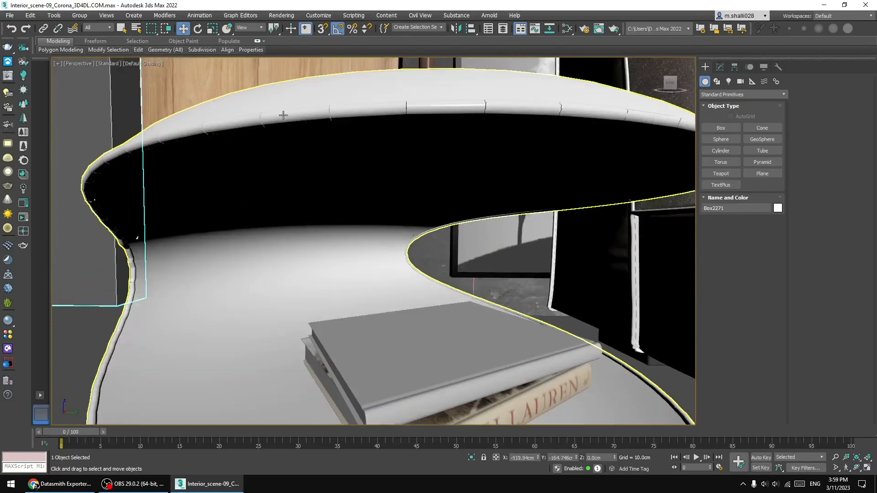
scroll(397, 146, "down", 8)
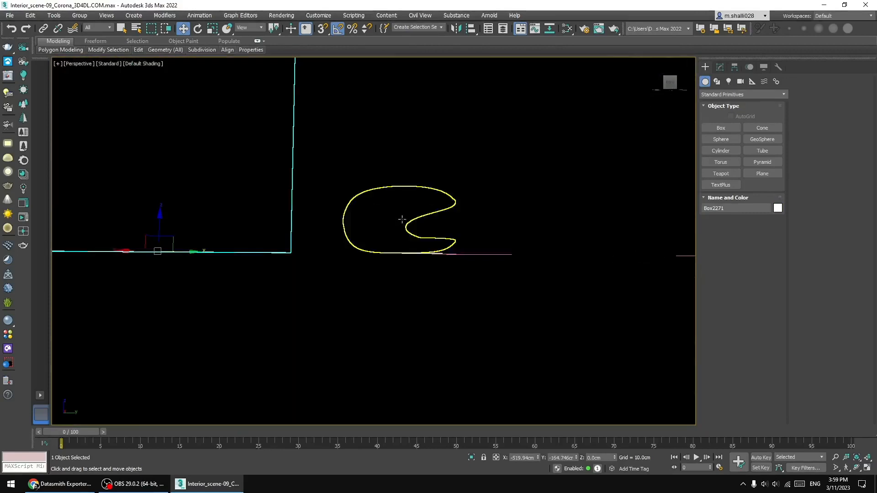
scroll(397, 197, "down", 3)
scroll(428, 273, "up", 6)
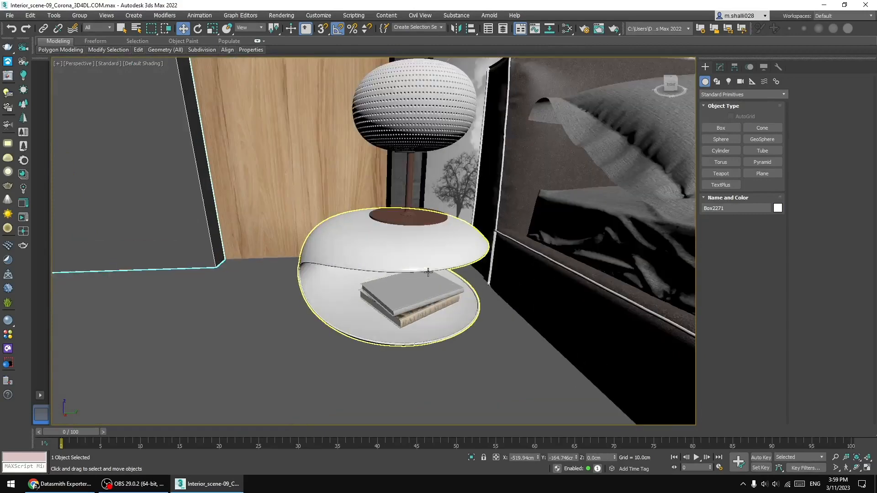
Step: Frame the bedside lamp to examine its mesh, and view it together with the whole bed
left_click(207, 247)
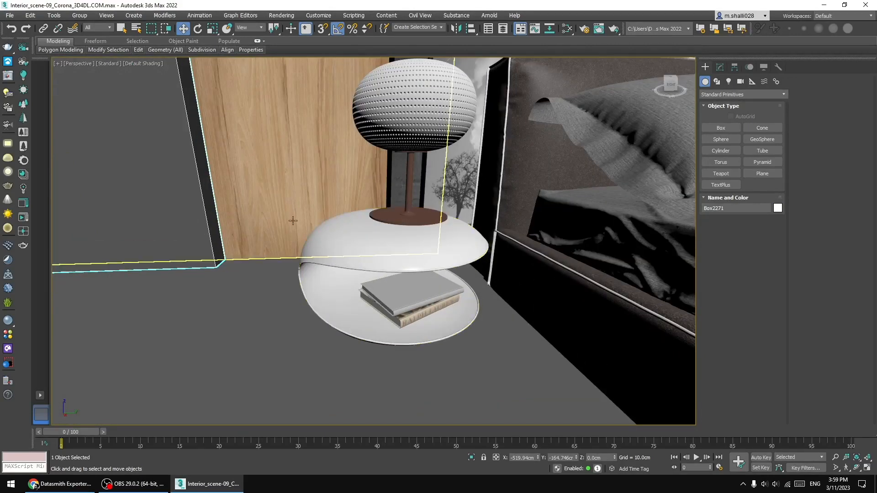
scroll(293, 221, "down", 5)
scroll(293, 221, "down", 3)
scroll(425, 249, "up", 8)
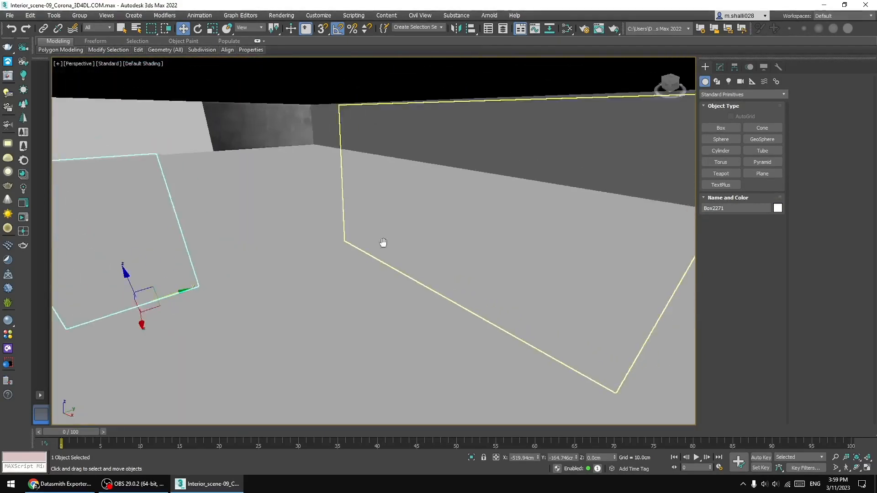
middle_click_drag(408, 259, 479, 159, "alt")
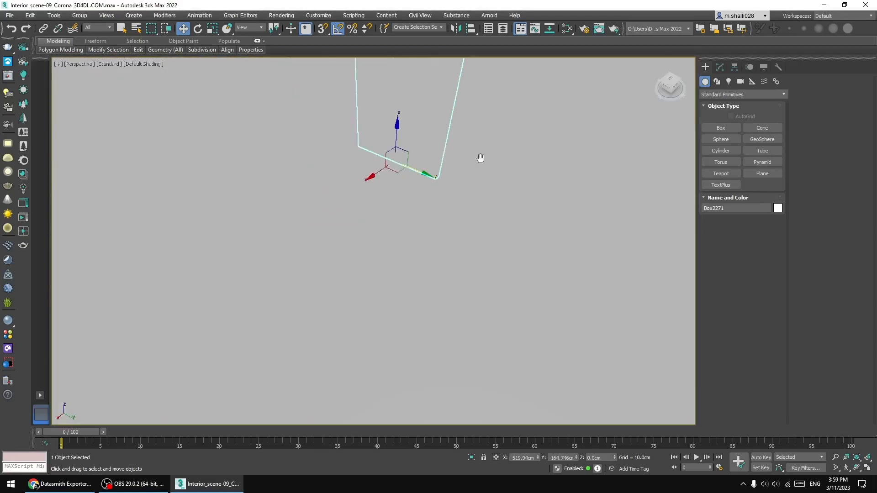
scroll(450, 203, "down", 3)
middle_click_drag(450, 204, 480, 268, "alt")
key("z")
left_click(425, 246)
key("z")
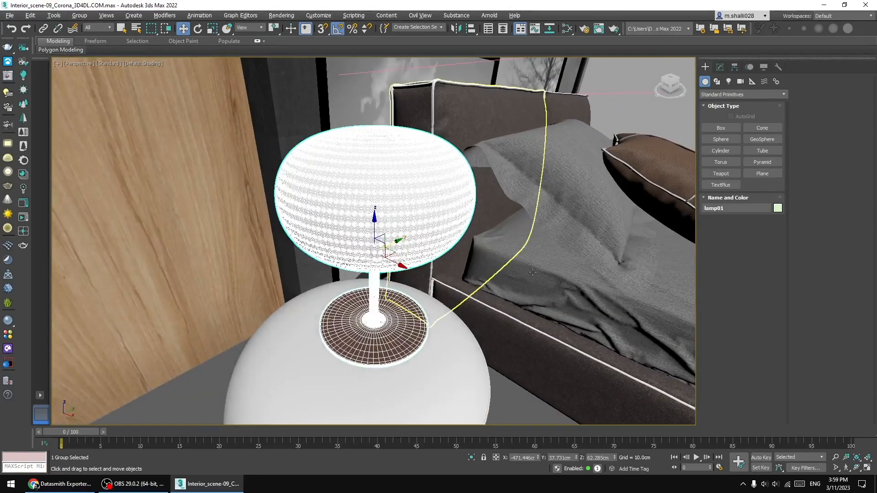
middle_click_drag(613, 265, 394, 260)
scroll(317, 230, "down", 5)
middle_click_drag(457, 257, 460, 229)
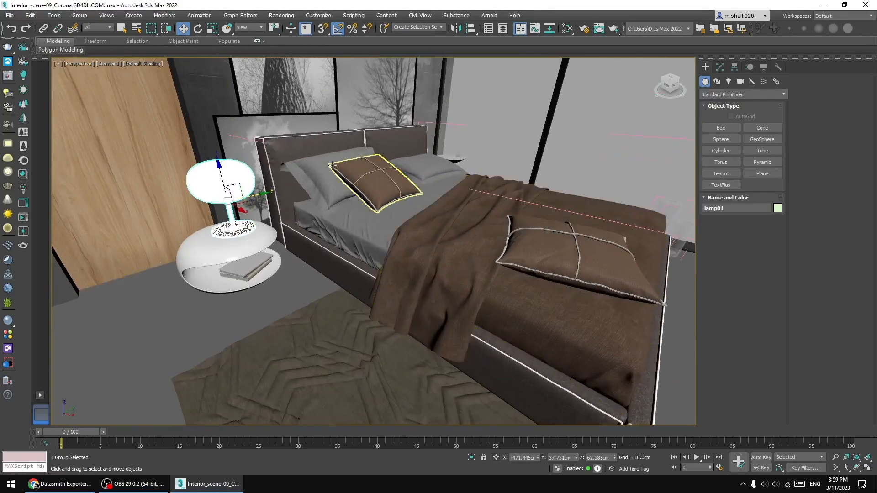
Step: Export the scene as an Unreal Datasmith file named m01 in the NNN1 folder, with Visible Objects and Current Frame Only
left_click(9, 15)
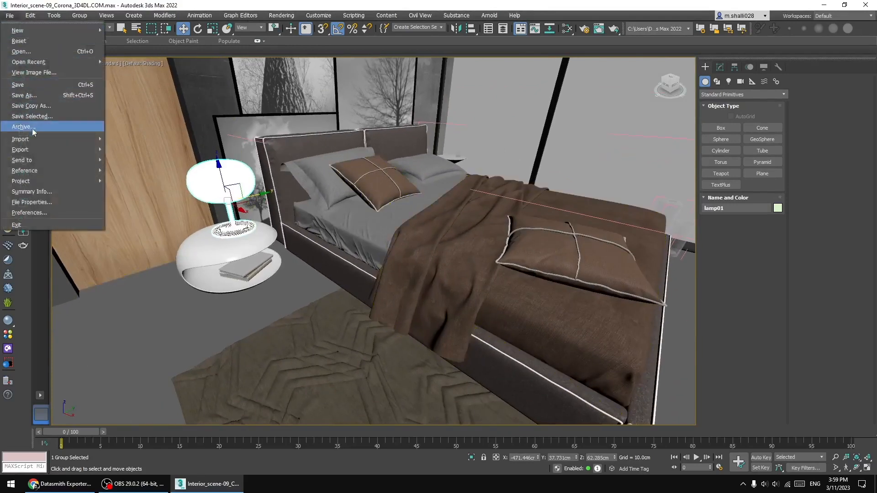
mouse_move(28, 150)
left_click(137, 150)
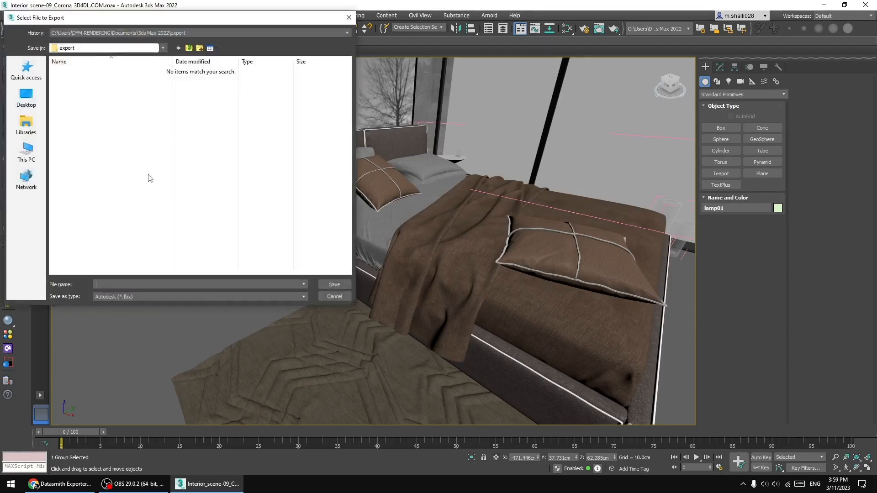
left_click(131, 298)
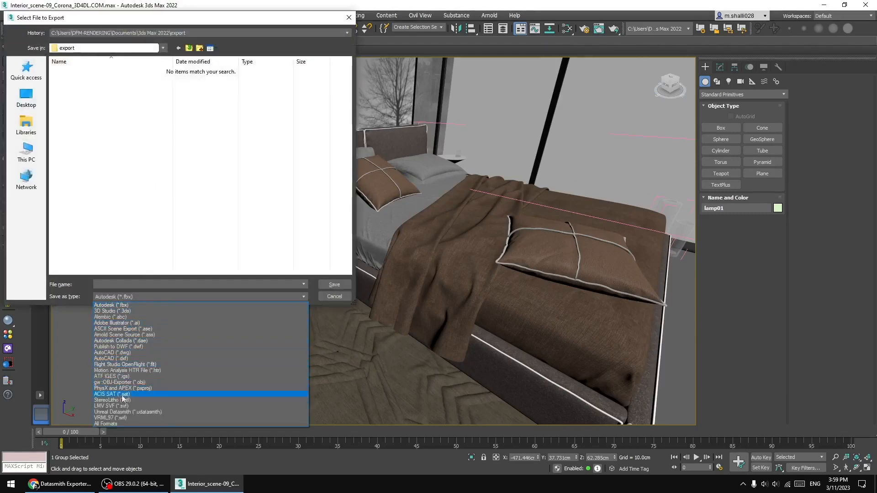
left_click(121, 413)
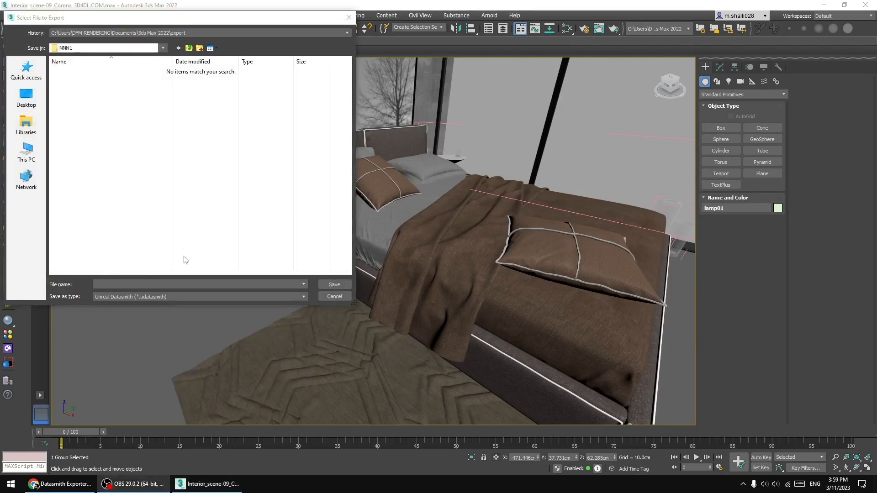
left_click(134, 285)
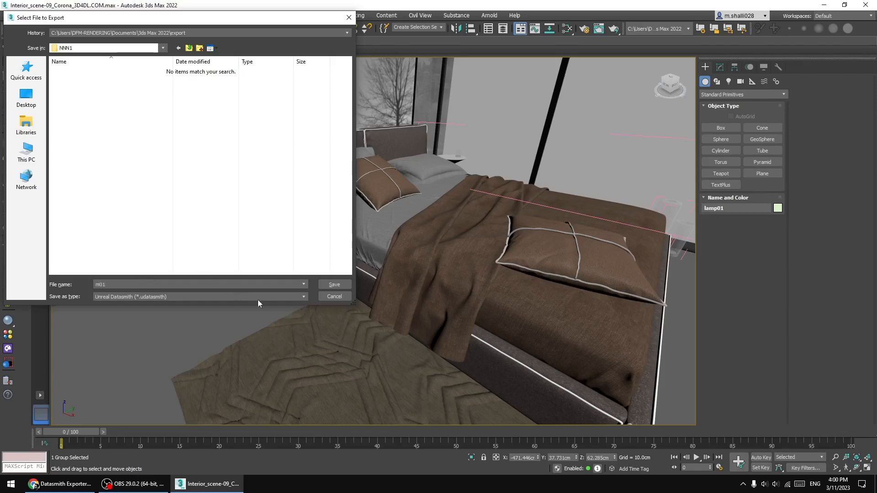
left_click(334, 285)
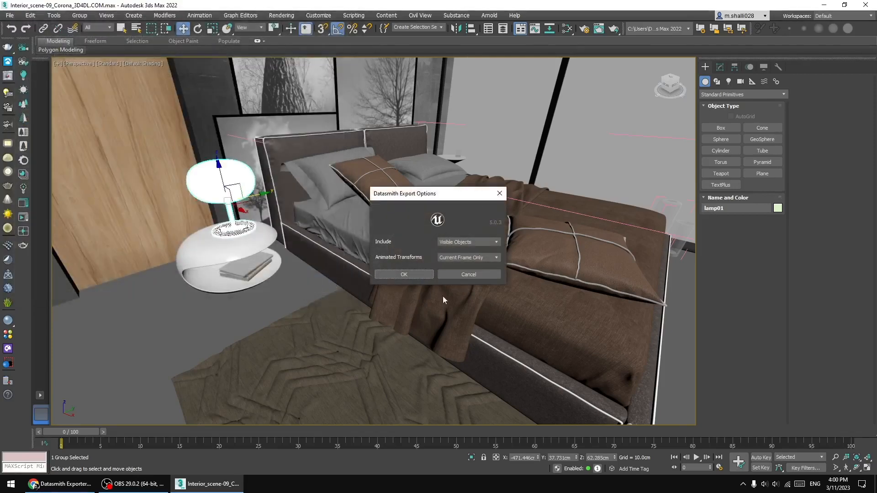
left_click(404, 275)
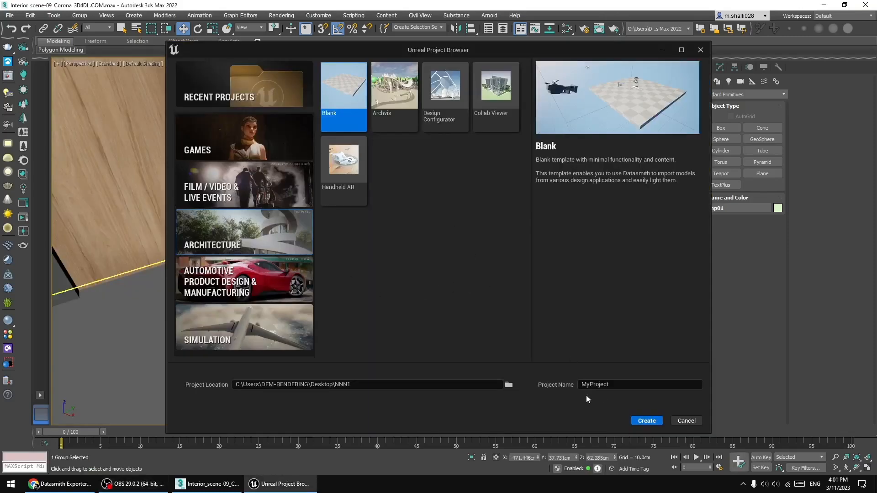
Step: Create a Blank Architecture Unreal project named MyProject in the NNN1 folder and dismiss the export's output warnings in 3ds Max
left_click(647, 421)
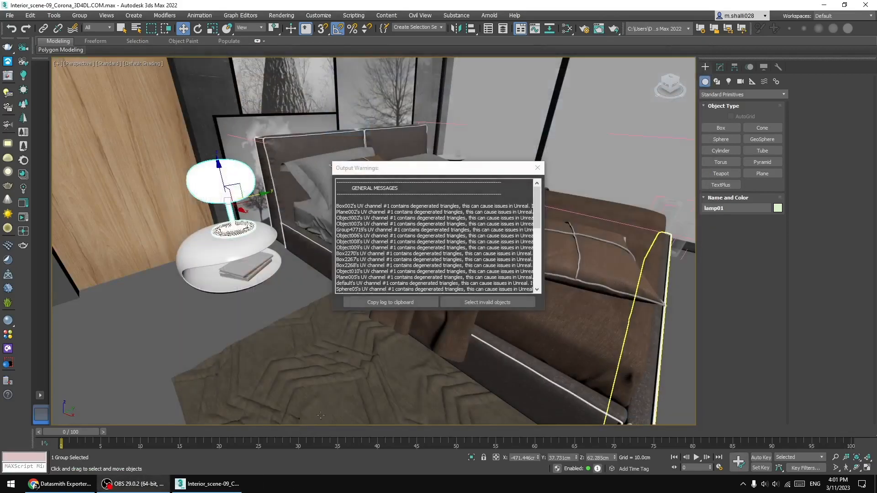
left_click(138, 338)
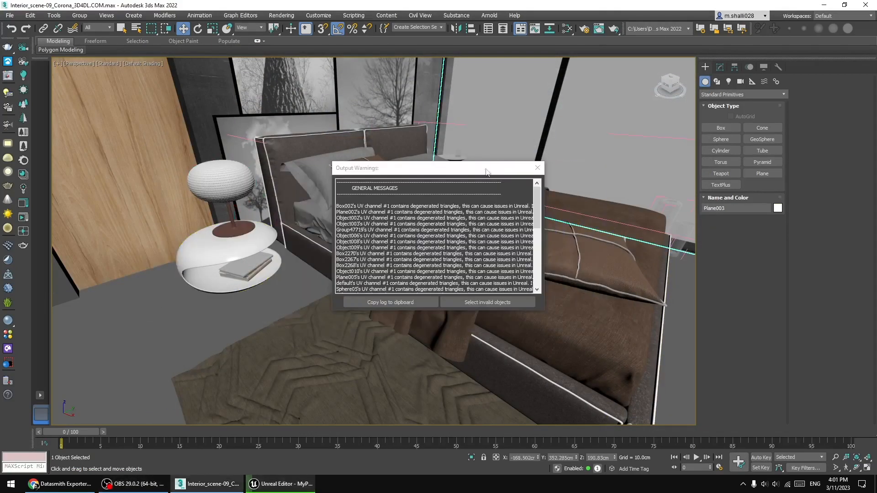
left_click(537, 169)
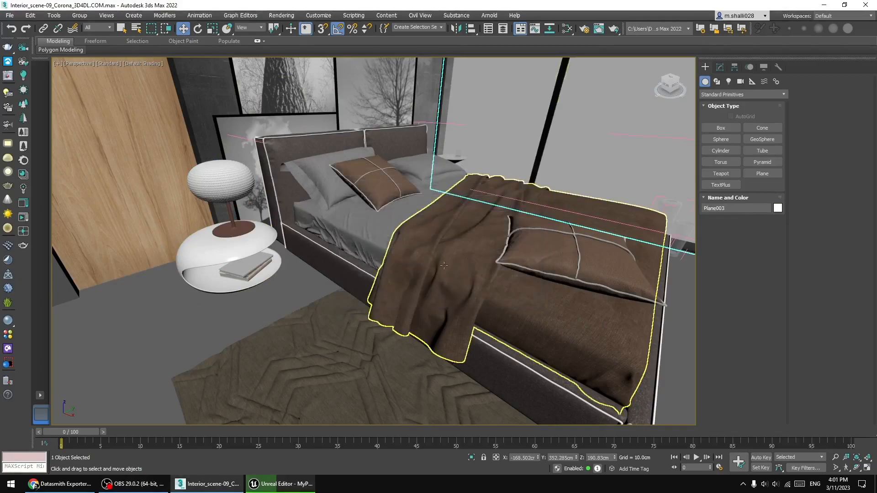
Step: Open the NNN1 folder from the desktop and review the exported Datasmith files and project folder
left_click(824, 5)
double_click(17, 14)
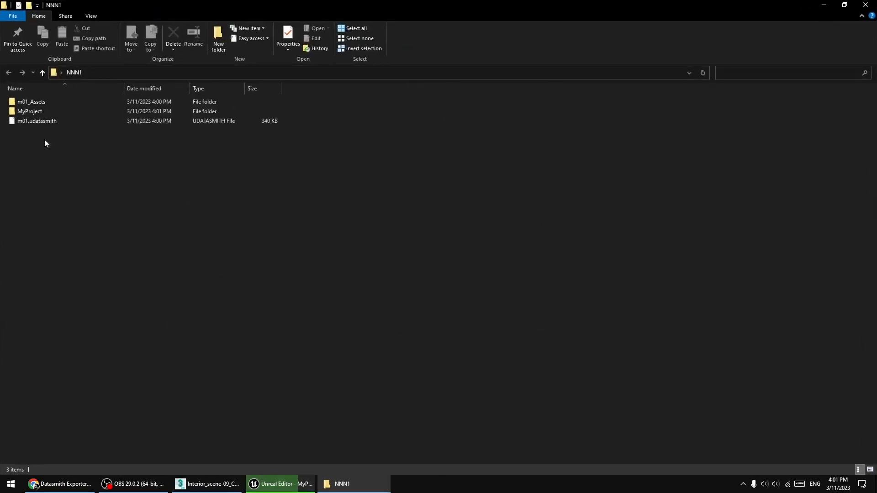
left_click_drag(52, 151, 43, 96)
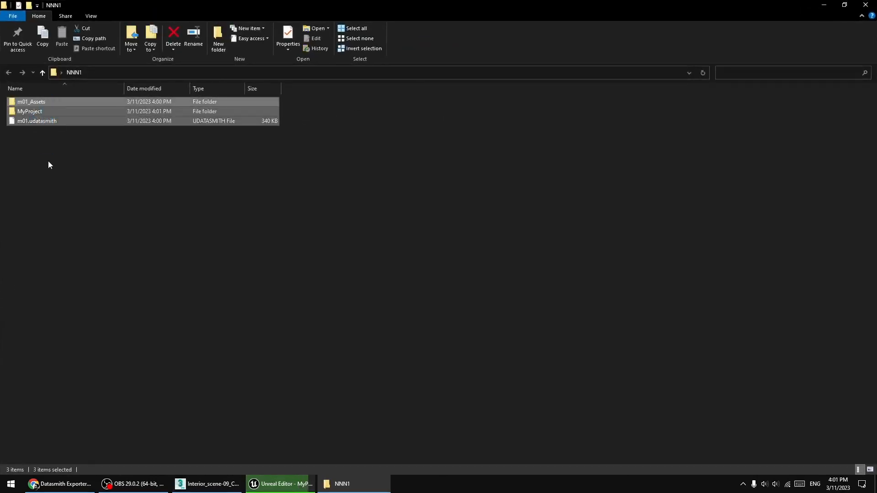
left_click(49, 164)
left_click(33, 124)
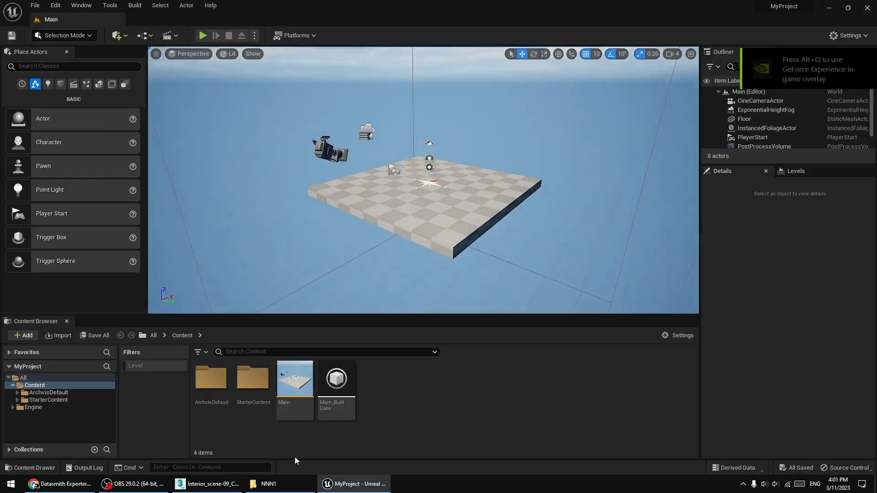
Step: Return to the NNN1 folder in File Explorer and look inside its m01_Assets and MyProject subfolders
left_click(291, 484)
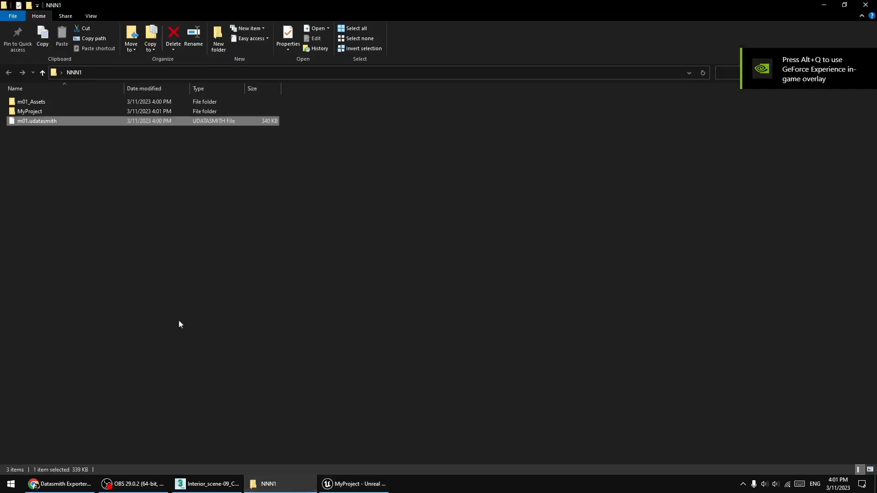
double_click(42, 101)
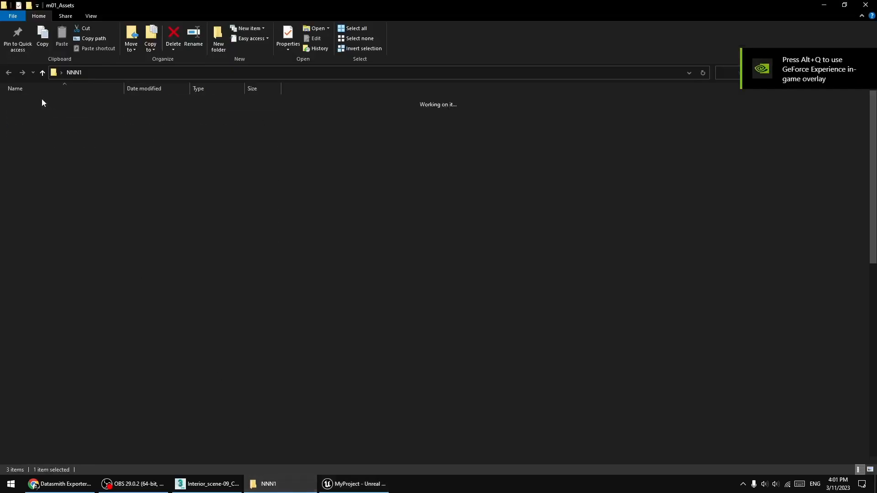
scroll(50, 213, "down", 10)
key("alt+Left")
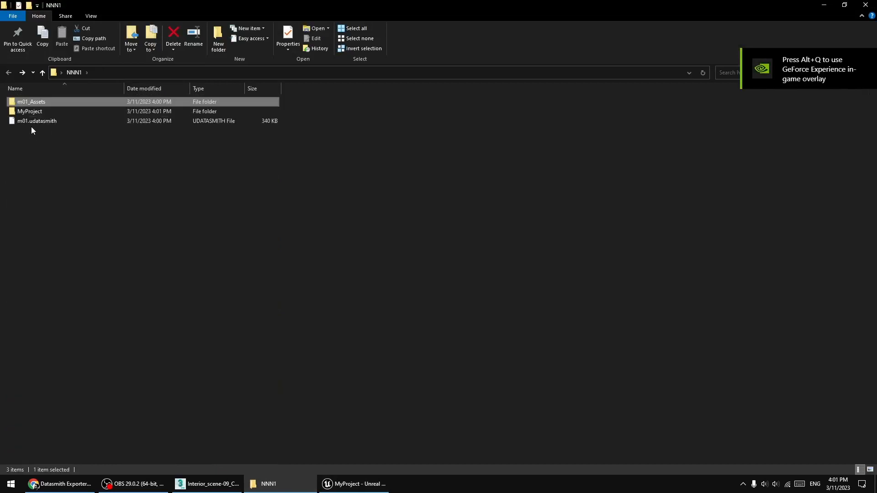
double_click(32, 111)
key("alt+Left")
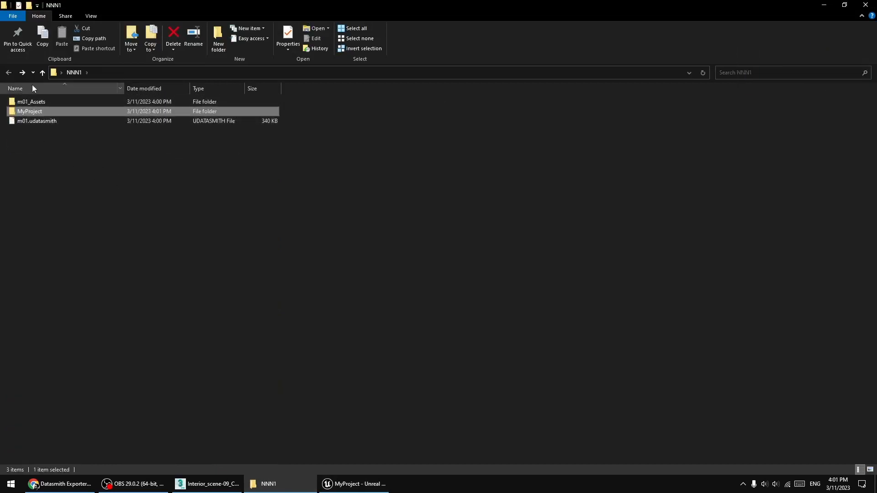
Step: Review the m01_Assets folder, m01.udatasmith file and MyProject folder in NNN1, including the contents of MyProject
left_click(44, 119)
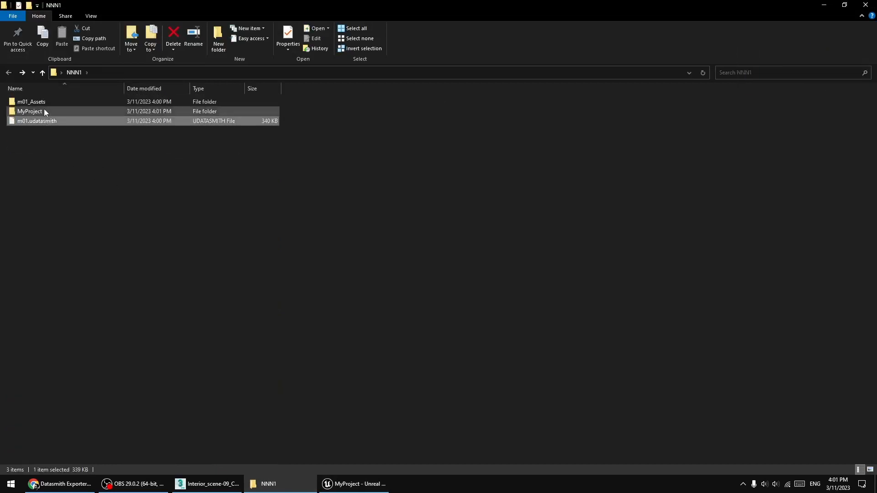
left_click(44, 102)
left_click(44, 120)
left_click(45, 103)
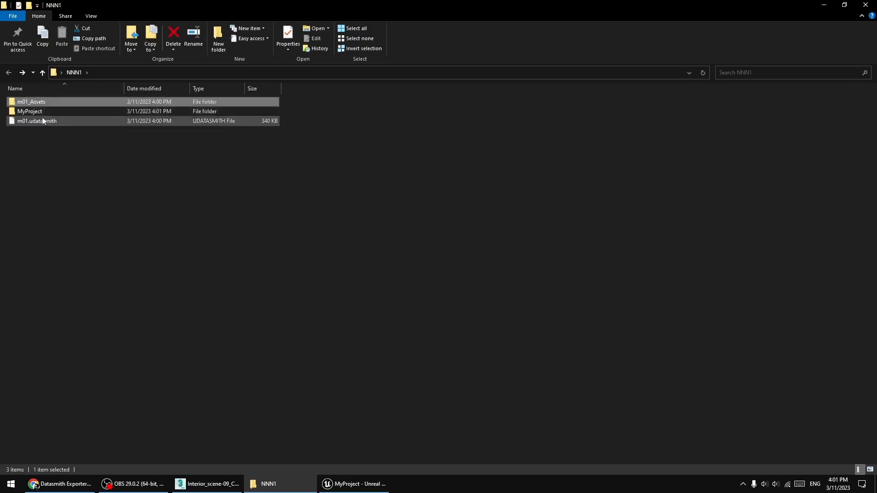
left_click(30, 111)
double_click(30, 111)
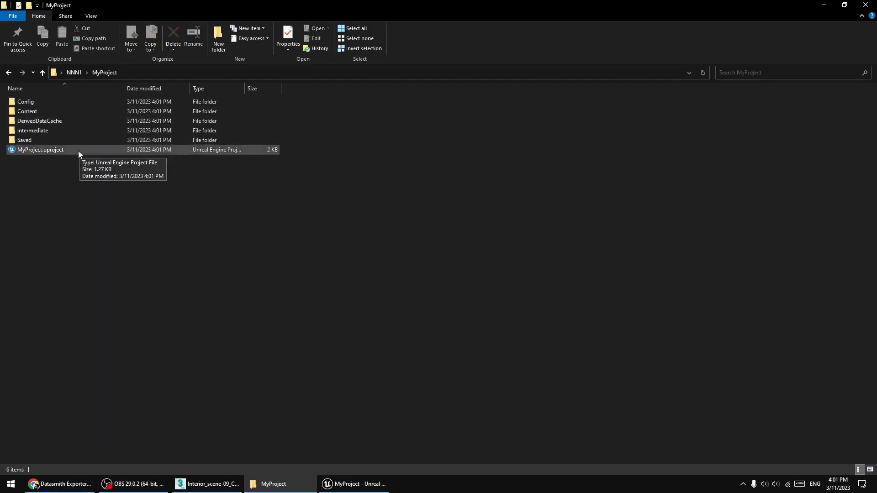
left_click(42, 73)
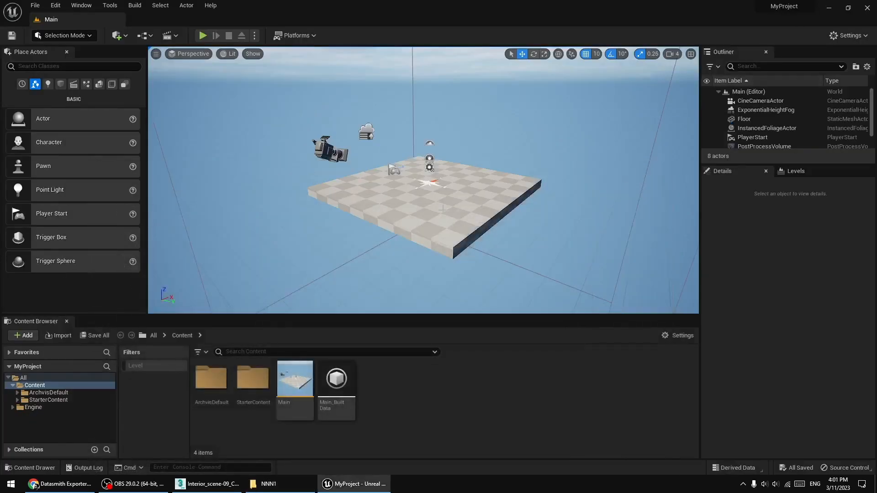
right_click_drag(442, 209, 445, 213)
middle_click_drag(443, 209, 433, 212)
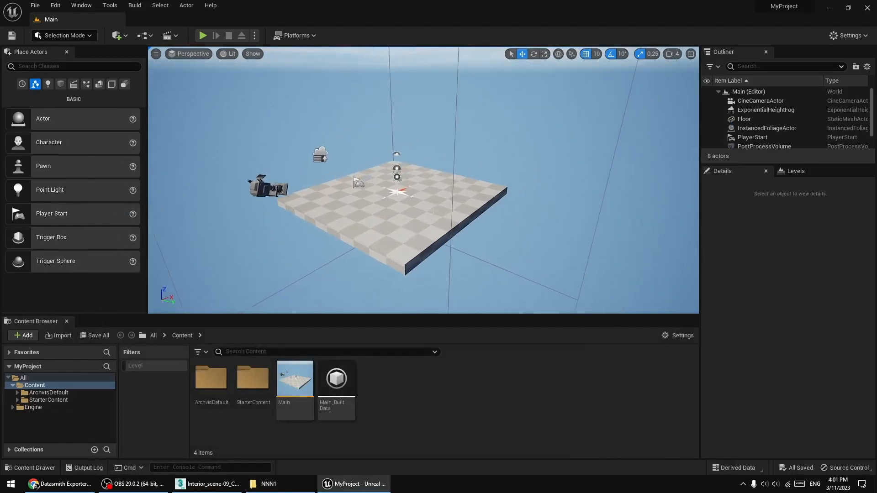
right_click_drag(433, 212, 429, 205)
scroll(433, 213, "up", 2)
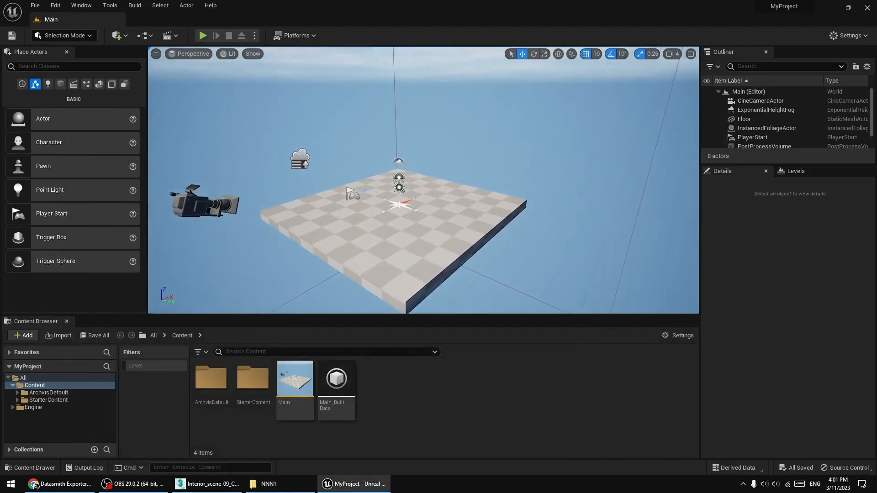
left_click(132, 484)
mouse_move(415, 227)
left_mouse_down("alt")
mouse_move(421, 222)
mouse_move(410, 230)
left_mouse_up("alt")
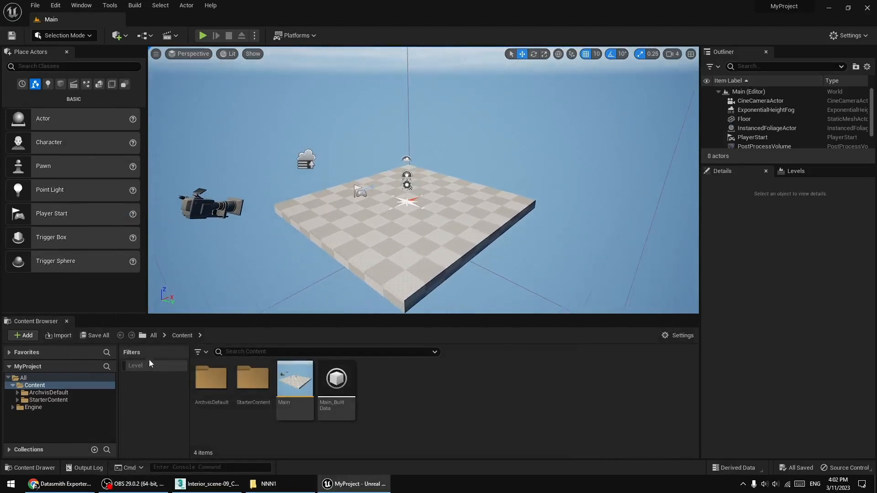
Step: Remove the Level filter from the Content Browser's filter list in the MyProject Unreal editor
left_click(201, 352)
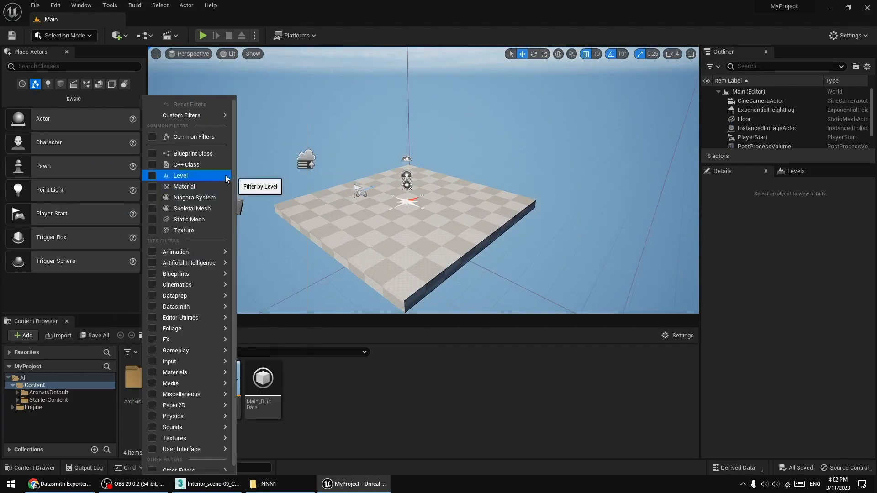
left_click(442, 396)
right_click_drag(434, 219, 388, 213)
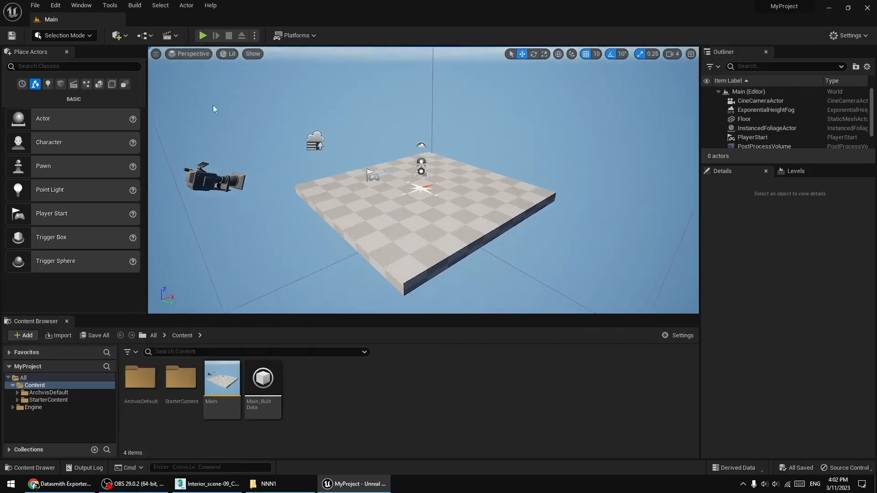
Step: Locate the Datasmith import options, and search the editor's plugin list for datasmith
left_click(120, 38)
mouse_move(152, 114)
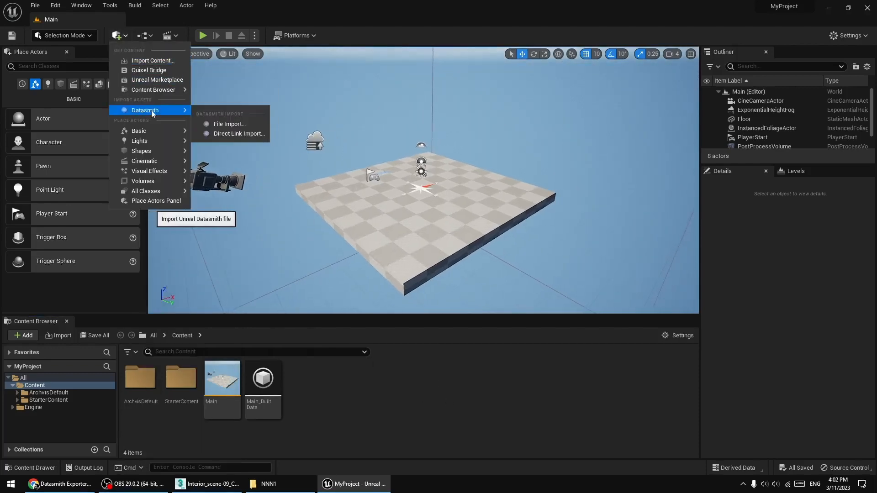
left_click(62, 8)
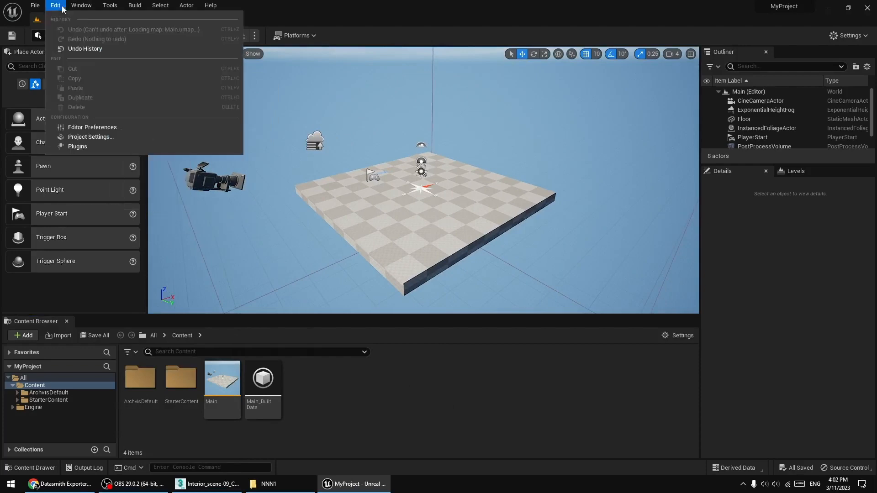
left_click(75, 147)
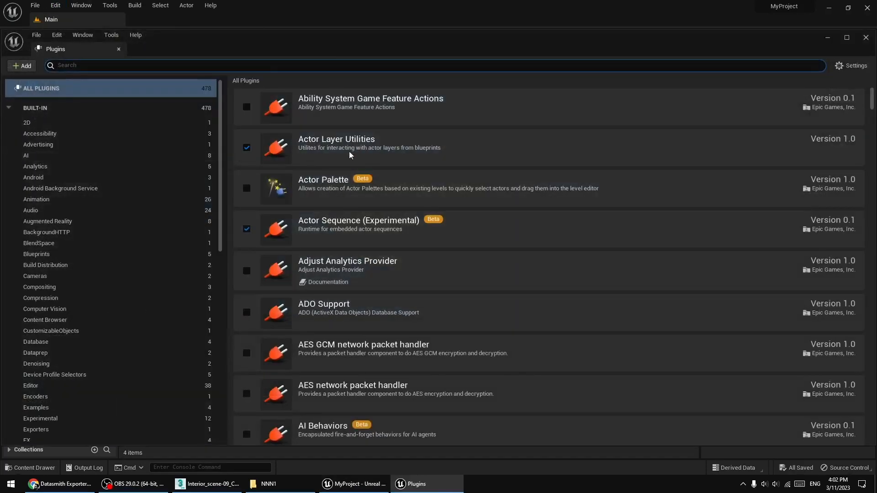
type("data")
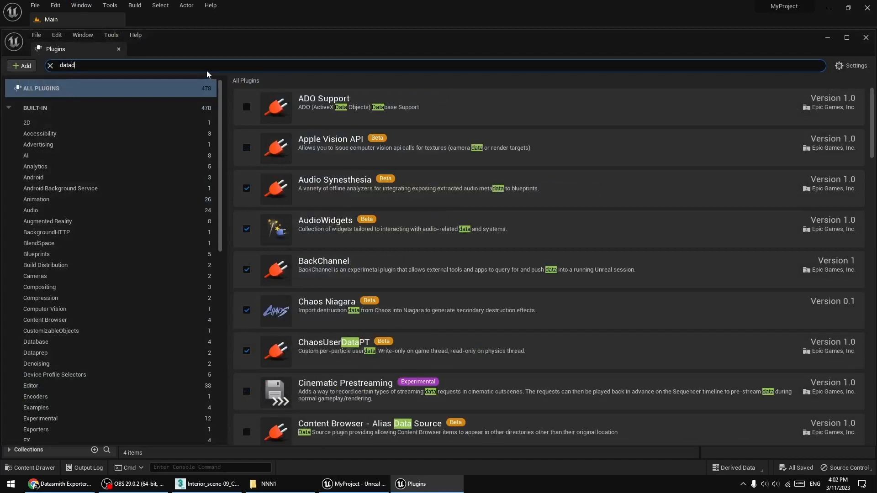
type("d")
key("BackSpace")
type("smi")
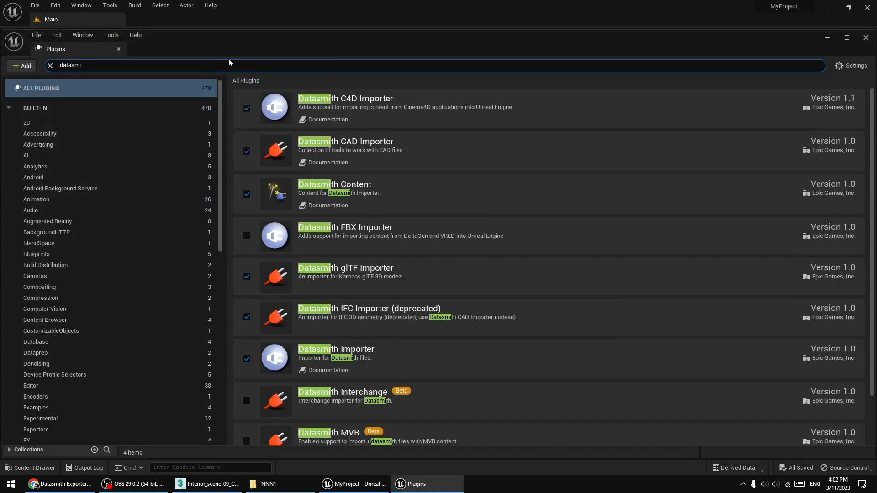
type("th")
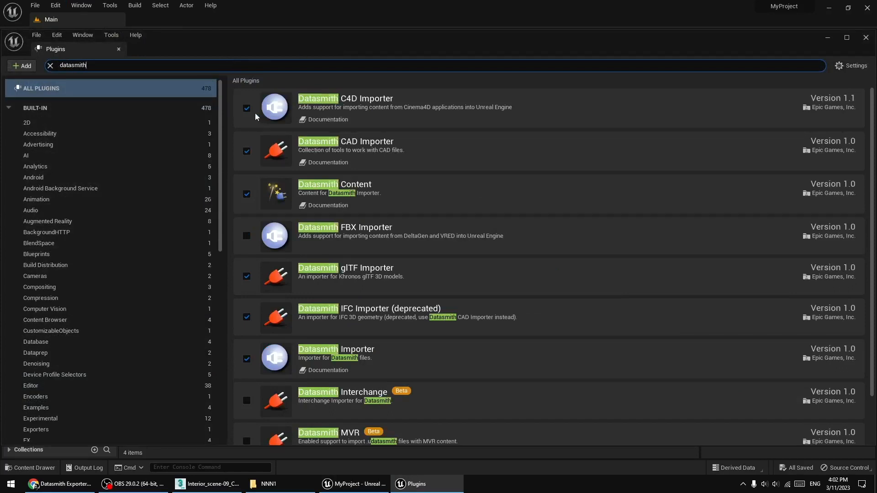
Step: Check that the required Datasmith importer plugins are enabled, and close the plugin list
left_click(247, 151)
scroll(322, 351, "down", 1)
left_click(247, 303)
scroll(250, 374, "up", 1)
left_click(119, 49)
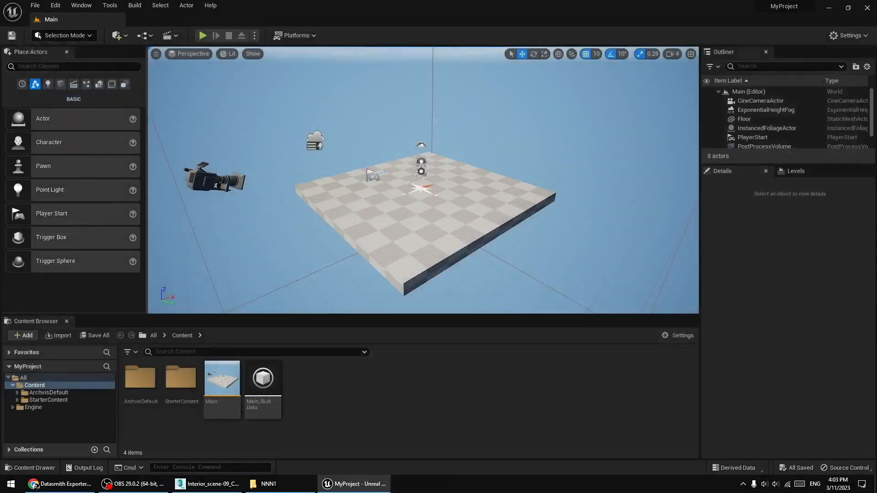
Step: Start a Datasmith file import of m01.udatasmith from the NNN1 folder on the desktop
left_click(118, 36)
mouse_move(144, 109)
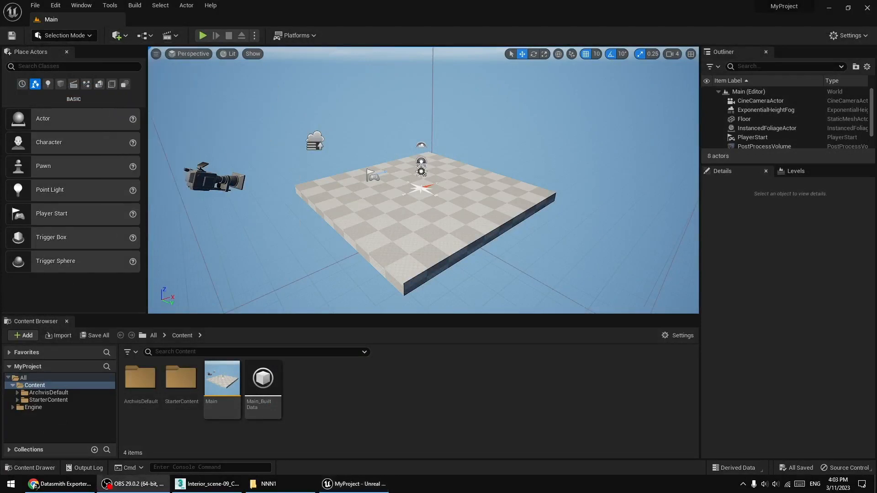
mouse_move(138, 111)
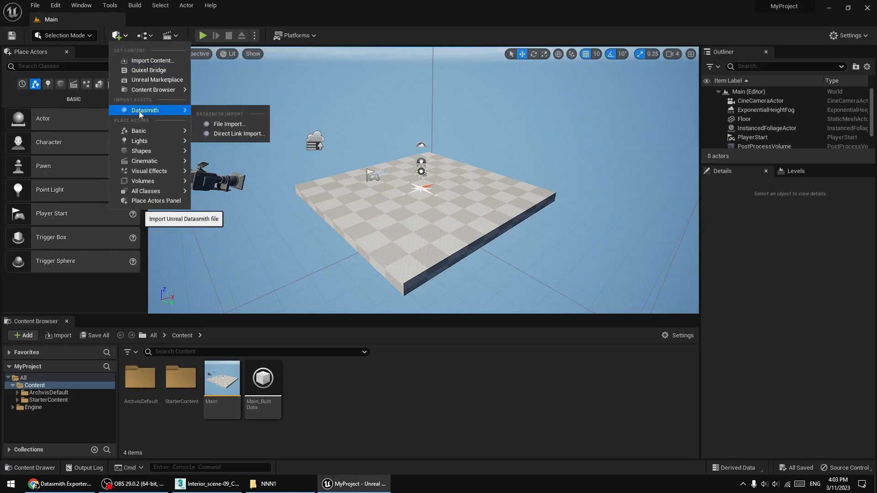
left_click(230, 126)
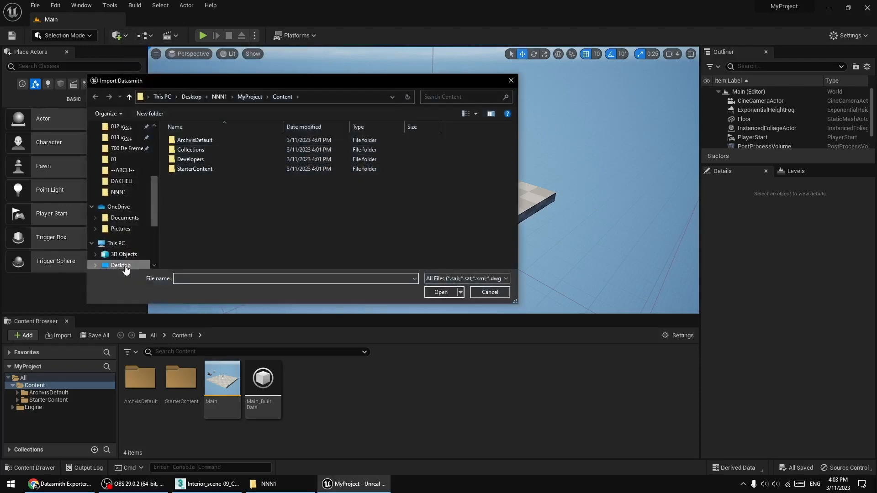
left_click(120, 265)
double_click(352, 242)
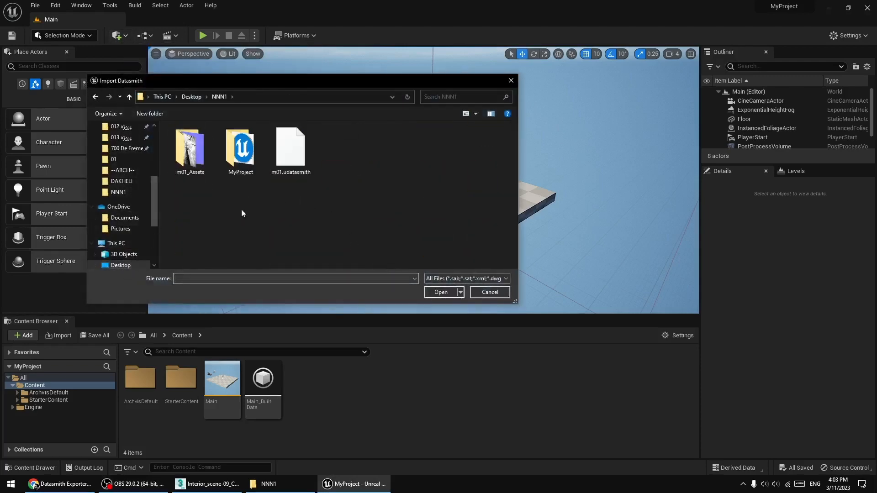
left_click(293, 155)
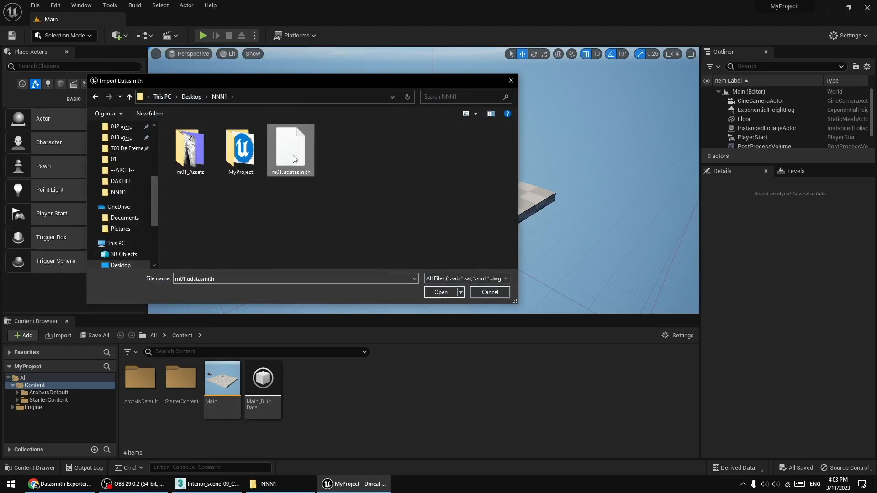
left_click(439, 292)
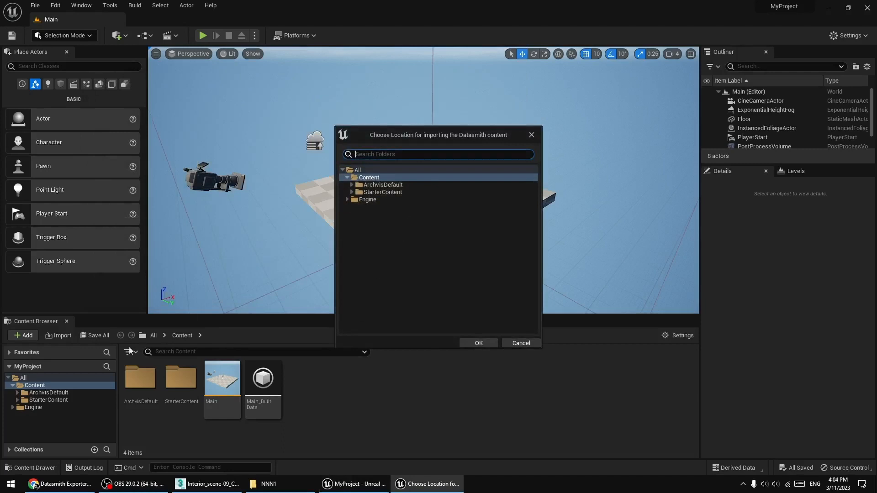
Step: Create a folder named 3d under Content and choose it as the location for the Datasmith content
right_click(374, 247)
left_click(389, 254)
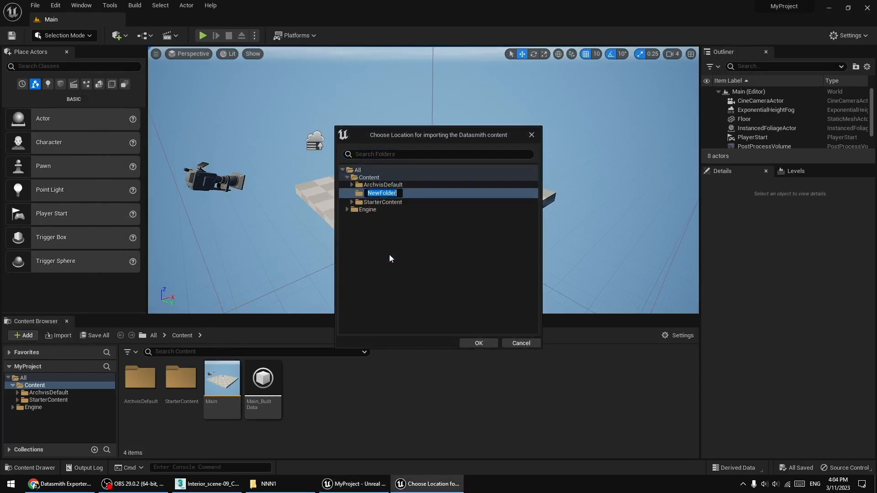
type("3d")
key("Return")
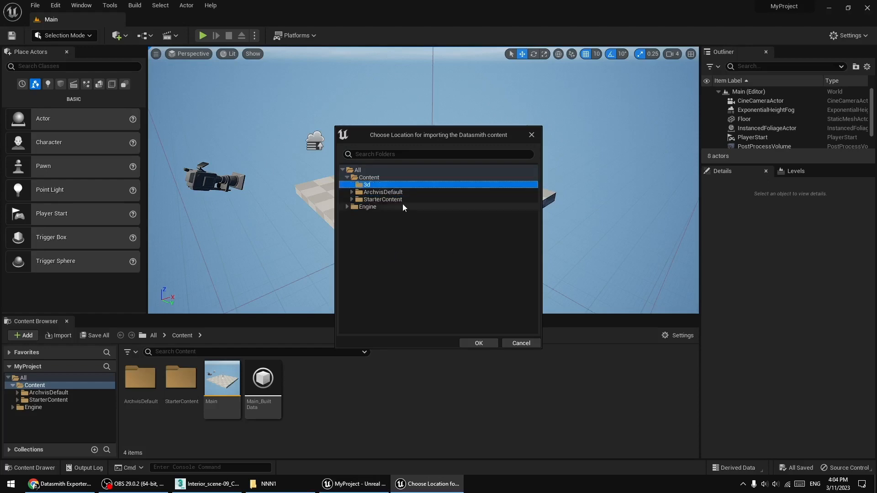
left_click(478, 343)
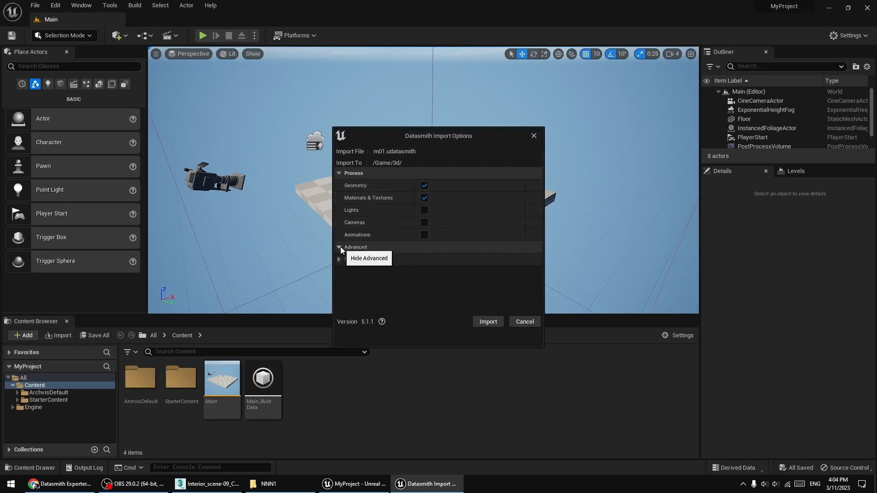
Step: Review the advanced import options and import the Datasmith scene with only Geometry and Materials & Textures included
left_click(340, 259)
left_click(341, 258)
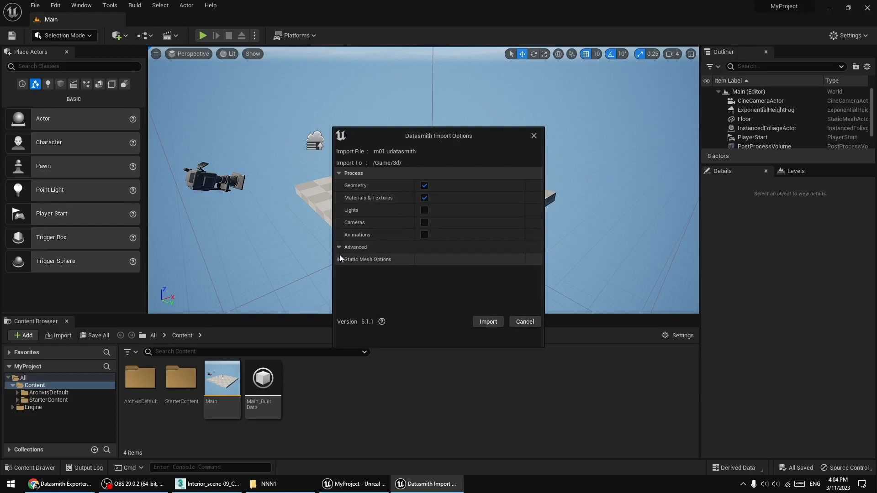
left_click(339, 249)
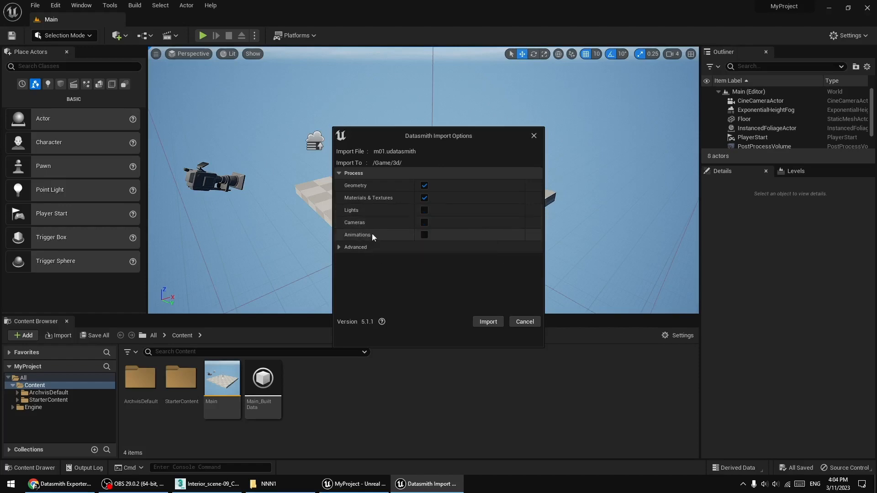
left_click(496, 322)
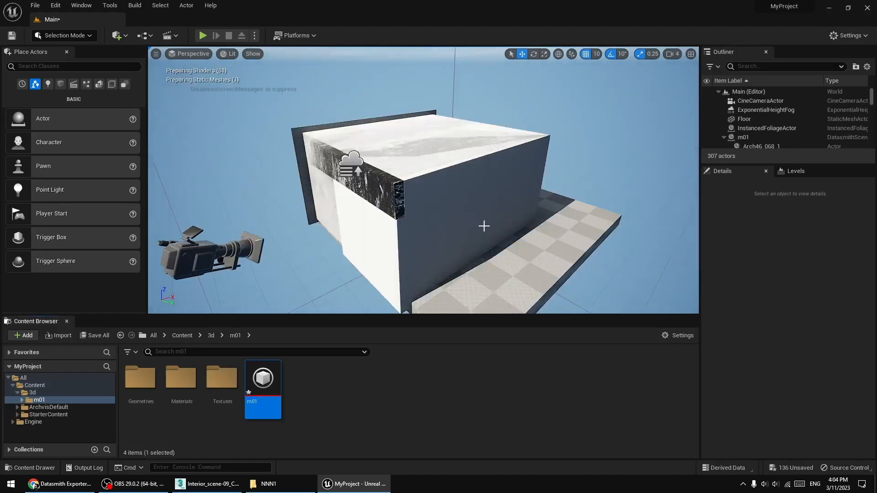
Step: Examine the imported room model and the floor beneath it from several sides
left_click_drag(484, 226, 182, 203, "alt")
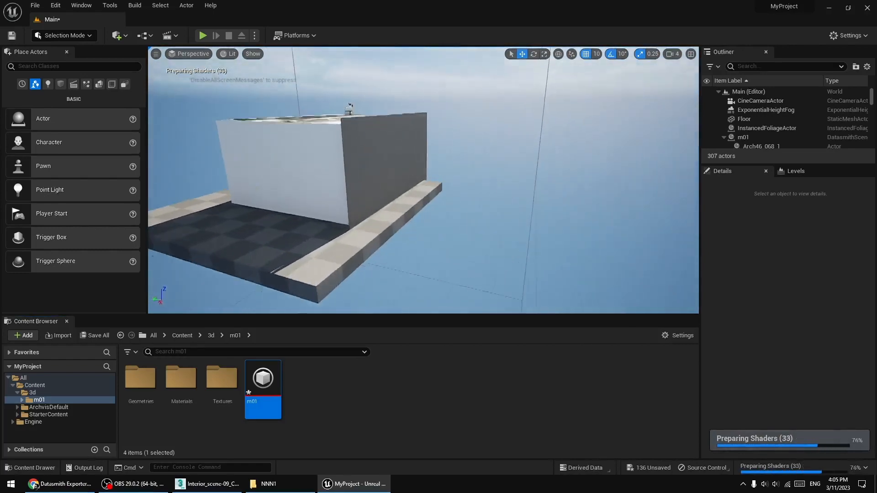
key("w")
right_click_drag(423, 180, 475, 177)
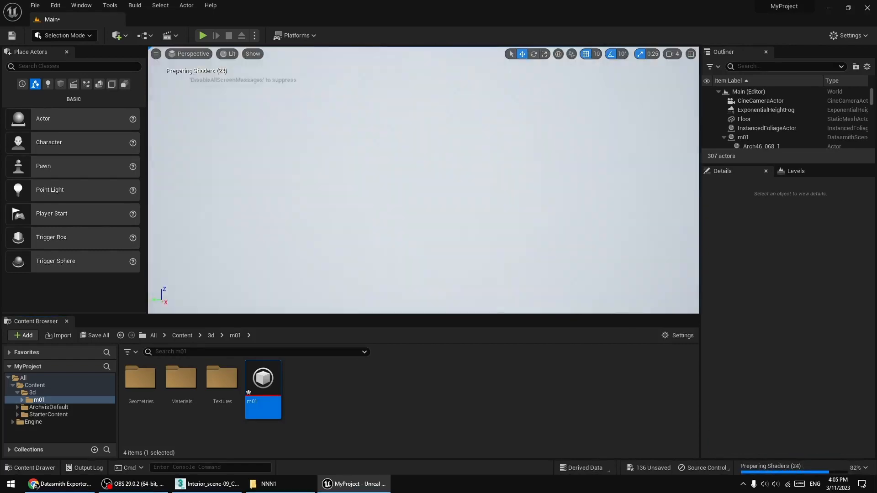
key("s")
right_click_drag(516, 224, 479, 245)
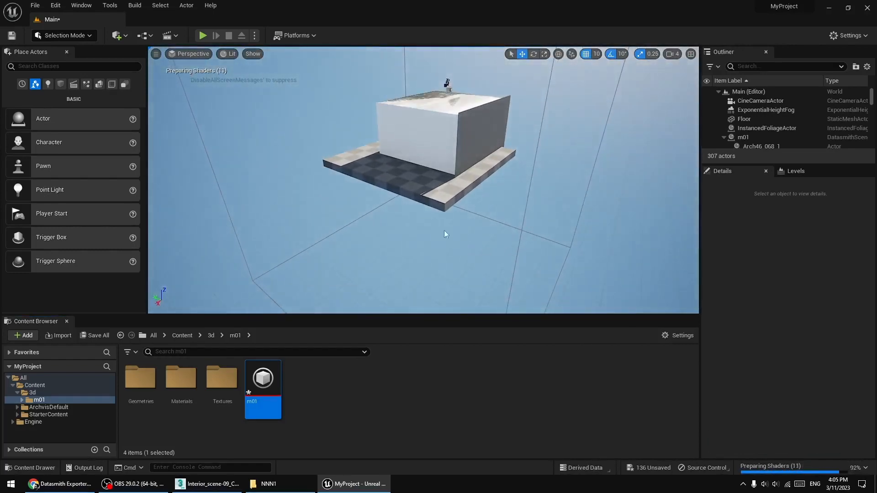
left_click_drag(444, 230, 457, 229, "alt")
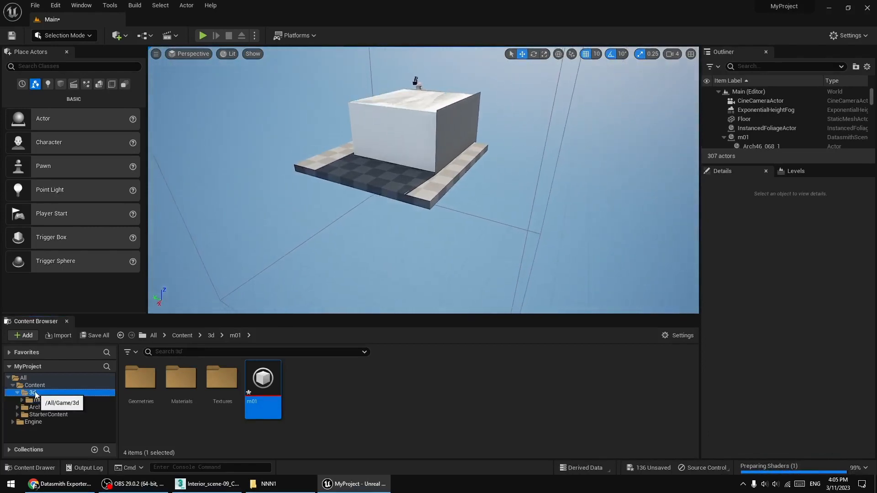
Step: Browse from the Content folder through 3d into m01 to view the imported Datasmith assets
left_click(30, 393)
left_click(32, 386)
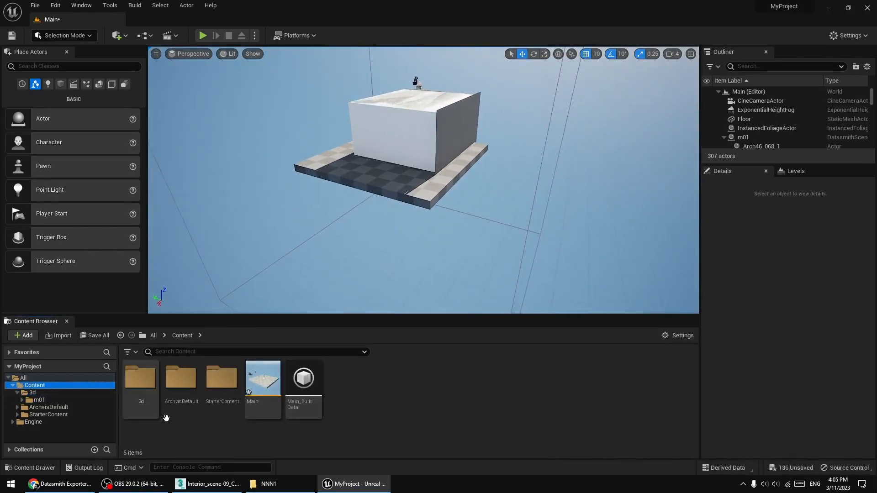
double_click(140, 383)
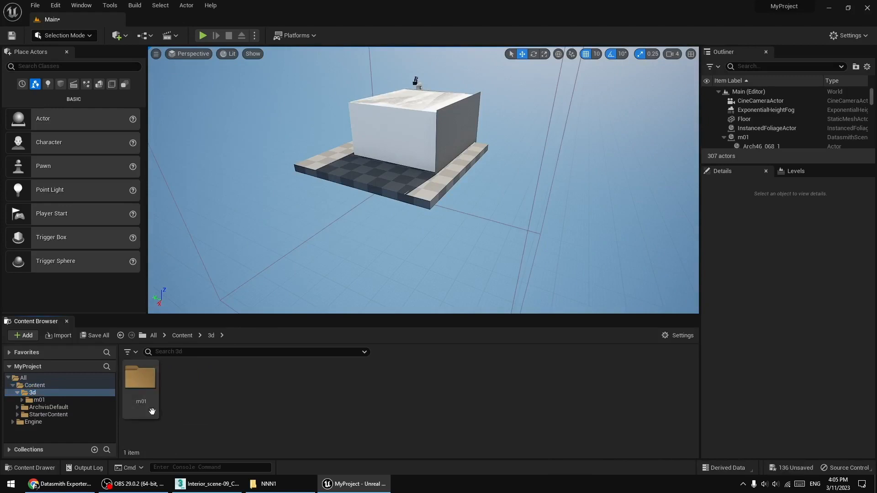
double_click(144, 387)
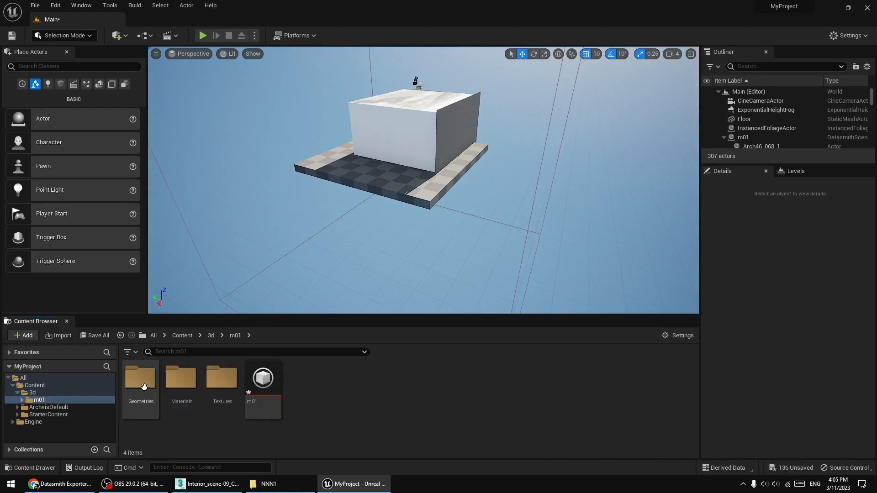
Step: Look through the imported assets in the Geometries, Materials and Textures folders of m01, returning to m01 after each
double_click(141, 391)
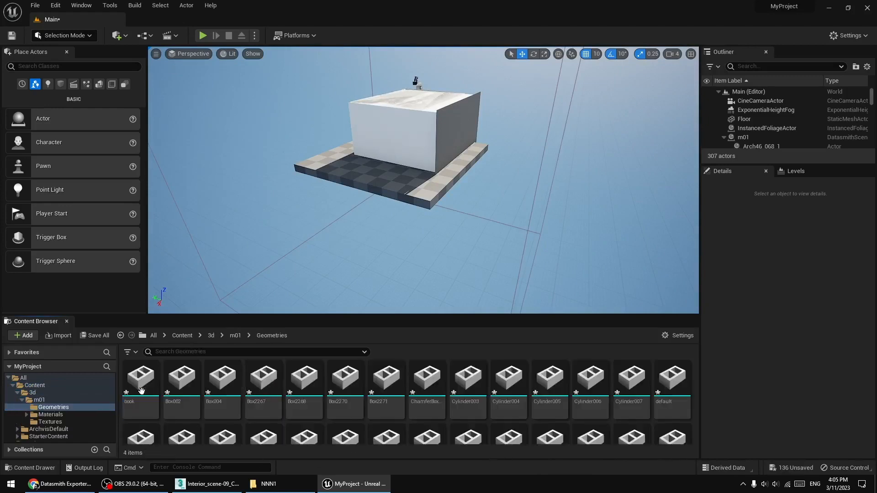
scroll(305, 397, "down", 3)
scroll(230, 402, "up", 2)
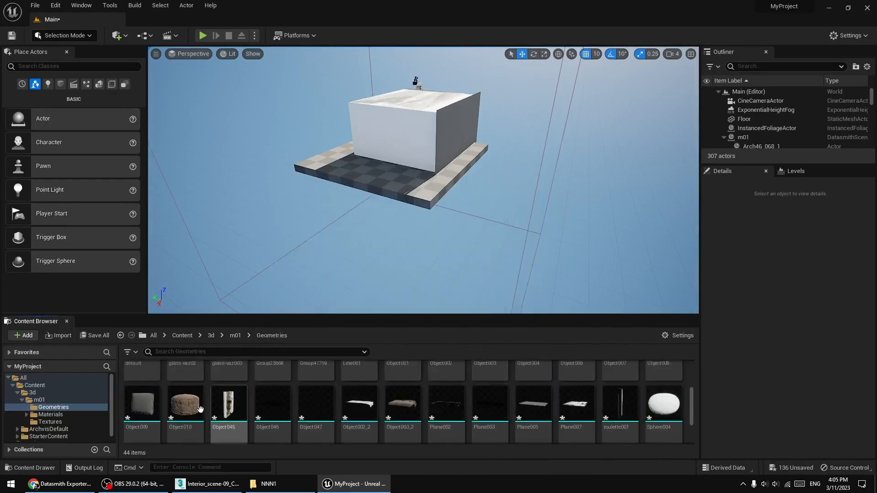
key("alt+Left")
double_click(188, 405)
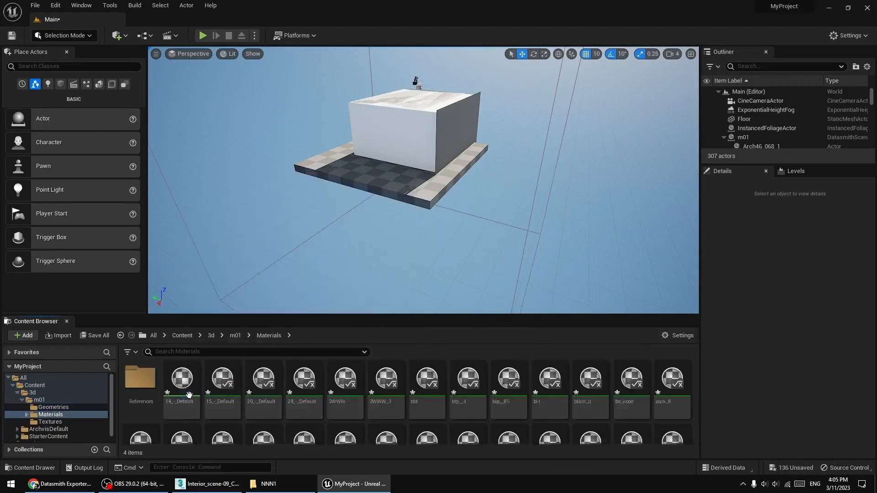
scroll(320, 397, "down", 3)
key("alt+Left")
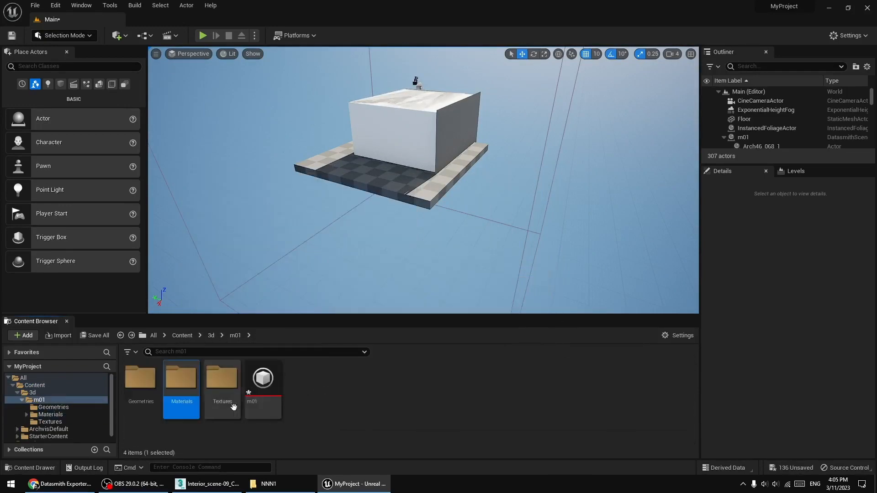
double_click(227, 397)
scroll(373, 401, "down", 3)
scroll(364, 402, "up", 3)
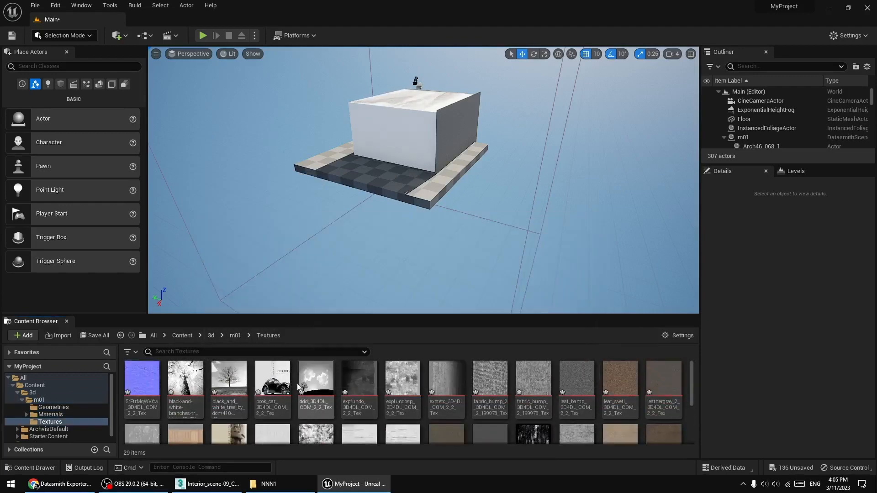
key("alt+Left")
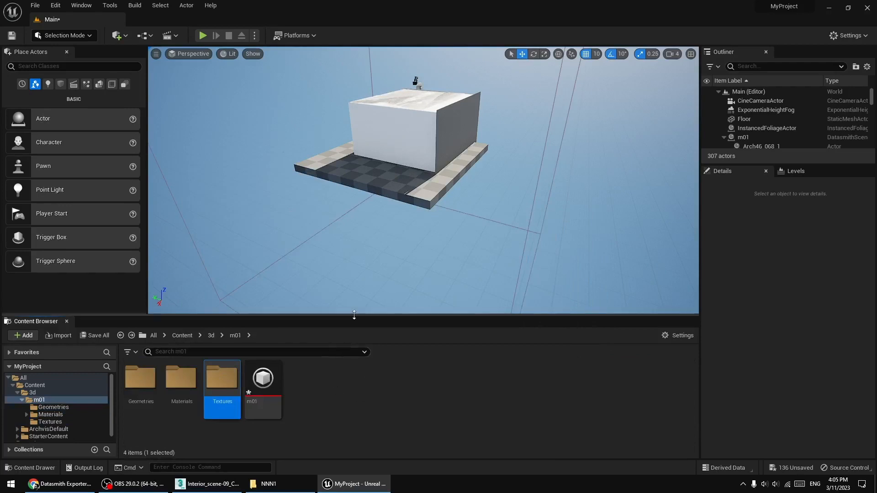
Step: Select Plane005, the panel covering the glazed front of the room, and move it well away to expose the interior
middle_click_drag(385, 213, 384, 214)
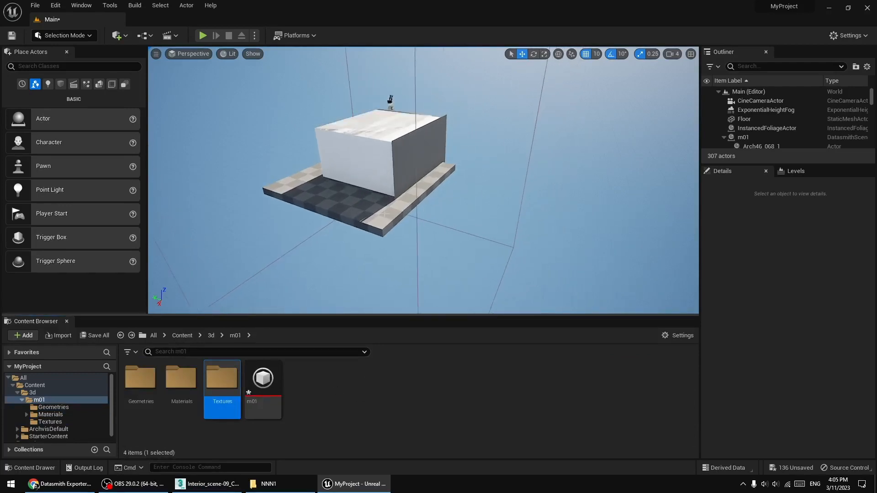
right_click_drag(476, 240, 476, 239)
left_click(479, 218)
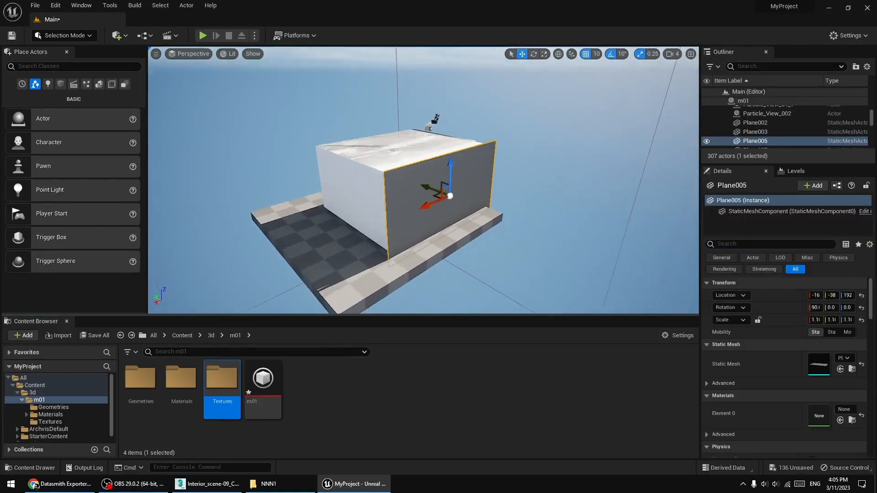
left_click_drag(425, 188, 608, 263)
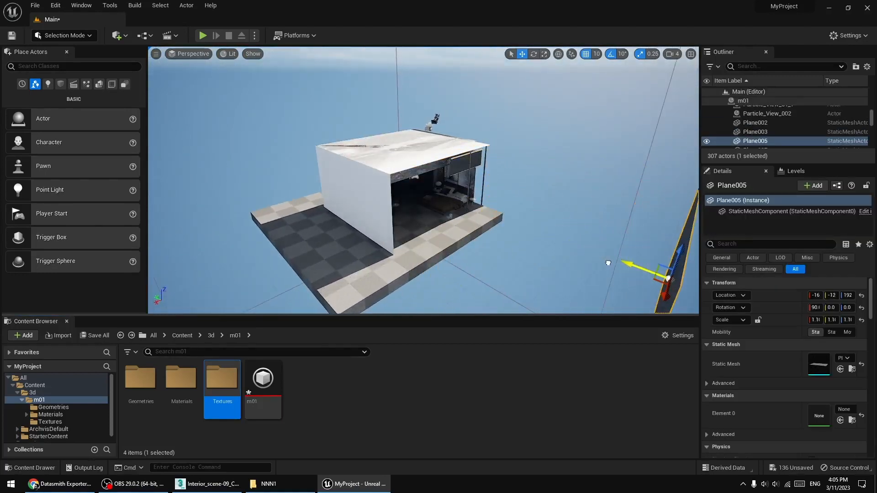
right_click_drag(492, 255, 492, 255)
Step: Select the checkered Floor actor and move it far down below the room model
left_click(405, 183)
left_click_drag(400, 159, 407, 285)
right_click_drag(408, 299, 408, 300)
right_click_drag(519, 242, 519, 243)
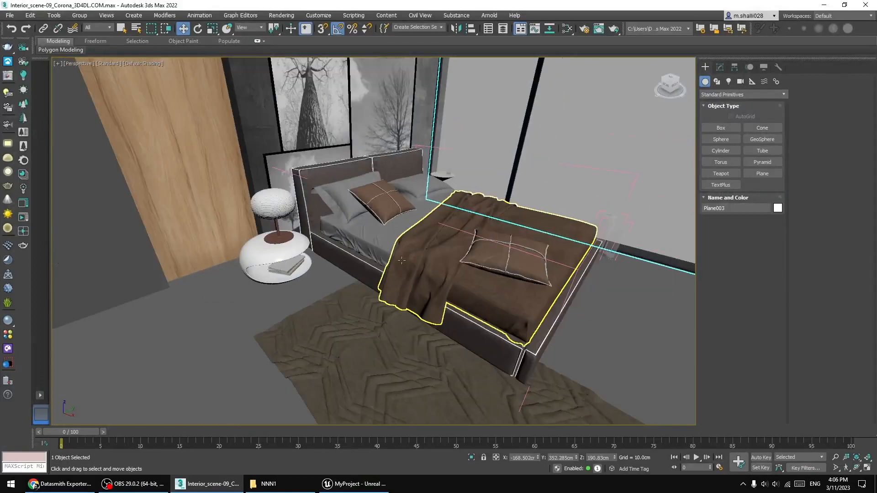
Step: Switch to 3ds Max and examine the whole room from outside, in perspective and in the Top view
middle_click_drag(548, 276, 442, 276, "alt")
scroll(441, 277, "down", 10)
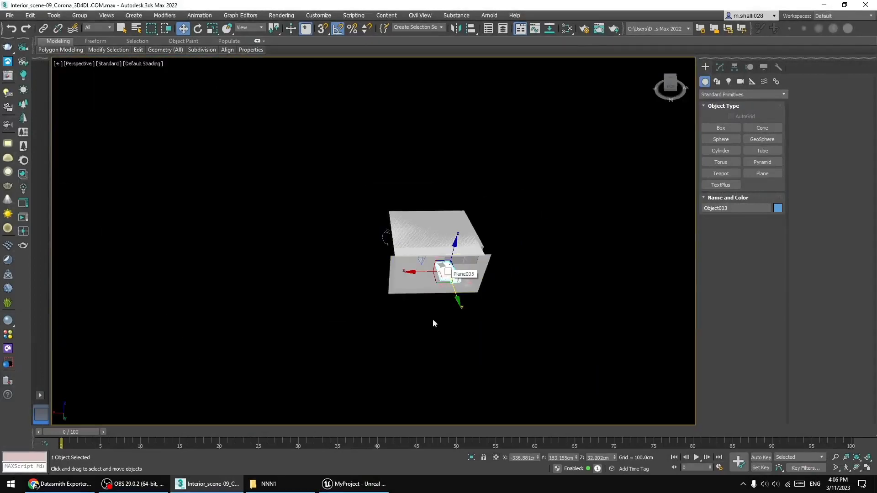
middle_click_drag(433, 320, 394, 334)
left_click(394, 334)
middle_click_drag(399, 292, 425, 286, "alt")
scroll(416, 274, "up", 3)
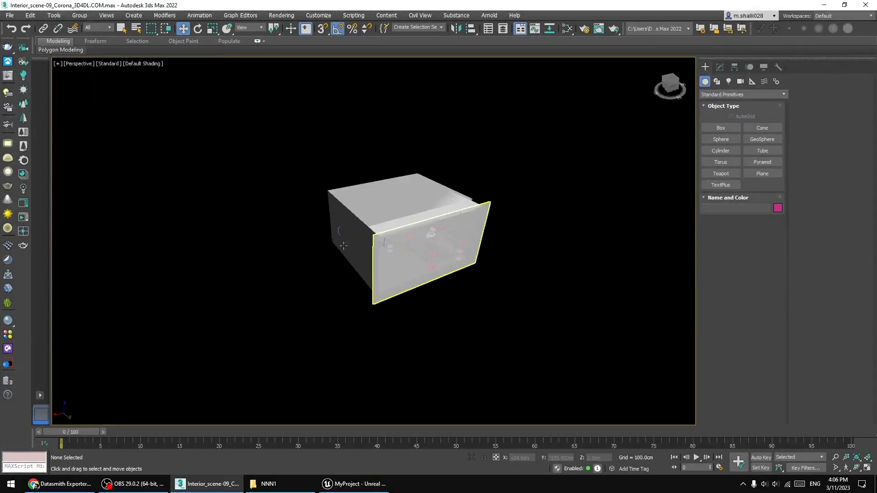
left_click(80, 64)
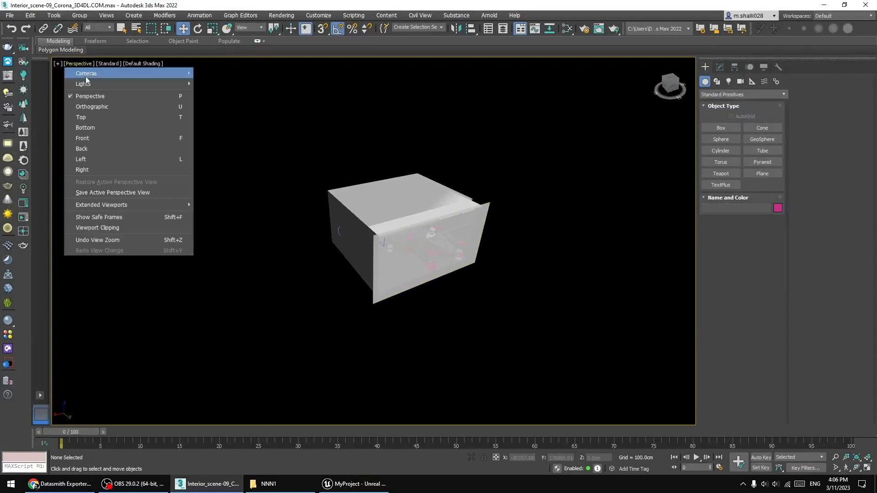
left_click(83, 117)
scroll(453, 263, "down", 10)
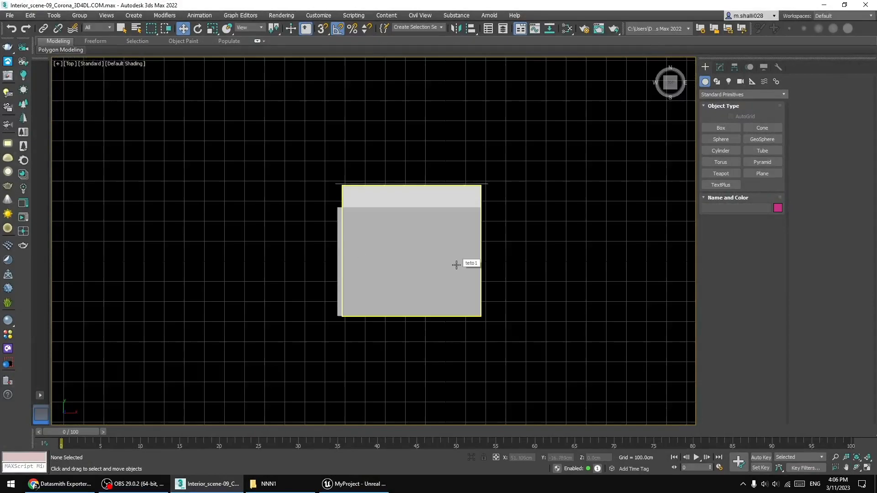
scroll(458, 277, "up", 10)
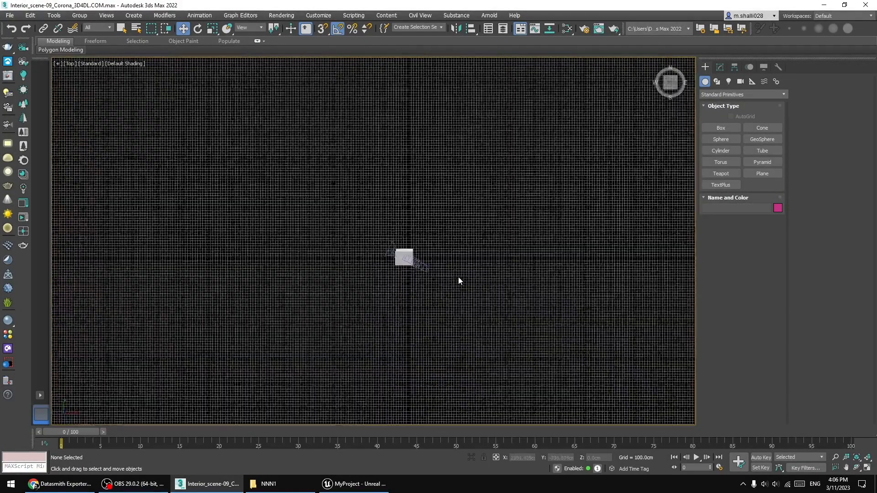
scroll(406, 260, "up", 5)
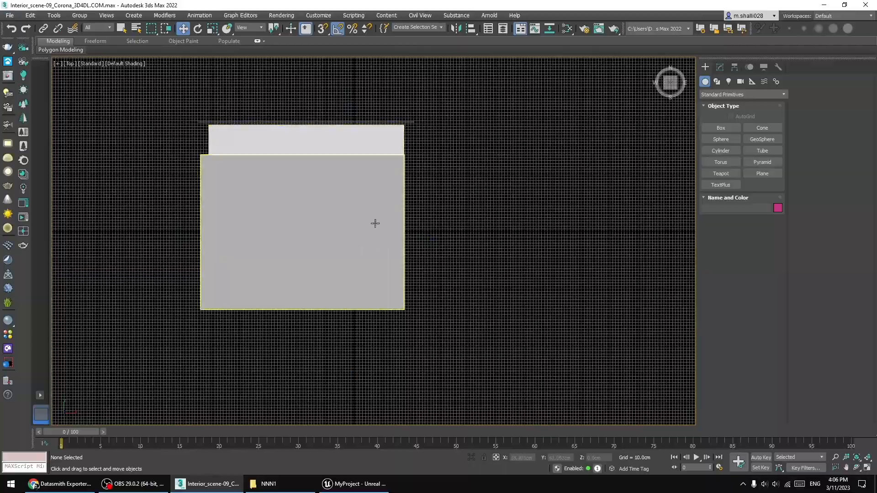
Step: Select the ceiling and wall objects in turn and inspect the room shell and its floor from several angles
left_click(400, 242)
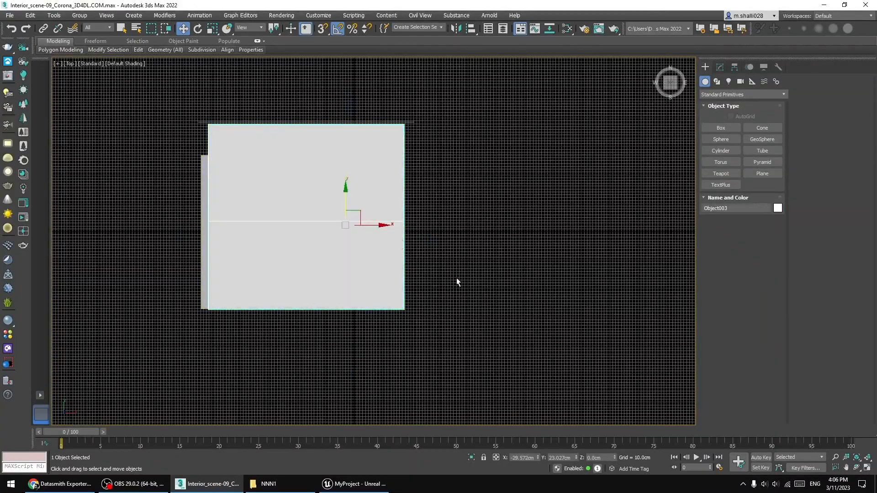
middle_click_drag(456, 277, 425, 177, "alt")
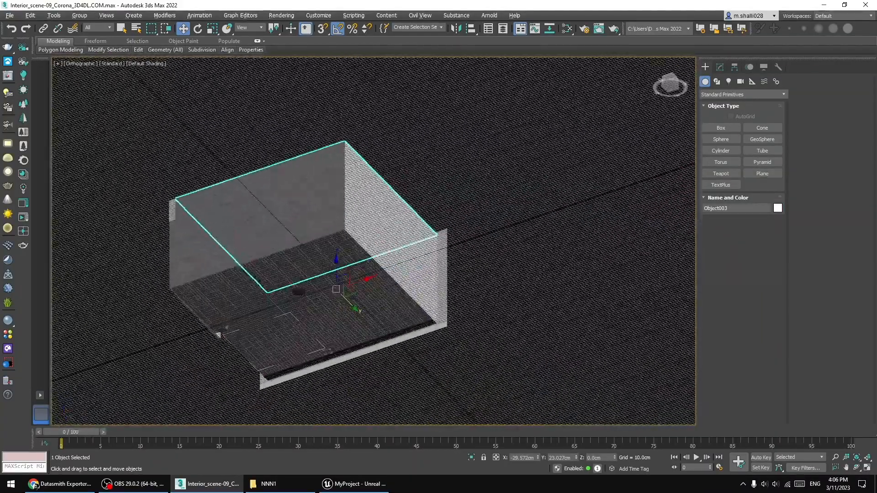
scroll(332, 256, "up", 6)
scroll(259, 321, "down", 4)
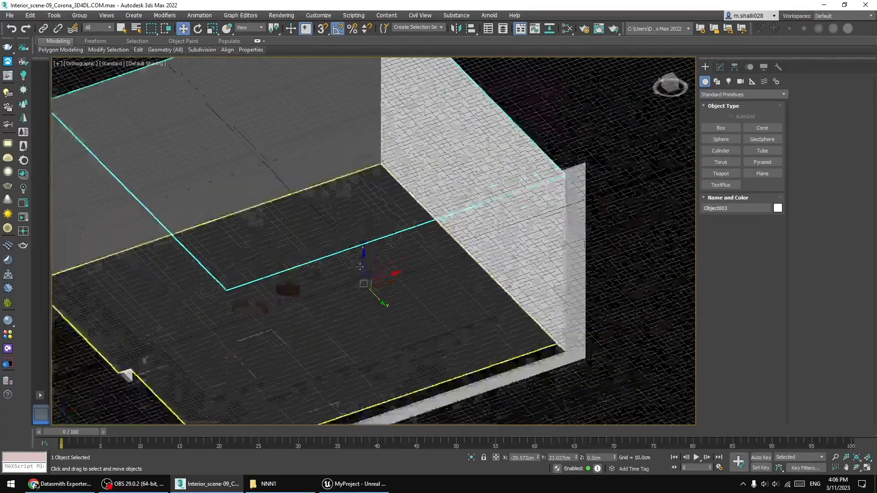
left_click(595, 378)
mouse_move(363, 382)
middle_mouse_down()
mouse_move(492, 327)
mouse_move(474, 280)
mouse_move(319, 163)
middle_mouse_up()
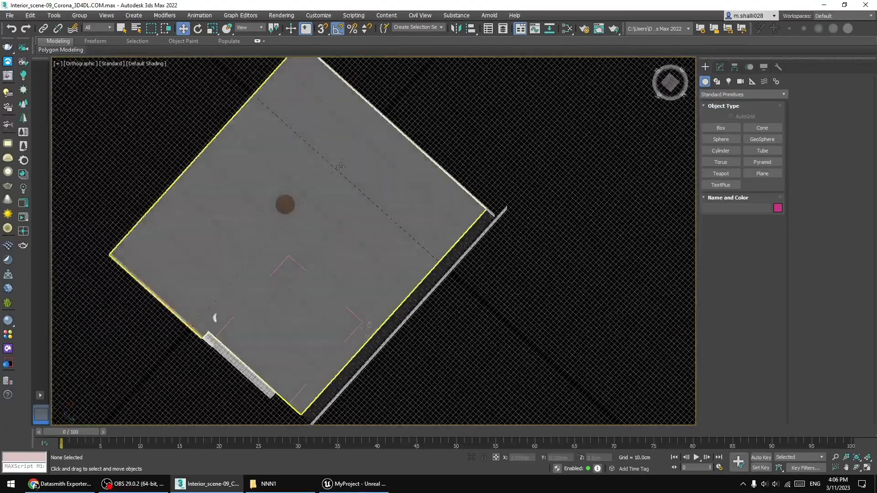
scroll(391, 202, "down", 5)
middle_click_drag(421, 192, 381, 246, "alt")
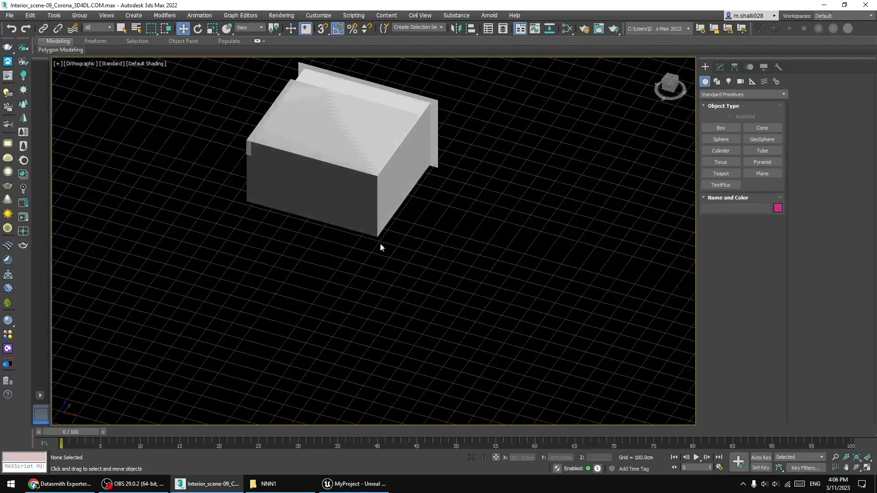
left_click(382, 192)
middle_click_drag(458, 231, 466, 284)
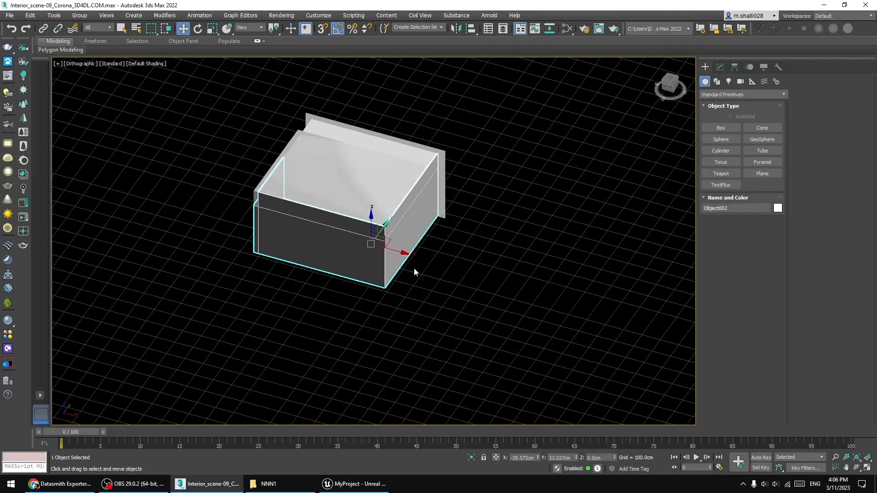
left_click(470, 288)
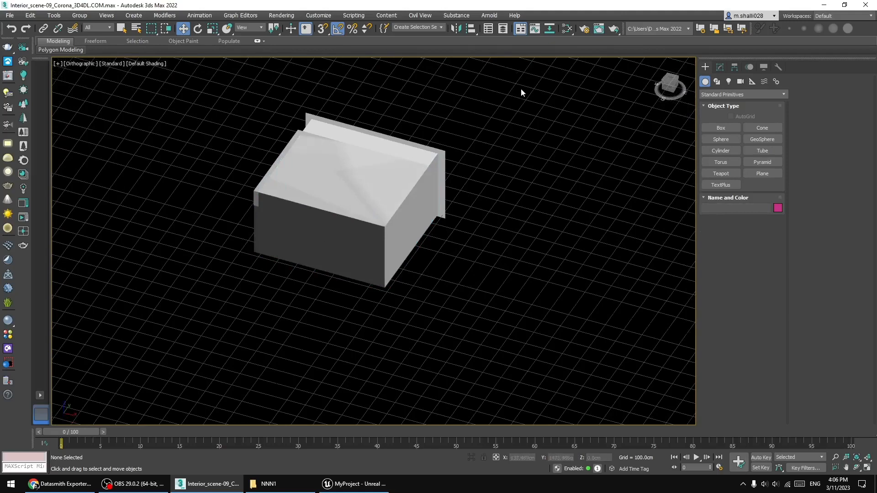
left_click(395, 243)
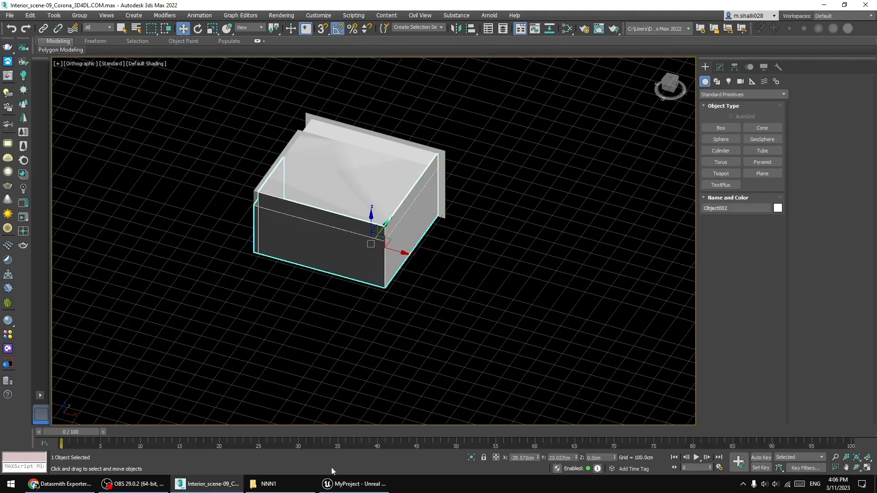
Step: Switch to Unreal Editor and adjust the Floor actor's height so it lies a short distance below the room
left_click(371, 482)
left_click_drag(453, 242, 393, 286, "alt")
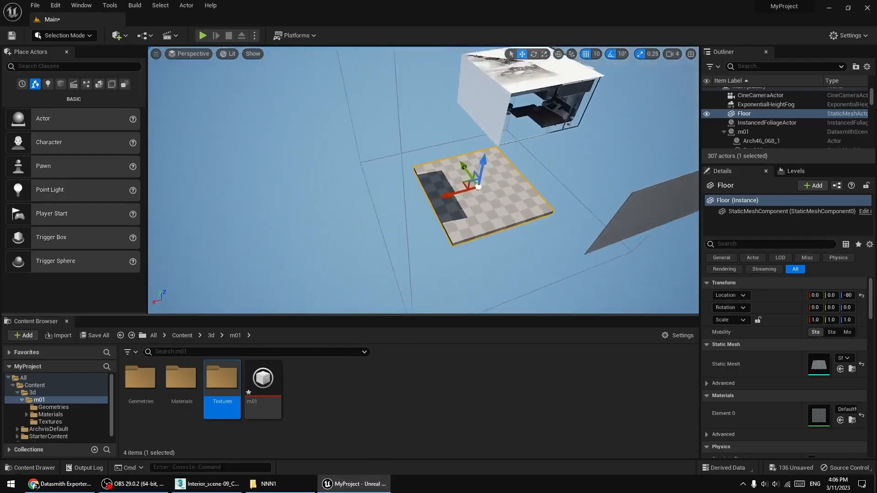
right_click_drag(423, 183, 512, 133)
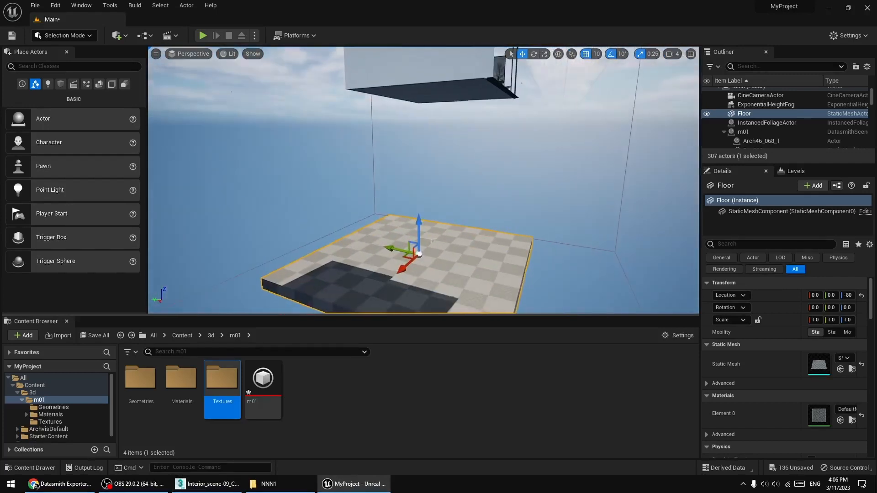
left_click_drag(417, 231, 458, 137)
right_click_drag(459, 136, 480, 155)
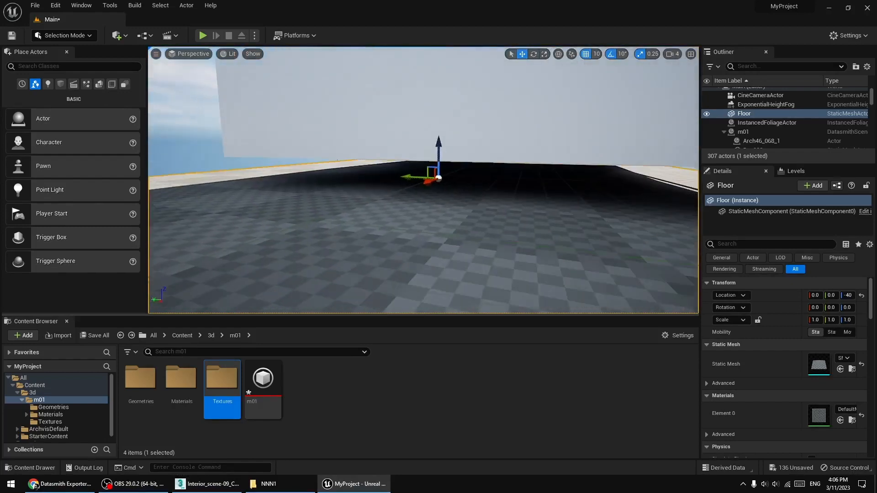
left_click_drag(438, 142, 436, 64)
right_click_drag(417, 141, 418, 120)
key("f")
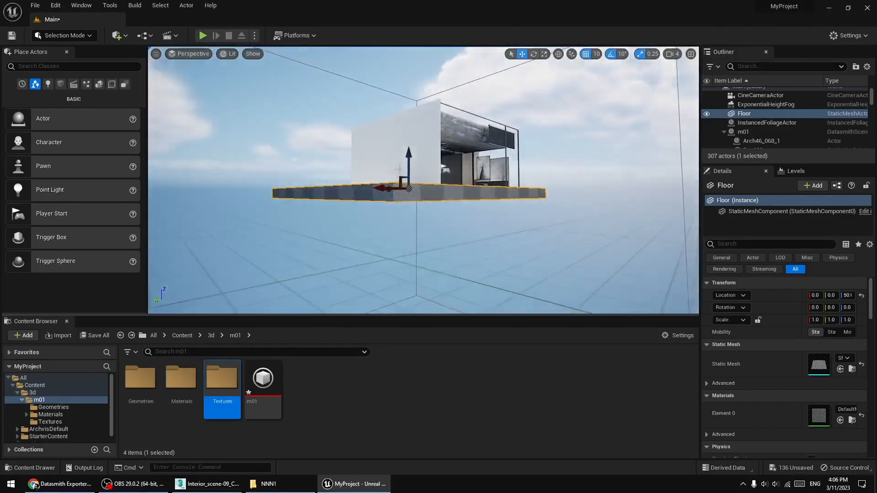
left_click_drag(408, 156, 415, 231)
Step: Inspect the bedroom interior around the bed and walls, then return to an overview of the room, floor and detached panel
right_click_drag(520, 217, 450, 176)
key("w")
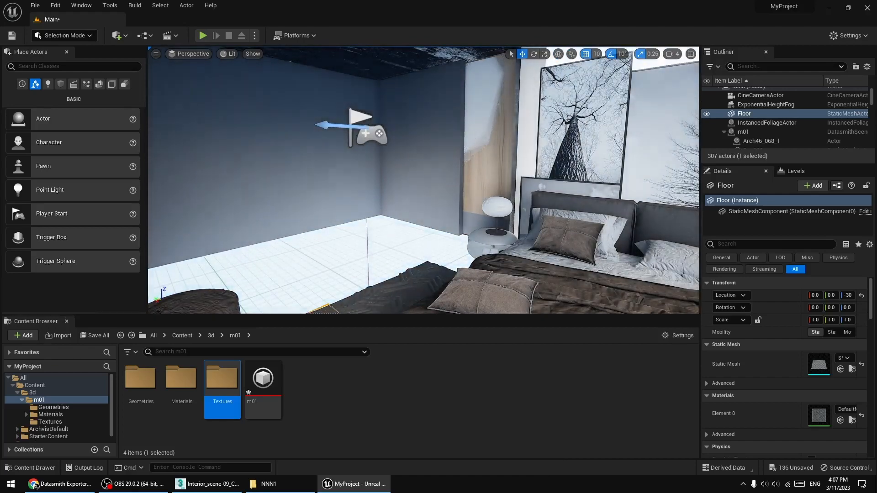
right_click_drag(350, 264, 443, 283)
left_click_drag(457, 182, 352, 183, "alt")
right_click_drag(352, 183, 429, 269)
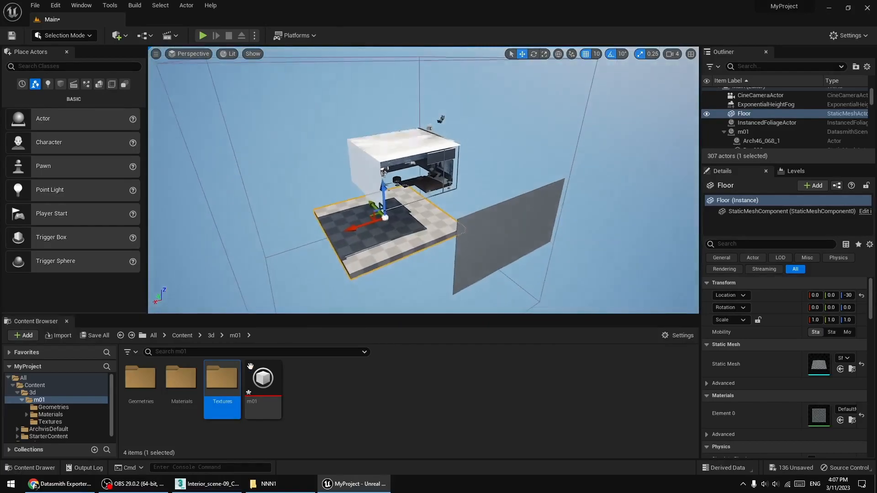
Step: Switch to 3ds Max, inspect wall objects Object002 and wf1 in perspective from several sides, and return to Unreal Editor
left_click(207, 484)
left_click(436, 245)
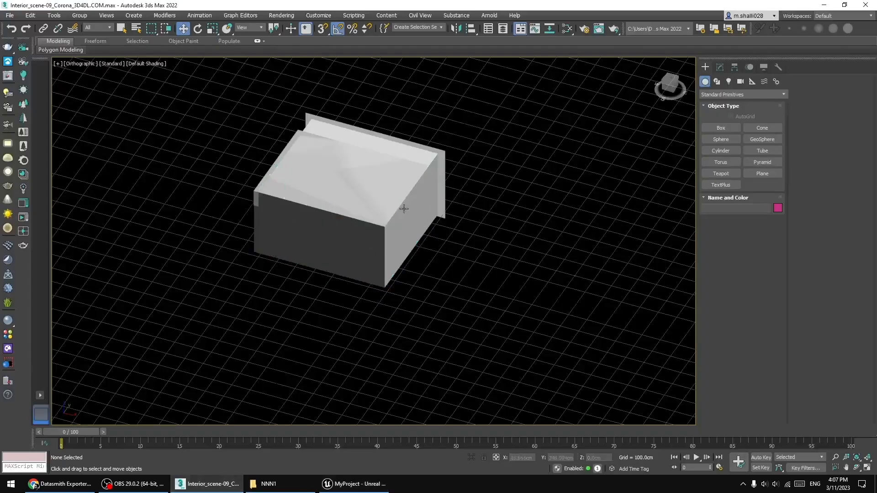
left_click(403, 209)
key("p")
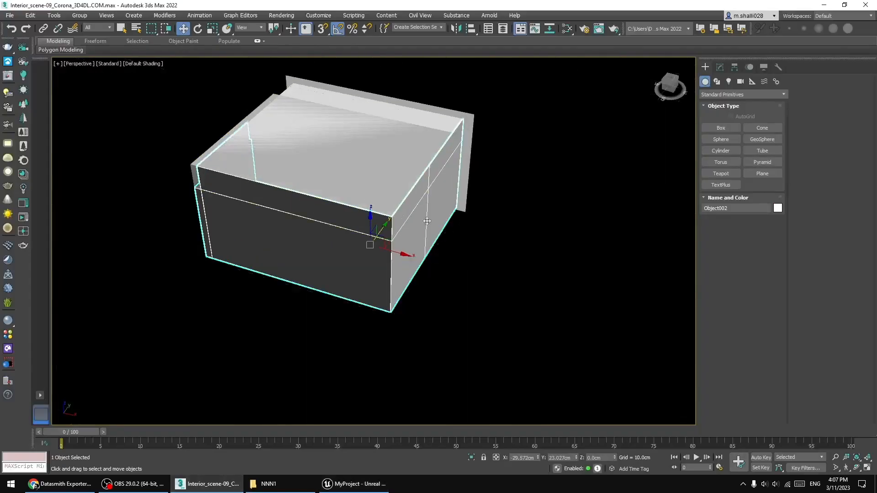
middle_click_drag(427, 221, 354, 182, "alt")
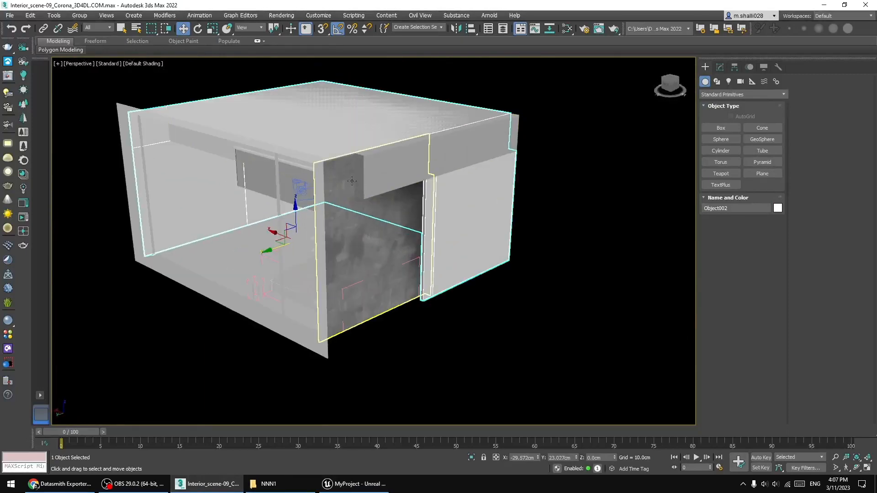
left_click(352, 182)
scroll(364, 221, "up", 3)
middle_click_drag(364, 220, 407, 228, "alt")
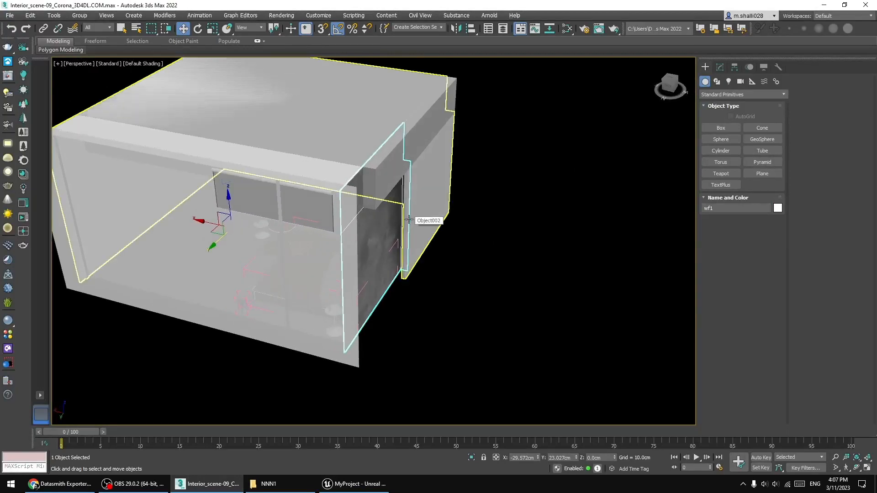
left_click(364, 492)
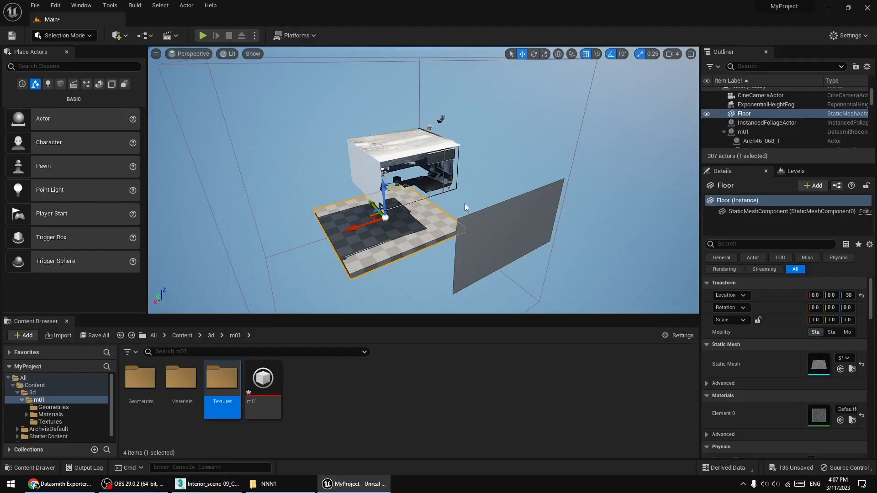
Step: Try rotating the room's wall wf1 about its vertical axis, and undo the rotation
key("w")
right_click_drag(465, 207, 297, 199)
key("w")
key("s")
left_click(388, 166)
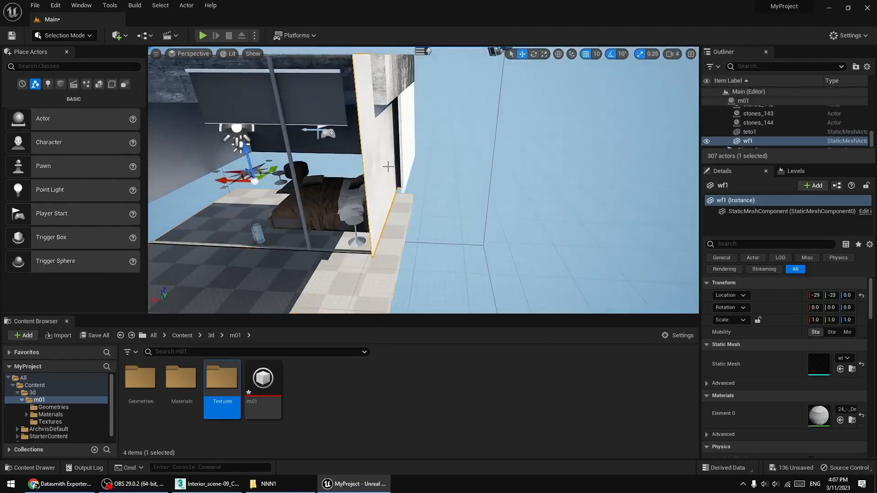
key("e")
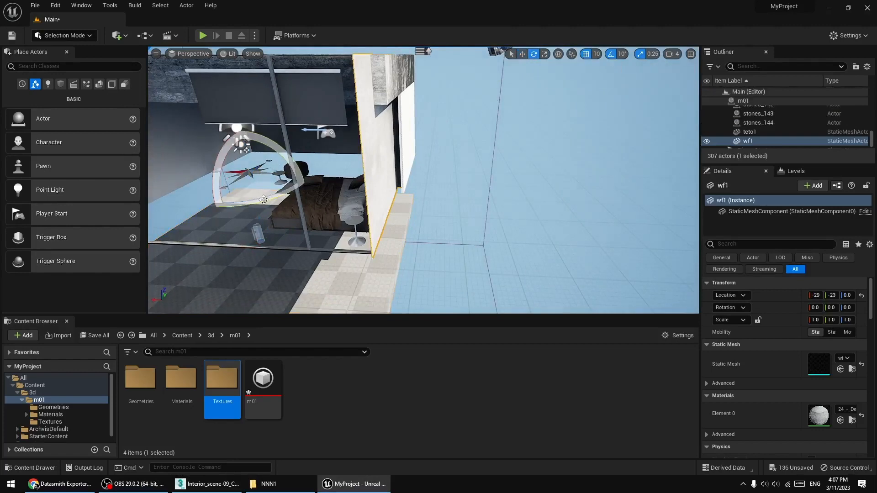
left_click_drag(264, 199, 236, 174)
right_click_drag(242, 175, 217, 189)
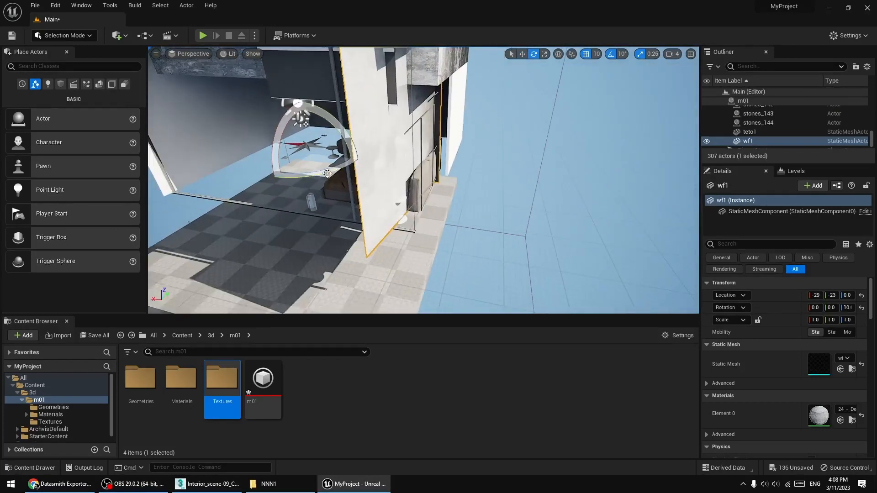
mouse_move(328, 173)
left_mouse_down()
mouse_move(274, 181)
mouse_move(337, 175)
left_mouse_up()
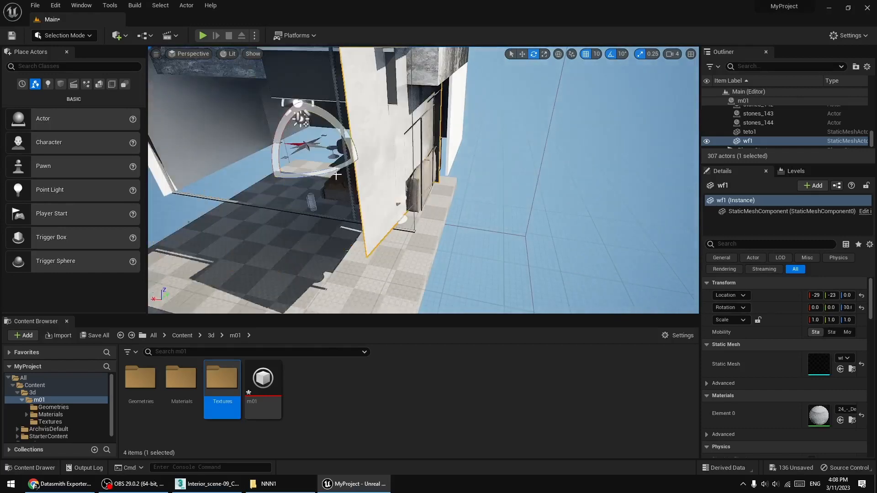
key("ctrl+z")
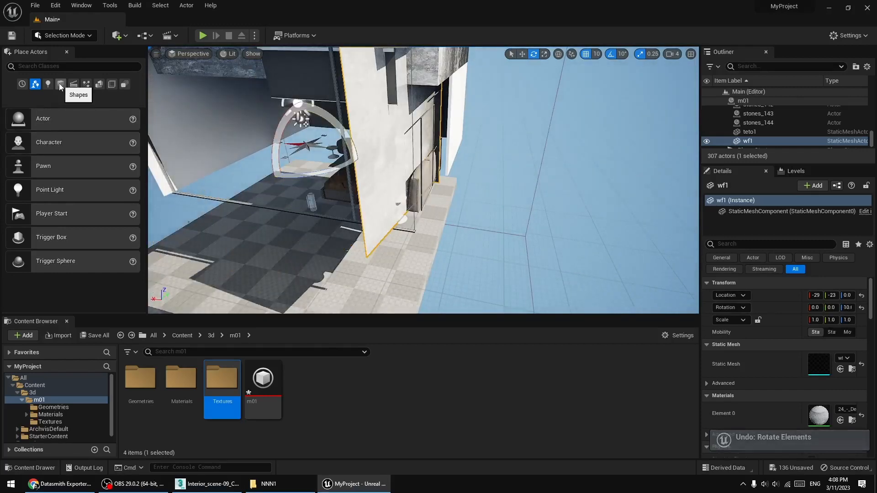
key("ctrl+z")
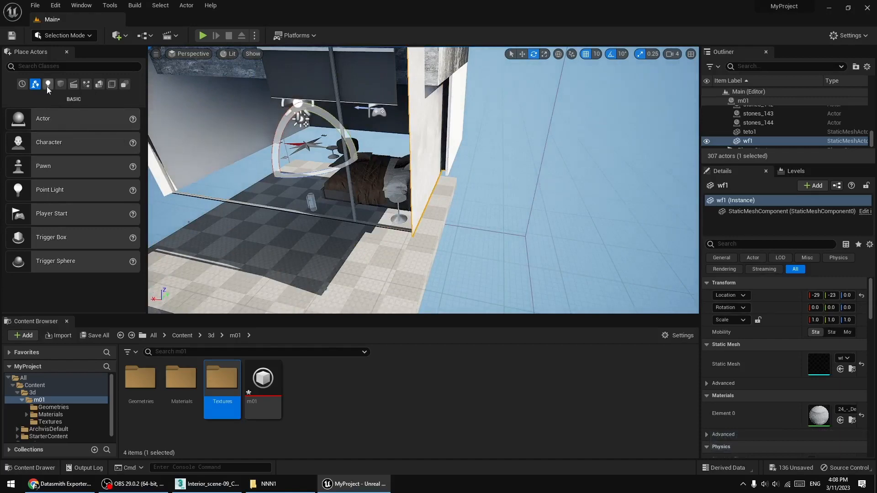
Step: Place a cube on the floor beside wall wf1 and stretch it vertically to a Z scale of about 10
left_click(60, 85)
left_click_drag(46, 131, 391, 259)
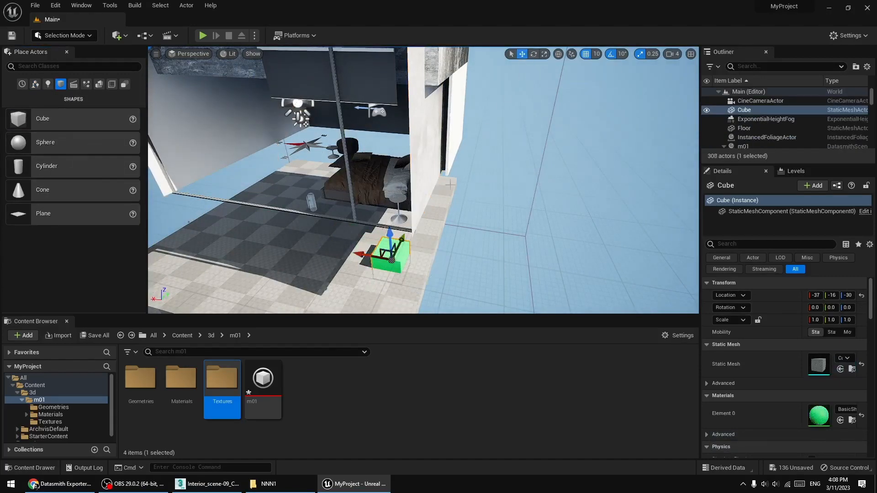
left_click(534, 53)
key("r")
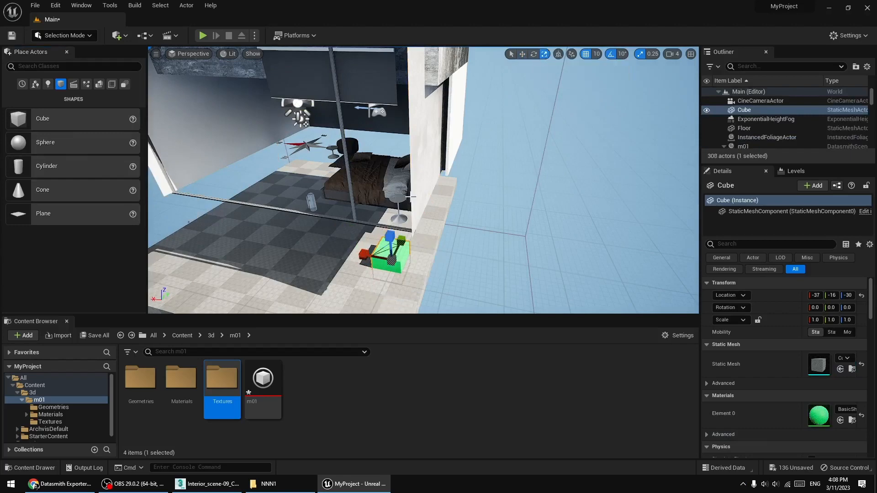
left_click_drag(389, 236, 389, 185)
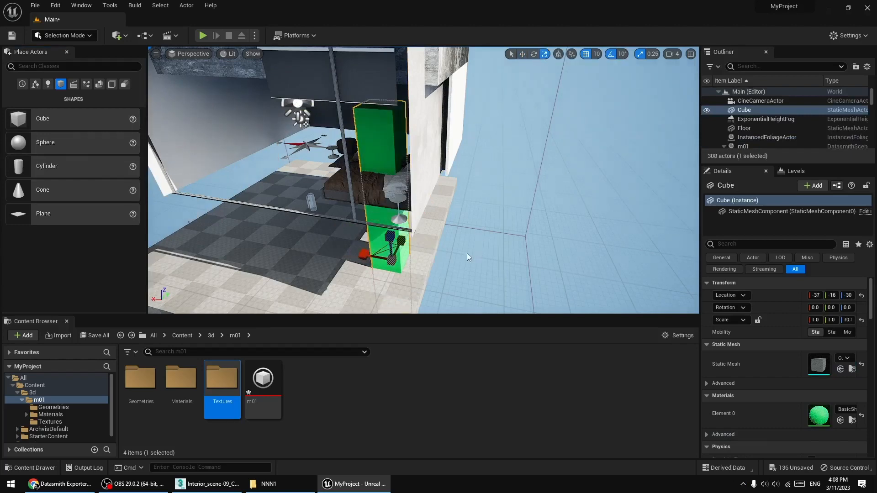
left_click_drag(469, 258, 612, 212, "alt")
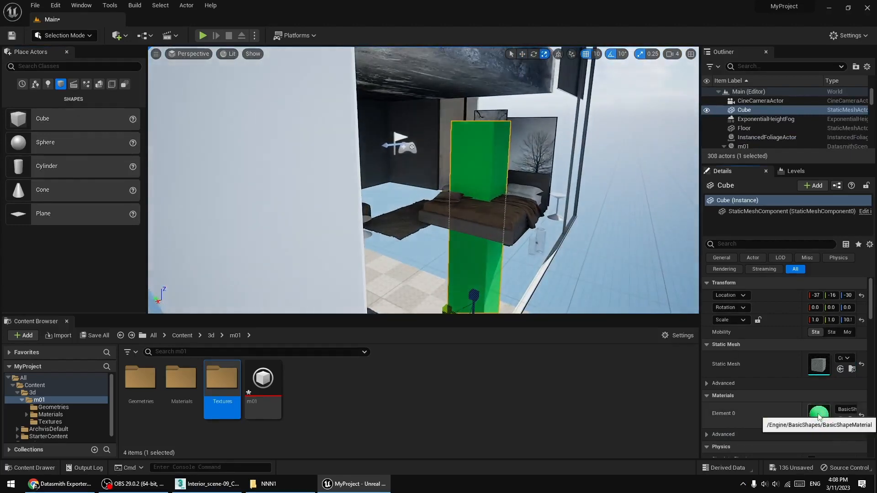
Step: Set the Color parameter of the cube's BasicShapeMaterial to white and close the material
double_click(819, 413)
left_click(362, 131)
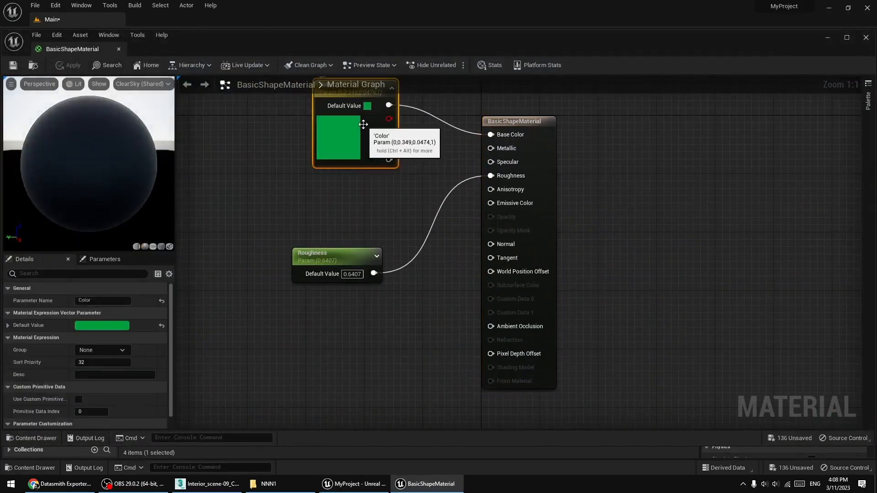
left_click(367, 106)
left_click_drag(483, 192, 508, 171)
left_click(500, 338)
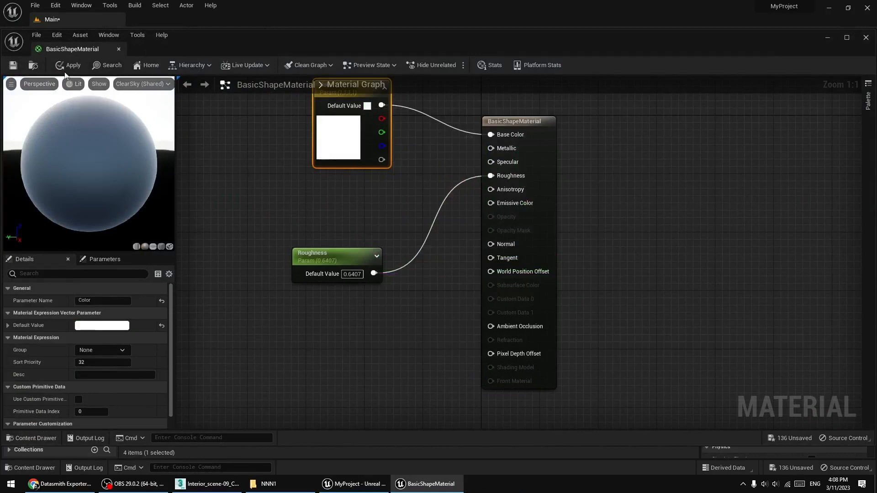
left_click(119, 49)
Step: Widen the cube to a Y scale of 4.0 and move it outward against the room's side as a thick wall
right_click_drag(463, 272, 476, 297)
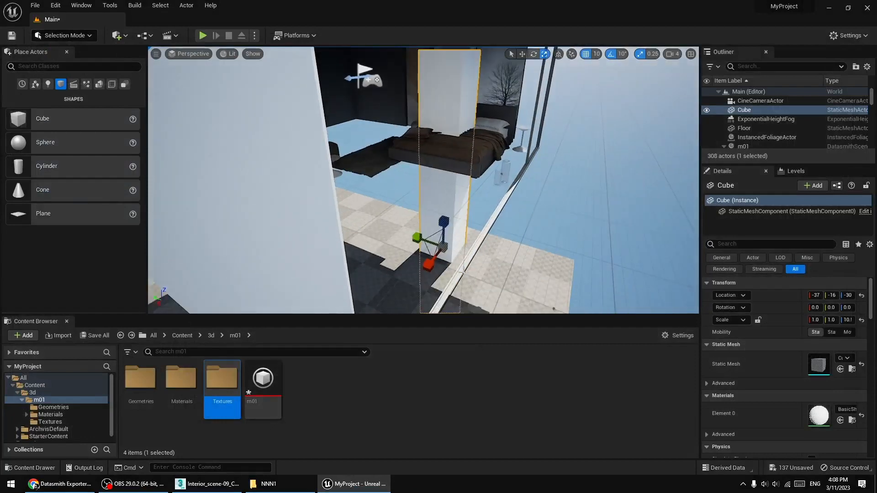
left_click_drag(419, 238, 639, 127)
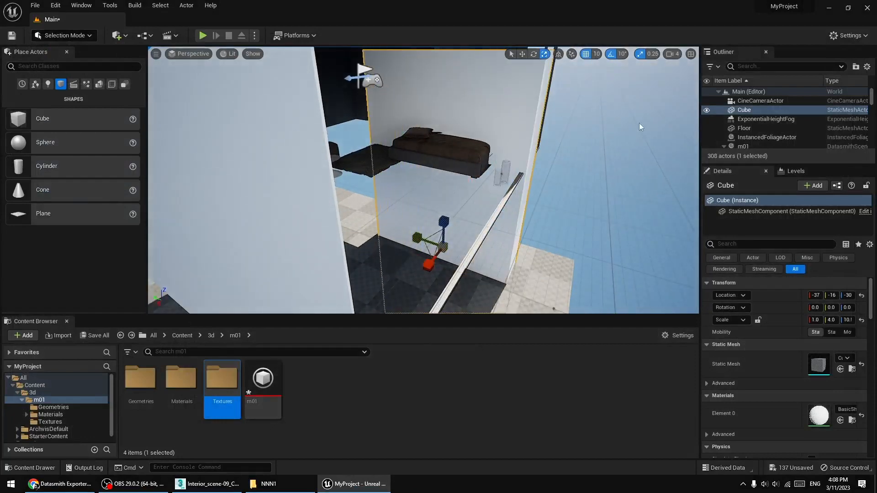
left_click(523, 54)
right_click_drag(484, 205, 485, 205)
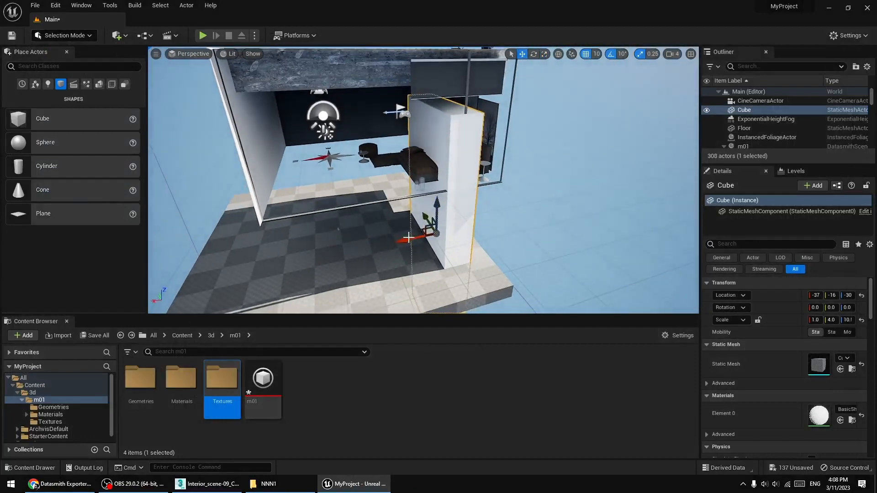
left_click_drag(408, 238, 465, 224)
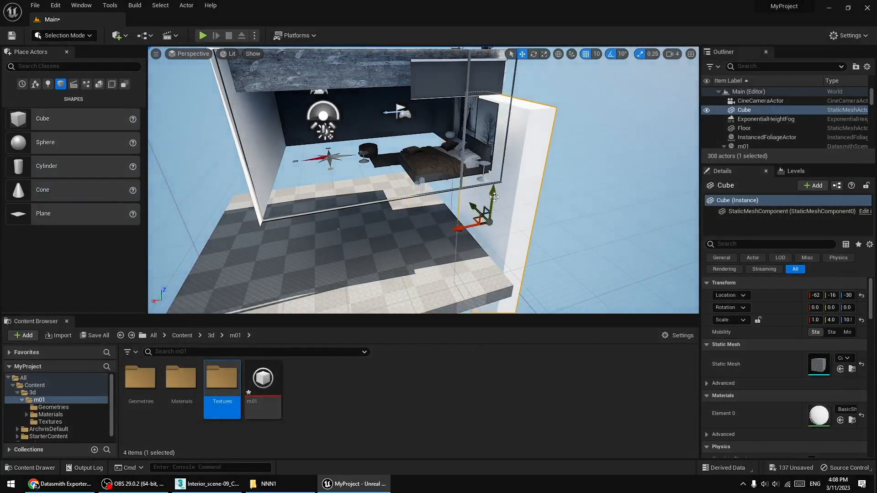
left_click_drag(494, 197, 499, 142)
right_click_drag(499, 141, 486, 136)
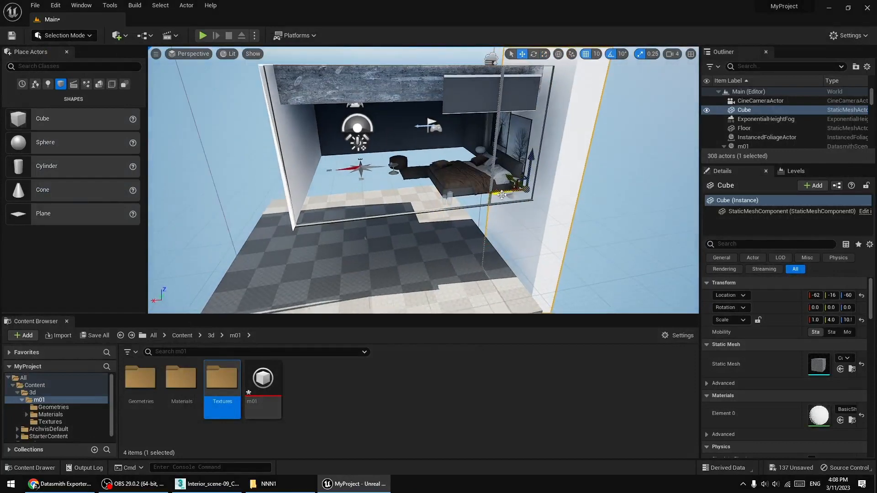
left_click_drag(502, 195, 489, 193)
key("w")
mouse_move(489, 192)
right_mouse_down()
mouse_move(516, 180)
mouse_move(493, 203)
right_mouse_up()
key("s")
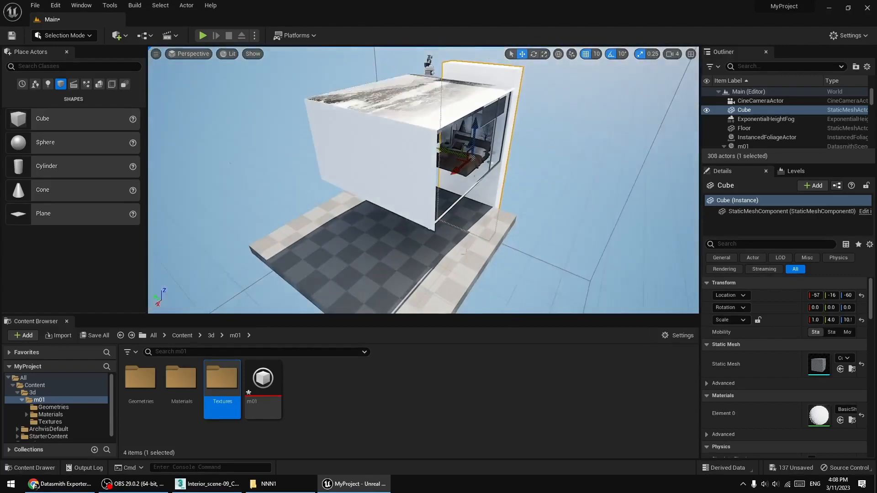
Step: Raise the Floor actor to the room's base and lower it back to a short distance below the room
left_click(393, 229)
left_click_drag(390, 200, 392, 144)
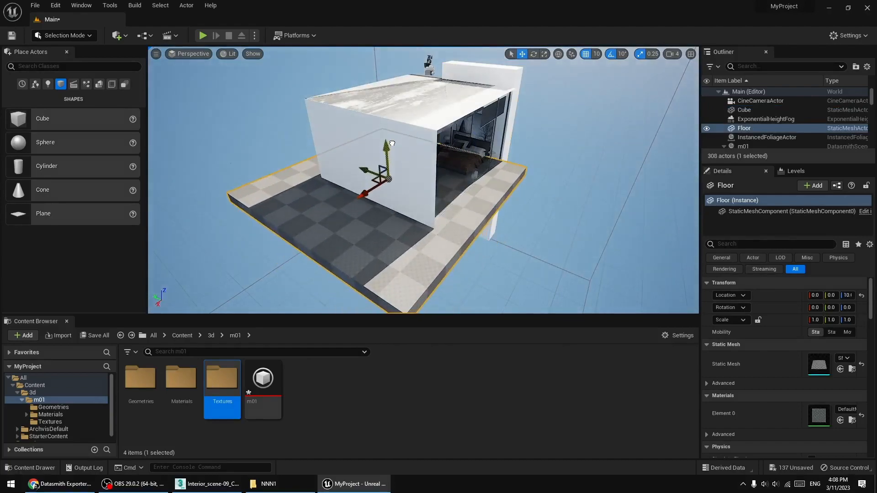
key("w")
right_click_drag(490, 194, 409, 152)
key("s")
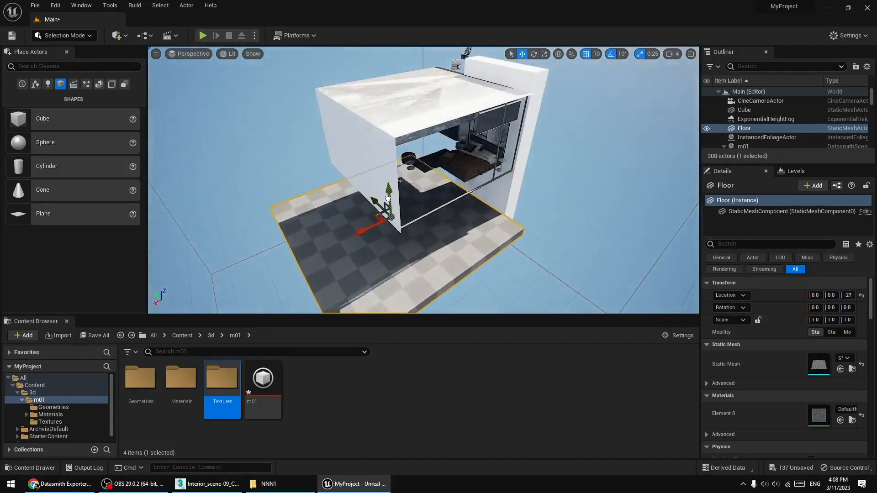
Step: Delete the white cube standing beside the room
left_click(530, 71)
key("Delete")
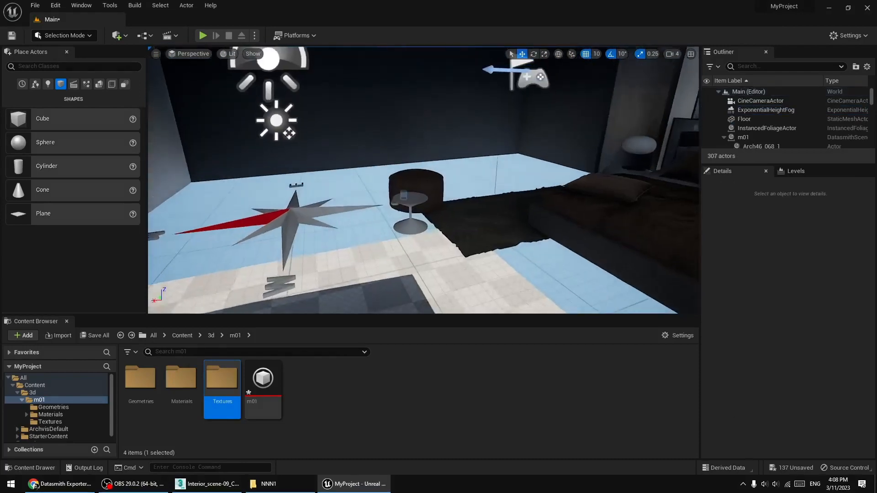
Step: Select the pouf Object010 and inspect its shape and fabric material up close from several angles
left_click(437, 191)
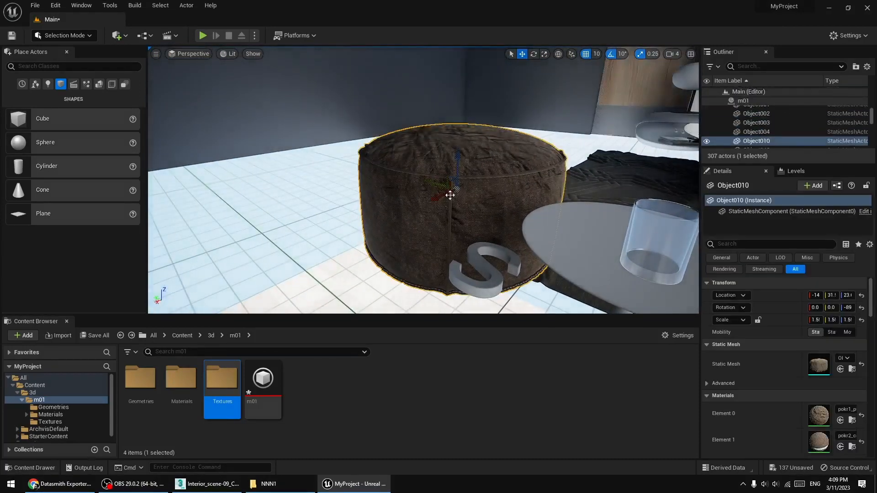
right_click_drag(436, 191, 434, 278)
mouse_move(372, 148)
right_mouse_down()
mouse_move(361, 196)
mouse_move(373, 148)
right_mouse_up()
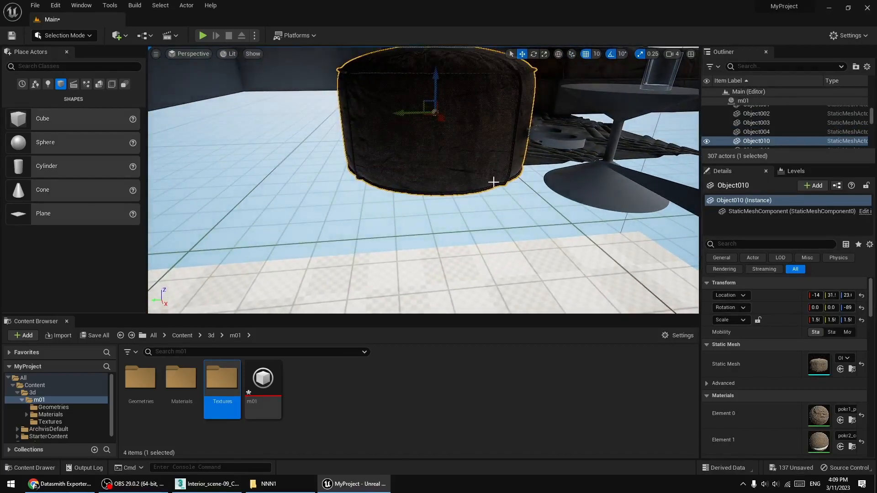
right_click_drag(446, 182, 461, 147)
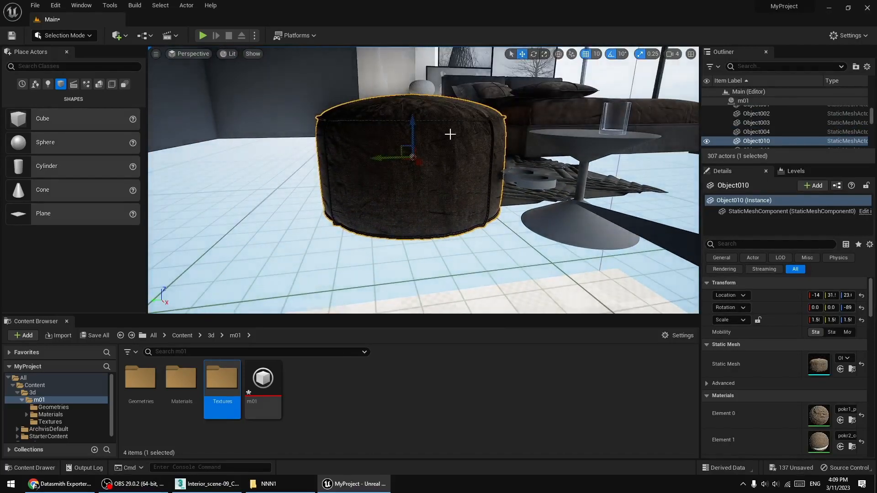
mouse_move(464, 217)
right_mouse_down()
mouse_move(462, 238)
mouse_move(480, 231)
mouse_move(436, 222)
mouse_move(466, 222)
mouse_move(448, 247)
mouse_move(510, 235)
right_mouse_up()
key("s")
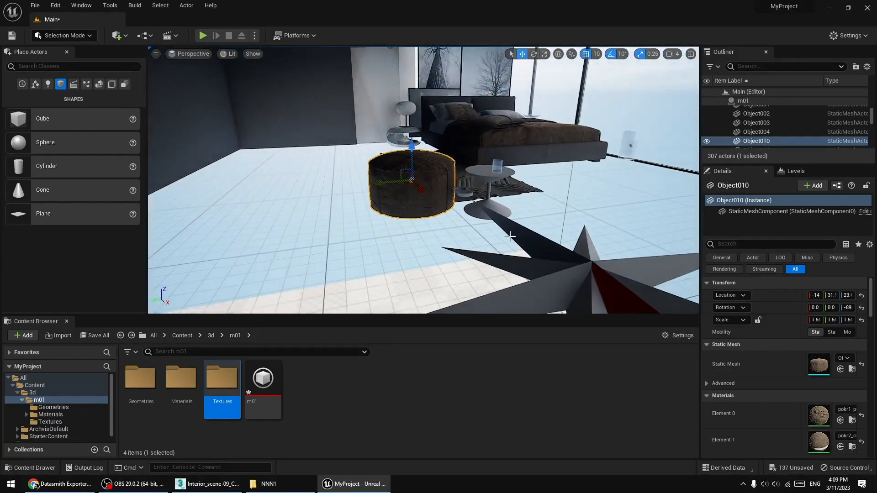
key("w")
right_click_drag(463, 232, 399, 222)
key("s")
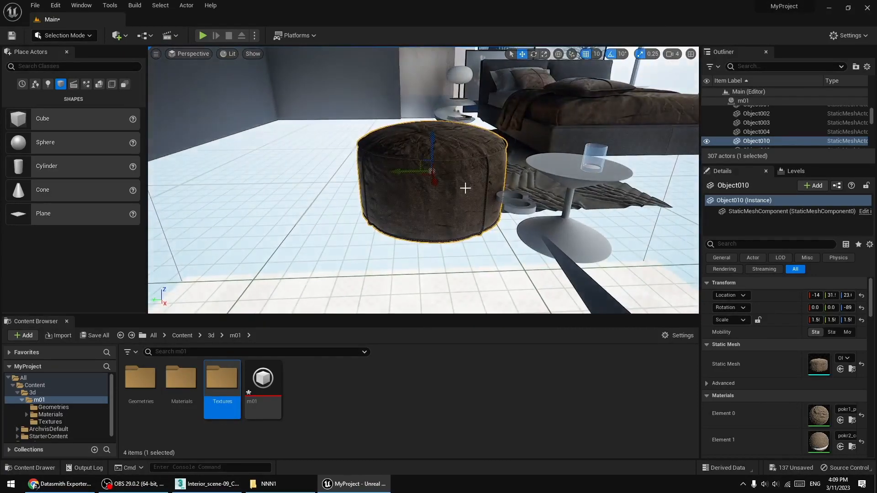
Step: Examine the pouf, rug, side table and bed together from above and from further back in the room
right_click_drag(472, 192, 314, 249)
key("s")
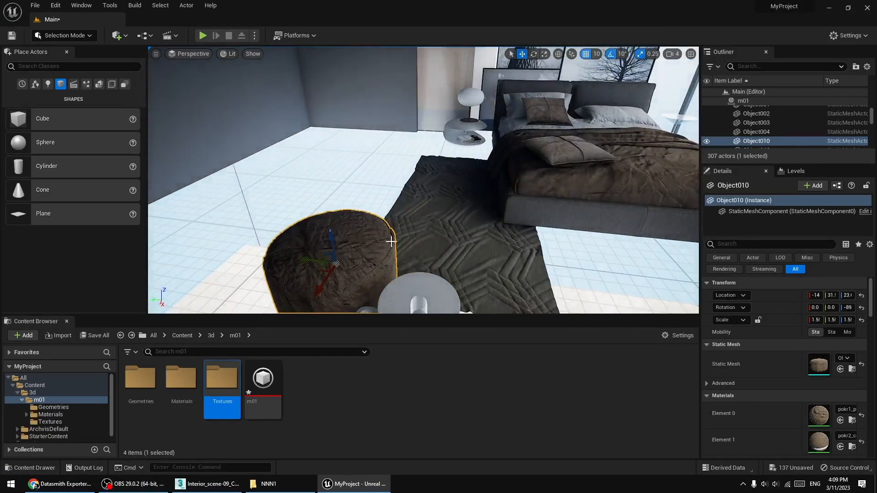
key("w")
right_click_drag(392, 242, 343, 257)
key("s")
key("d")
key("s")
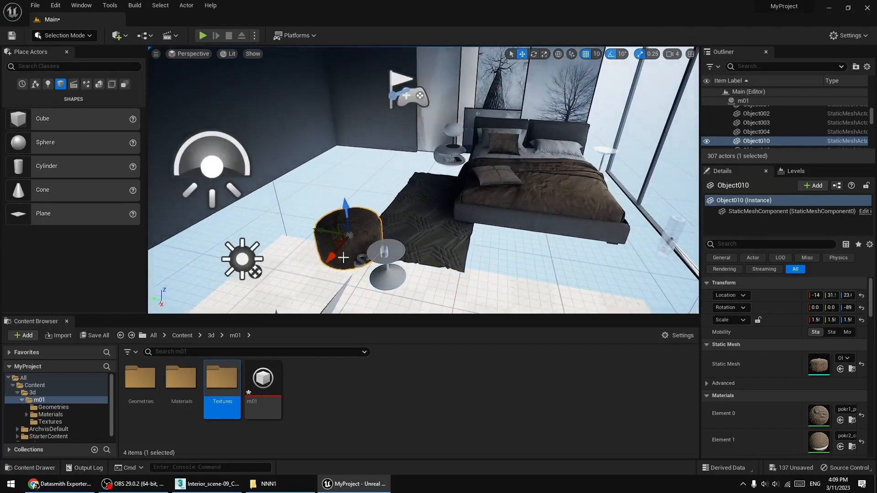
mouse_move(488, 217)
right_mouse_down()
mouse_move(514, 210)
mouse_move(520, 171)
mouse_move(532, 165)
mouse_move(569, 180)
mouse_move(501, 228)
mouse_move(489, 226)
right_mouse_up()
key("w")
key("s")
Step: Switch to 3ds Max and add a Shell modifier to the selected wall wf1
left_click(210, 485)
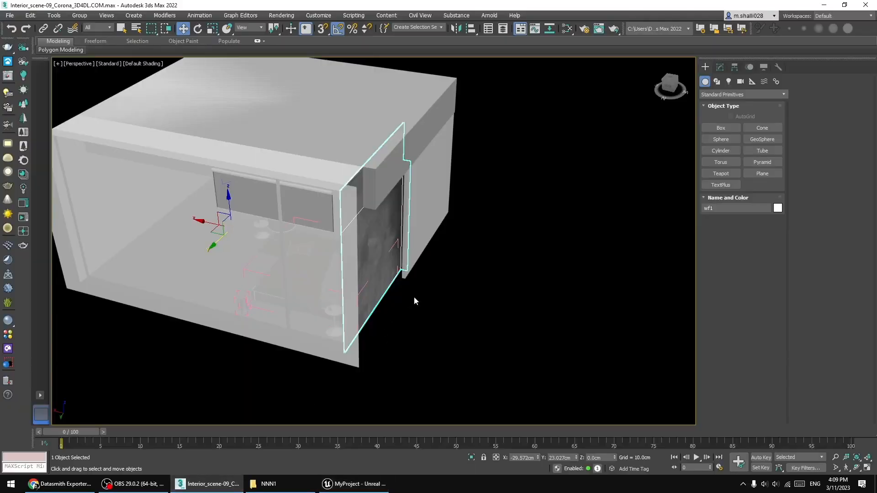
middle_click_drag(452, 297, 393, 283, "alt")
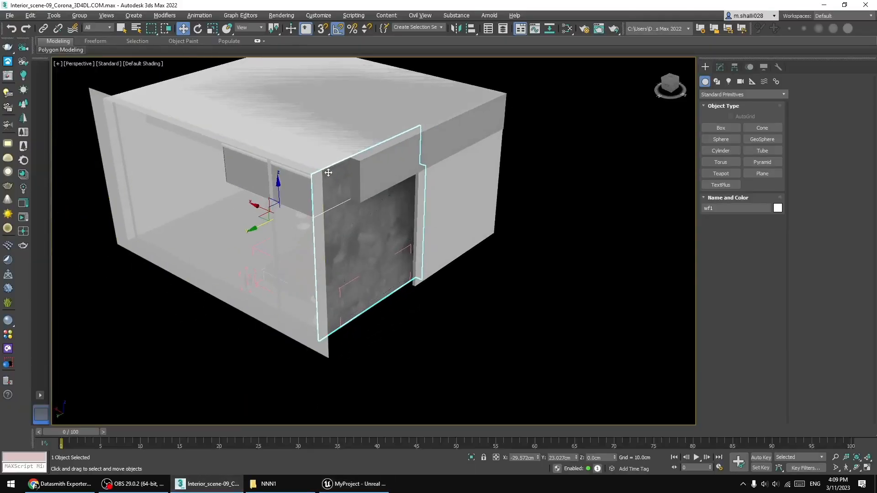
middle_click_drag(332, 193, 387, 222, "alt")
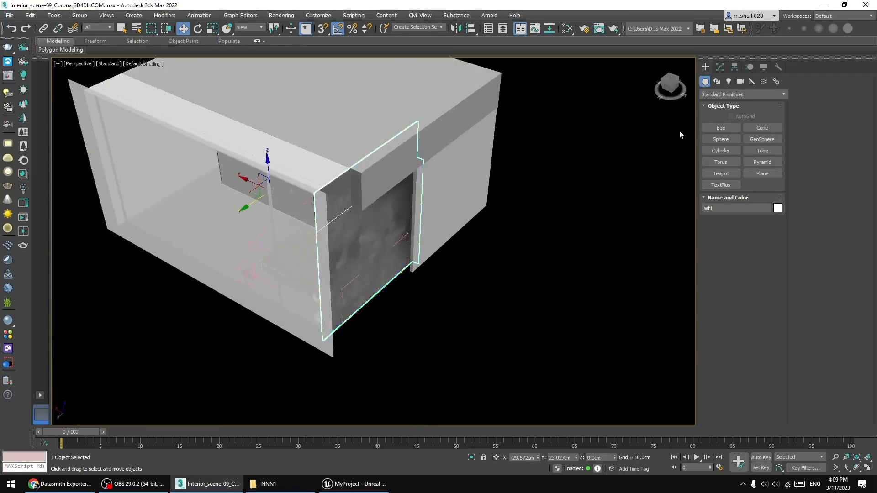
middle_click_drag(524, 198, 513, 235, "alt")
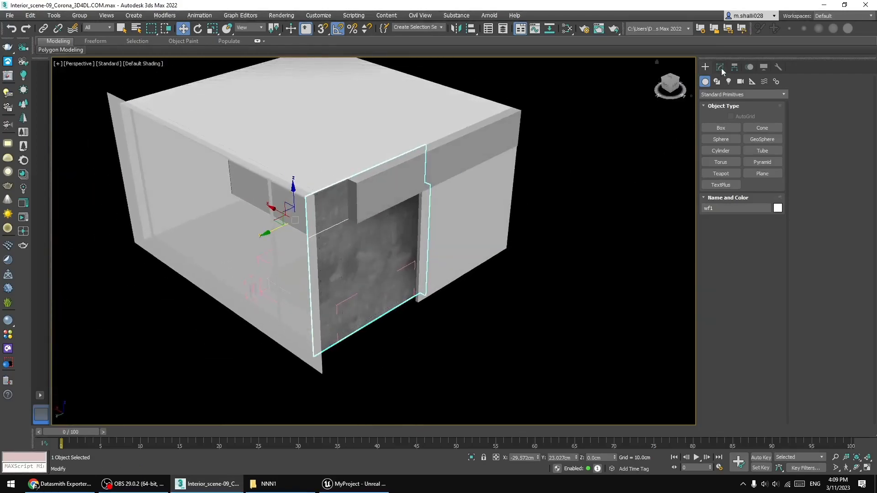
left_click(720, 67)
left_click(733, 93)
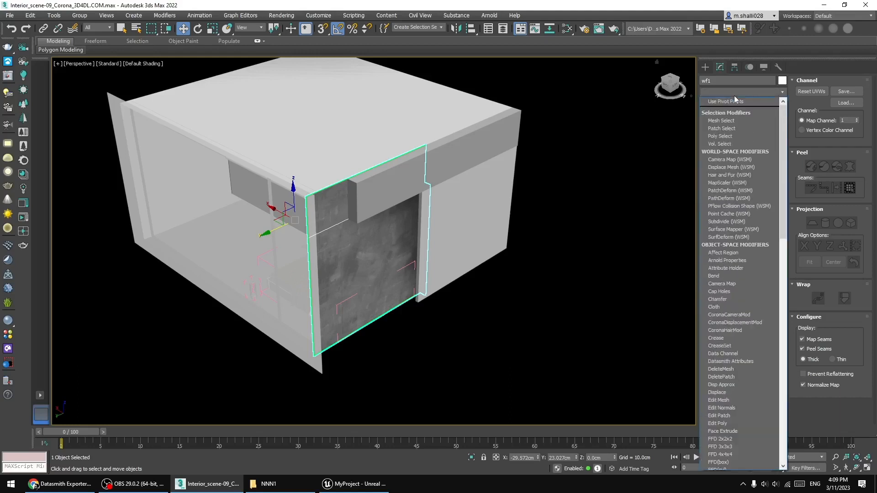
type("sh")
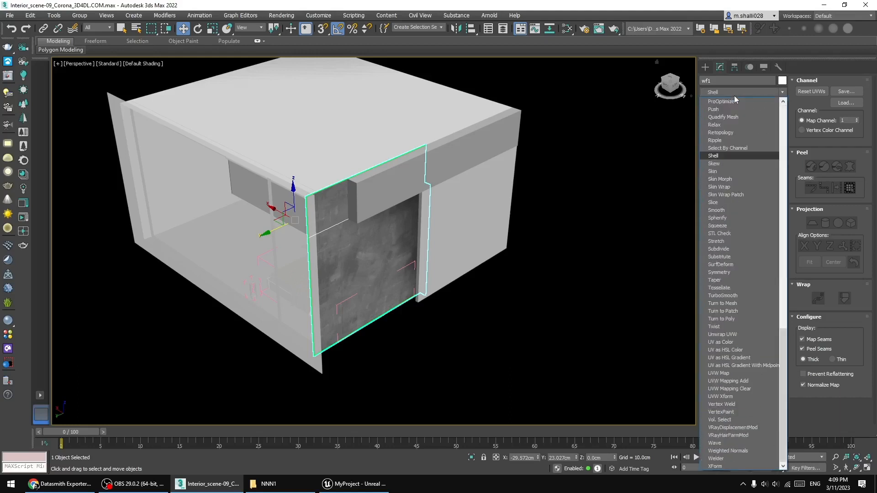
left_click(720, 157)
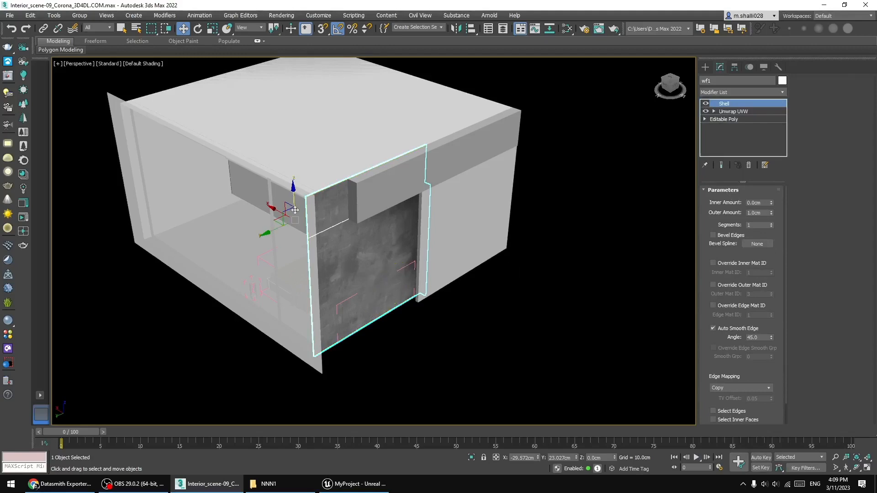
Step: Inspect the shelled wall's thickness up close at its corners, select the front plane Plane005, and look at the bed inside the room
scroll(295, 210, "up", 10)
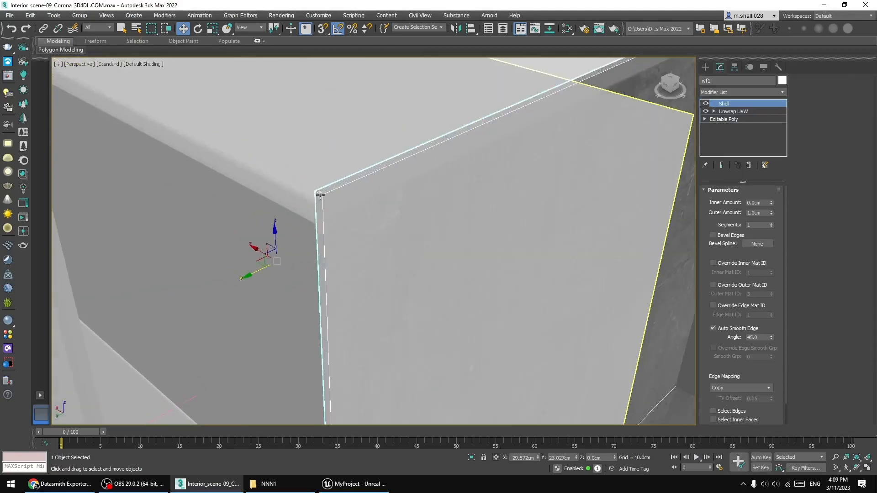
scroll(364, 209, "down", 8)
middle_click_drag(366, 209, 455, 198, "alt")
scroll(361, 266, "up", 5)
scroll(411, 262, "up", 4)
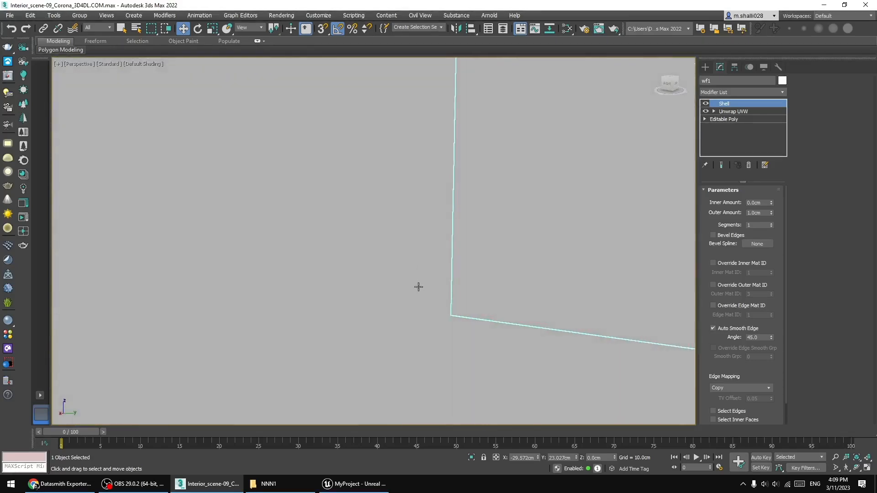
scroll(419, 286, "down", 6)
left_click(584, 276)
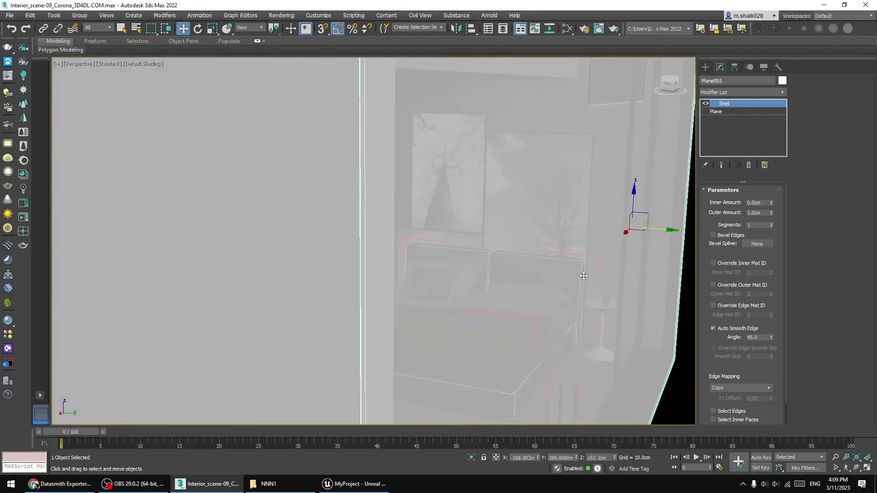
scroll(584, 276, "up", 3)
middle_click_drag(497, 283, 511, 284, "alt")
middle_click_drag(413, 300, 601, 245)
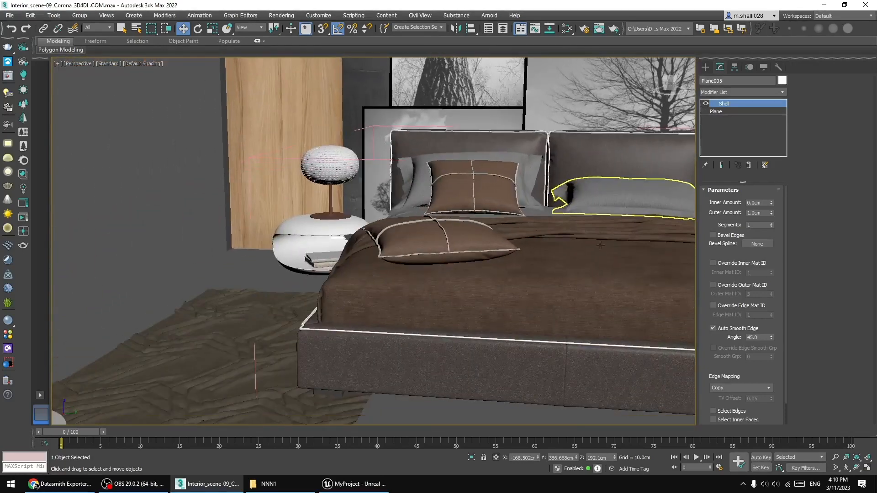
Step: Add a Shell modifier to the room's floor Object004
left_click(696, 256)
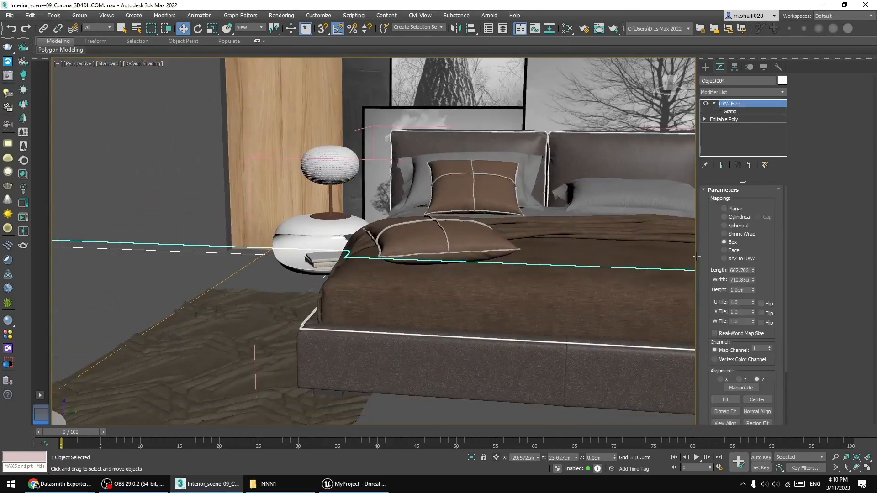
left_click(731, 91)
type("h")
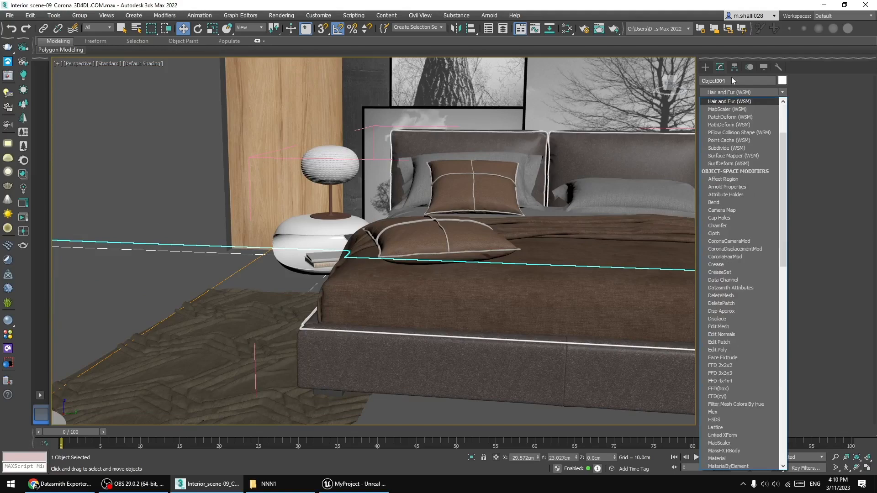
type("sh")
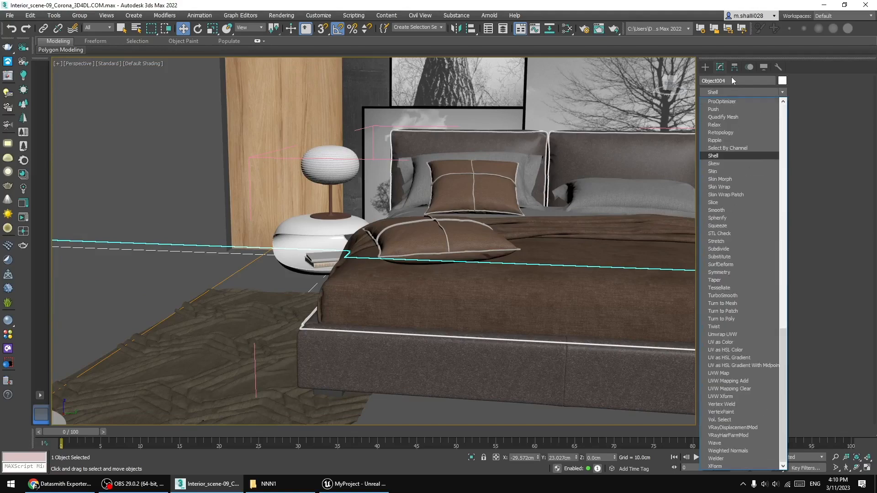
left_click(724, 154)
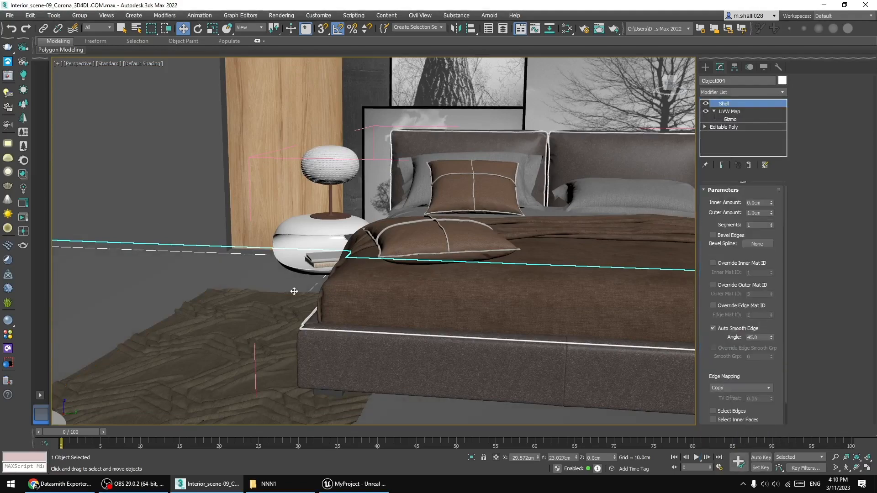
Step: Select the pouf Object010, add a Shell modifier to it and set its outer amount
scroll(450, 239, "down", 1)
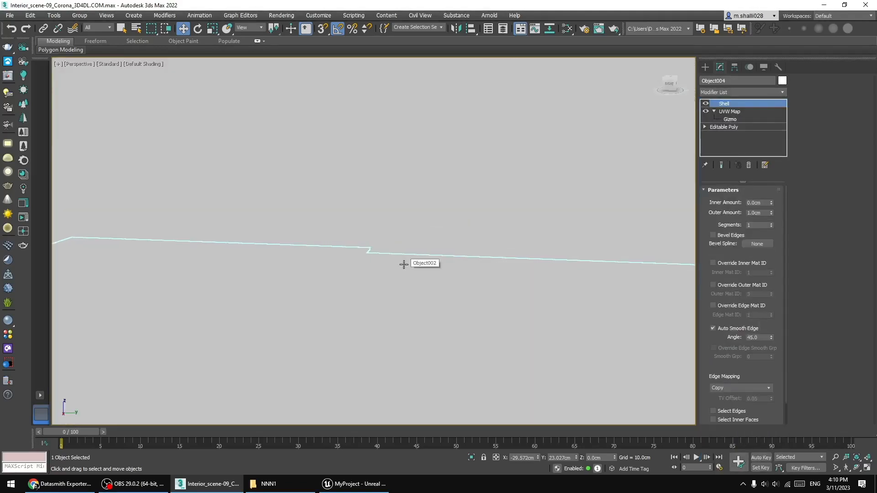
scroll(404, 264, "down", 2)
left_click(119, 307)
middle_click_drag(114, 319, 291, 317)
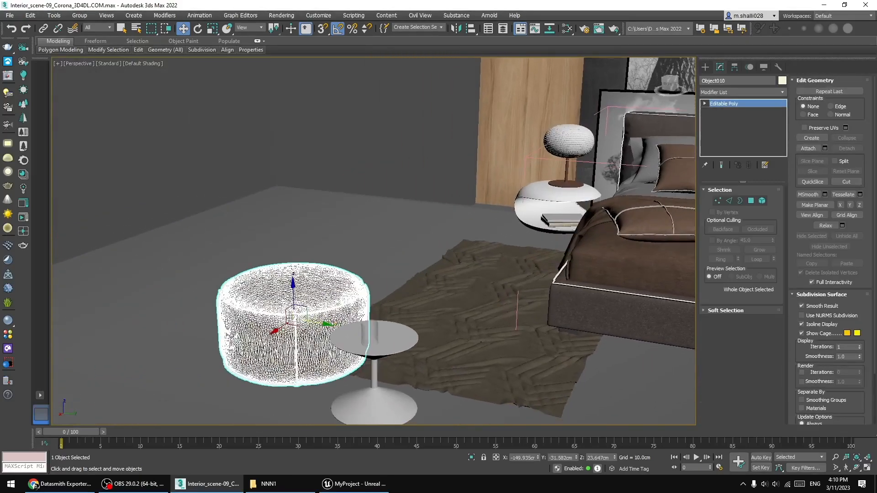
left_click(730, 92)
type("sh")
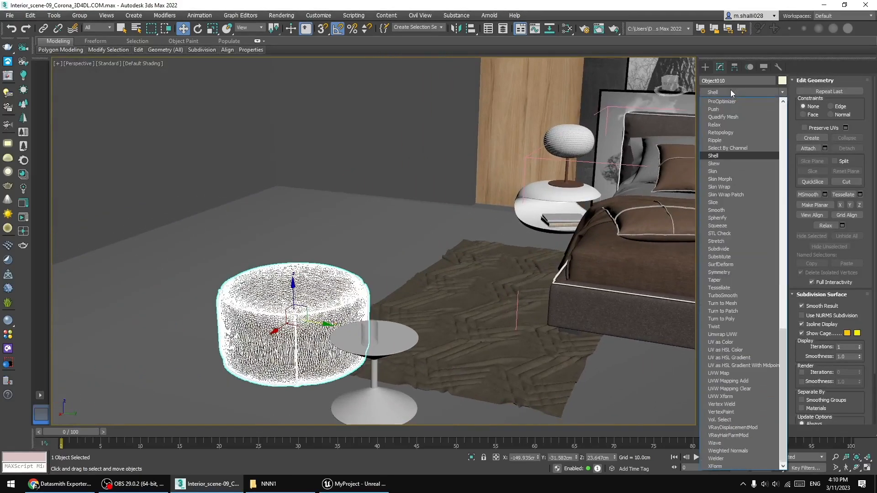
left_click(720, 155)
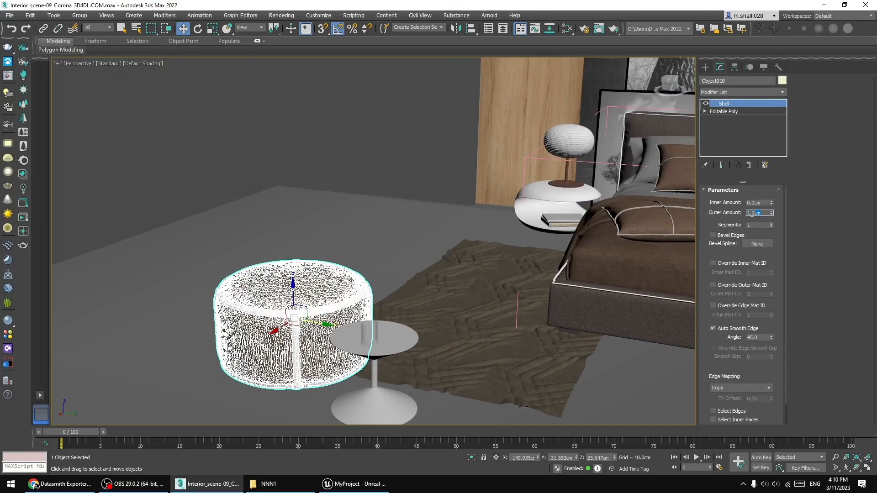
key("Return")
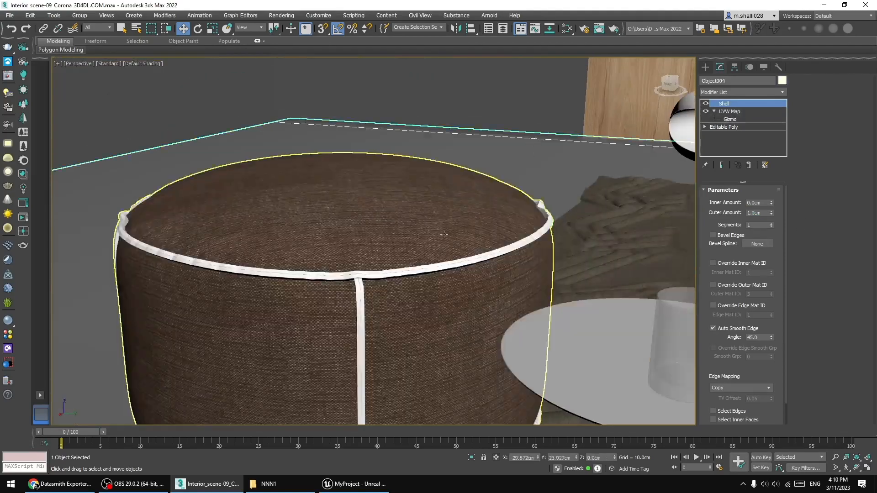
Step: Examine the pouf and the whole room, select the front plane, and look at the room's exterior in Unreal Engine
middle_click_drag(478, 256, 373, 270)
scroll(372, 271, "down", 4)
middle_click_drag(560, 256, 366, 304)
scroll(479, 248, "down", 3)
middle_click_drag(497, 239, 517, 209, "alt")
scroll(447, 239, "down", 8)
left_click(554, 193)
left_click(354, 483)
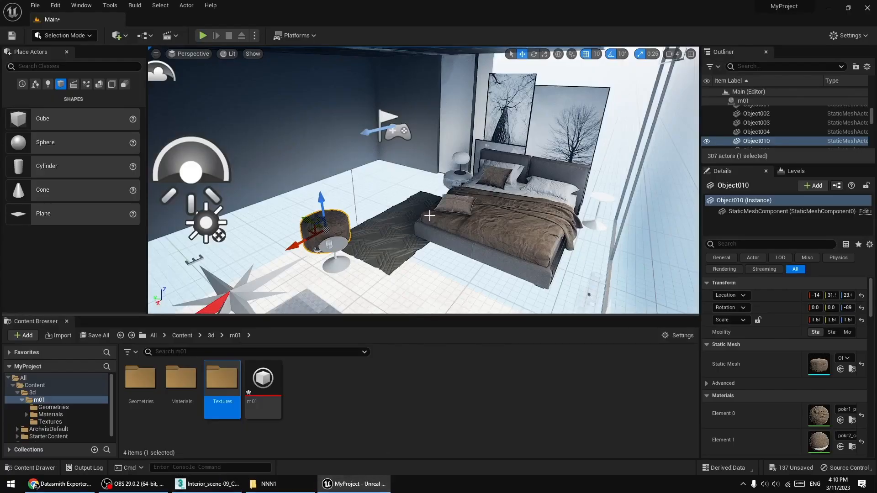
scroll(429, 216, "down", 10)
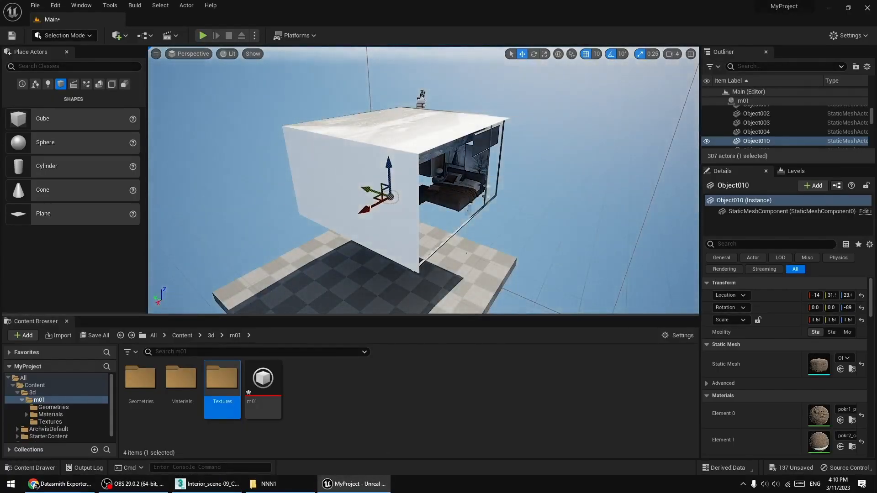
Step: Switch to 3ds Max and export the scene to Datasmith, replacing the existing m01.udatasmith, and close the export warnings
left_click(208, 484)
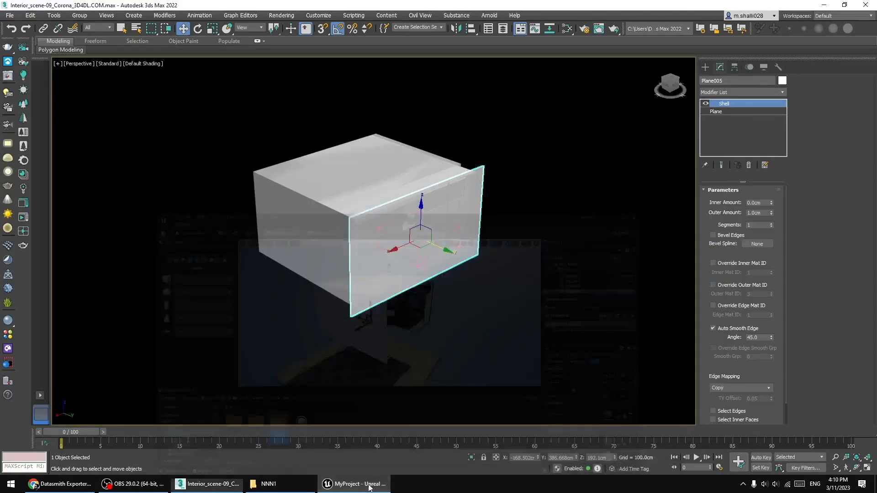
left_click(12, 16)
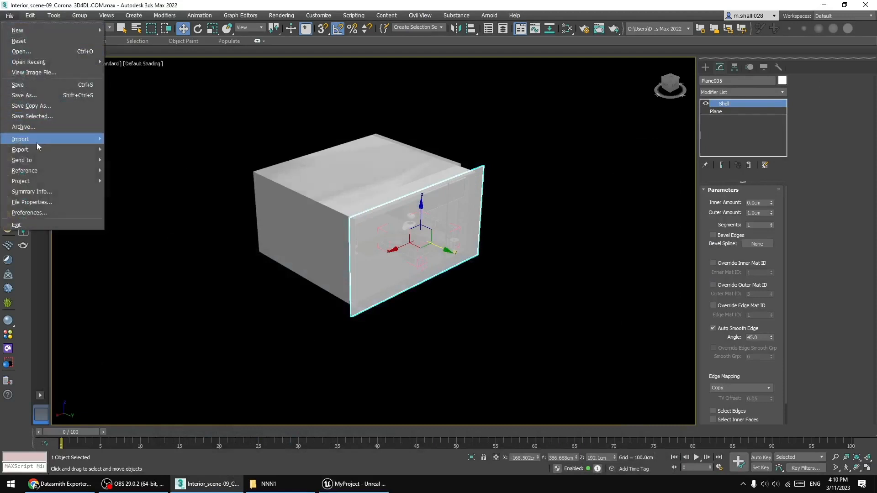
mouse_move(36, 152)
left_click(129, 150)
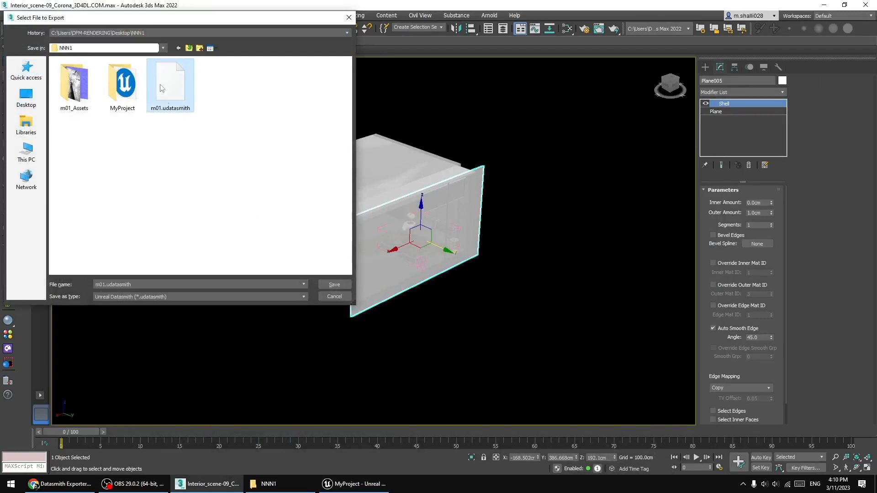
double_click(177, 92)
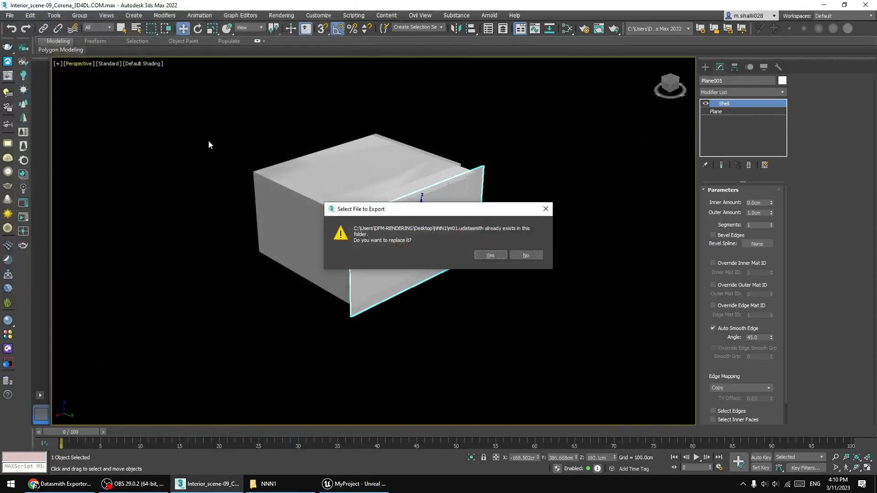
left_click(487, 255)
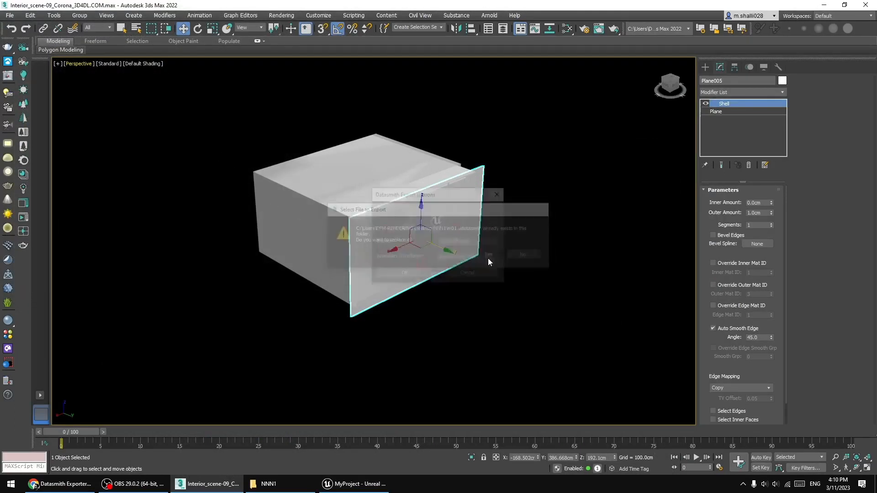
left_click(404, 274)
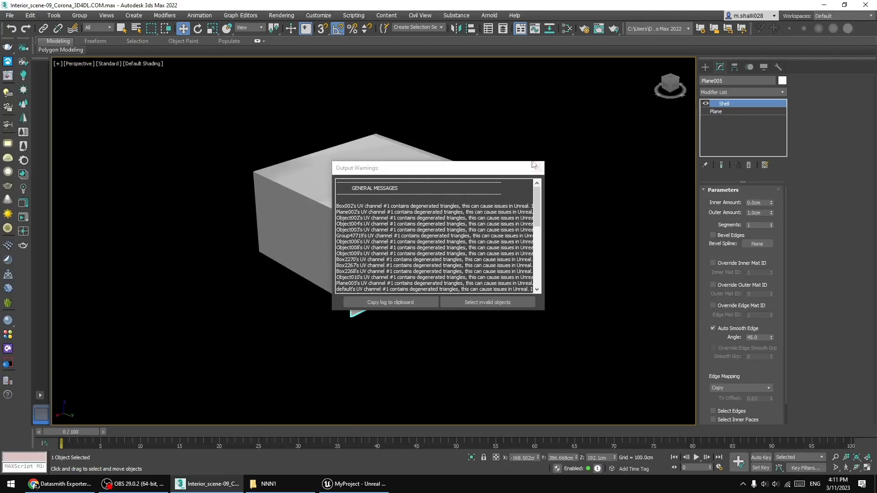
left_click(536, 168)
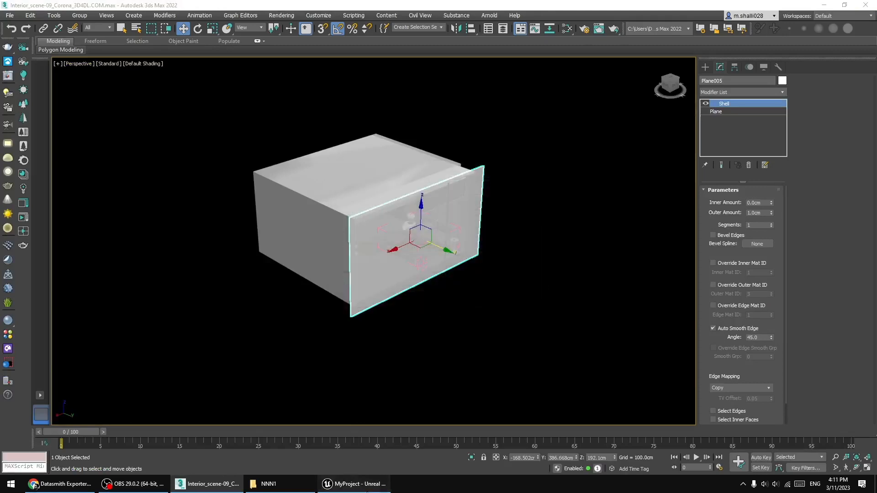
Step: Switch to Unreal Engine, view the room from outside and toggle the visibility of the m01 Datasmith scene in the level
left_click(354, 484)
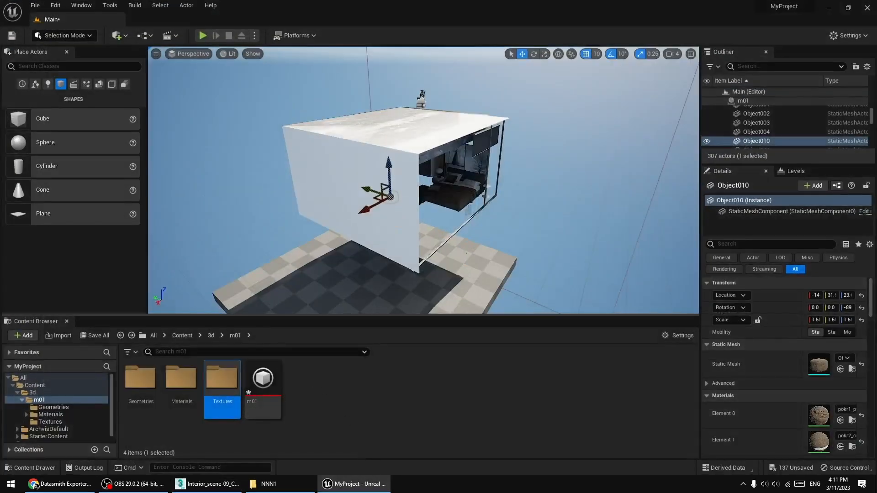
scroll(790, 111, "up", 10)
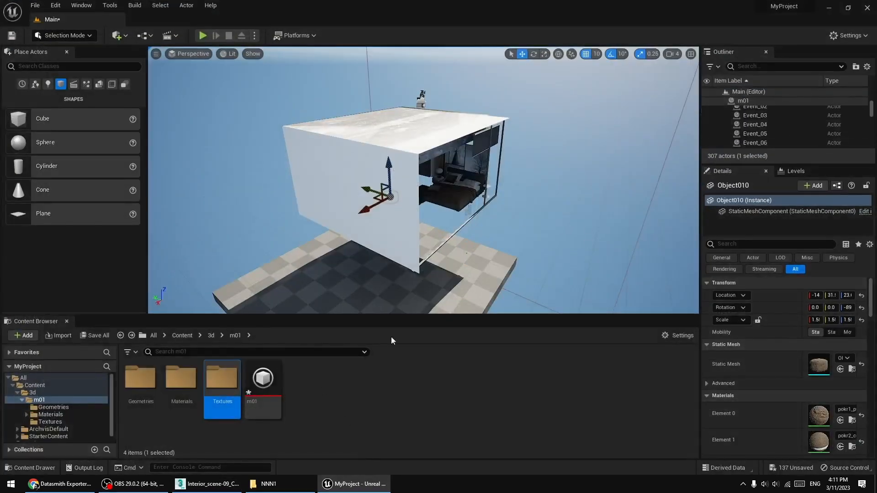
left_click(314, 402)
right_click_drag(393, 197, 438, 196)
left_click(266, 389)
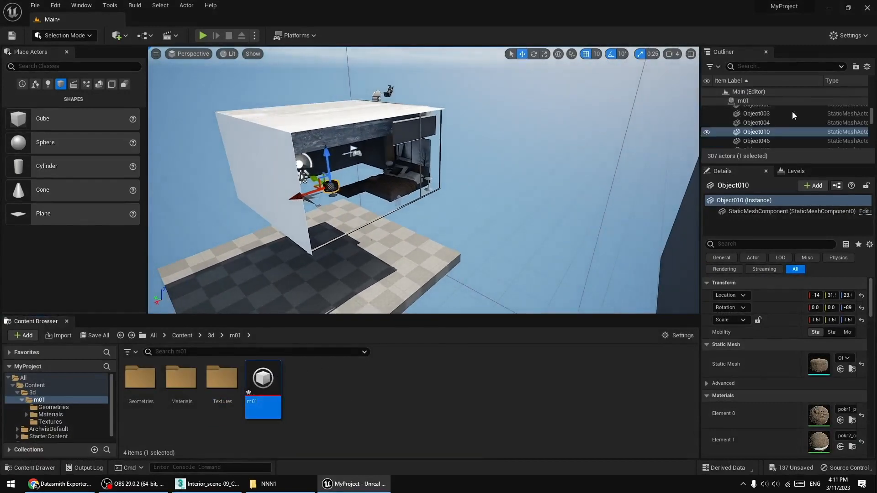
scroll(790, 114, "up", 5)
left_click(748, 100)
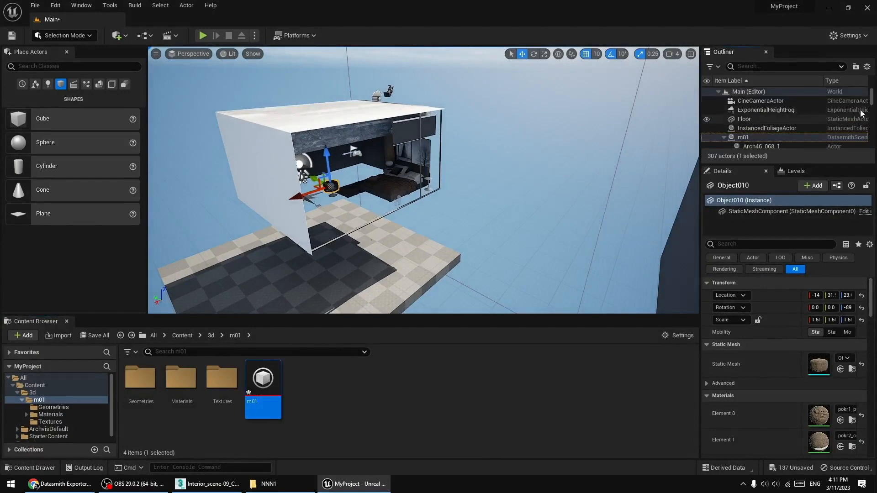
left_click(707, 137)
left_click(707, 137)
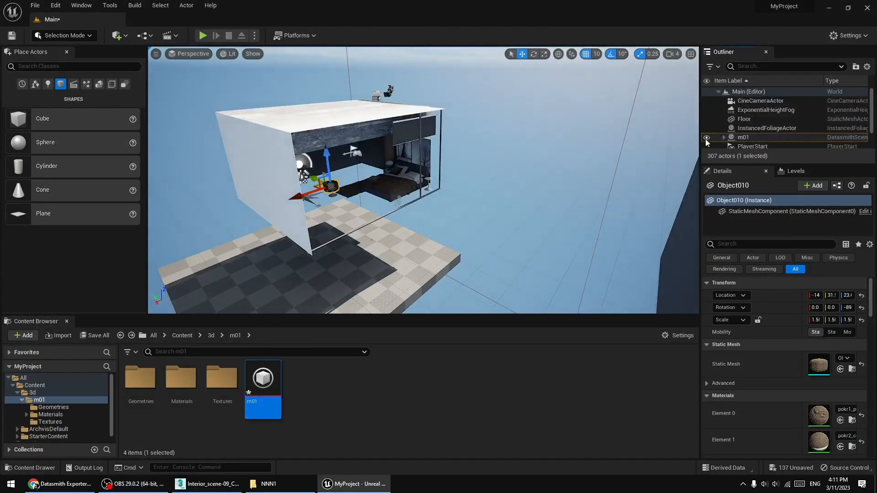
left_click(706, 137)
left_click(707, 137)
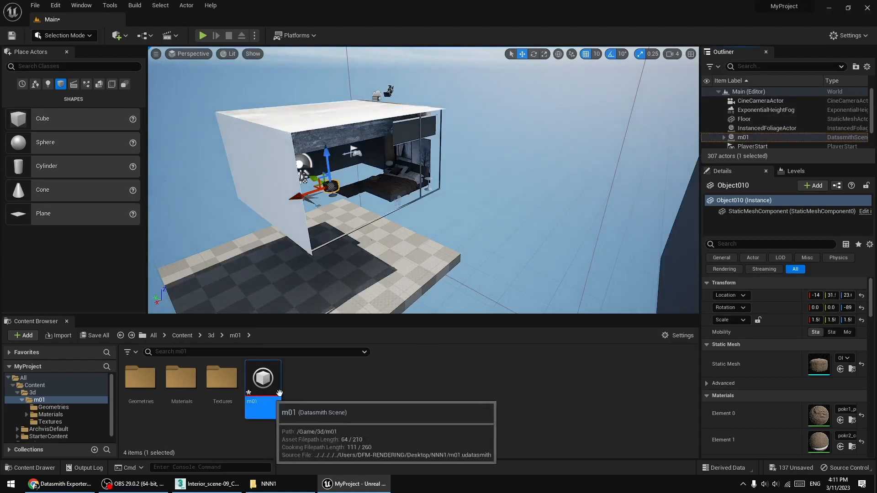
Step: Reimport the m01 Datasmith scene with Geometry, Materials & Textures and Datasmith Scene Actors enabled, leaving out lights, cameras and animations
left_click(335, 383)
left_click(275, 386)
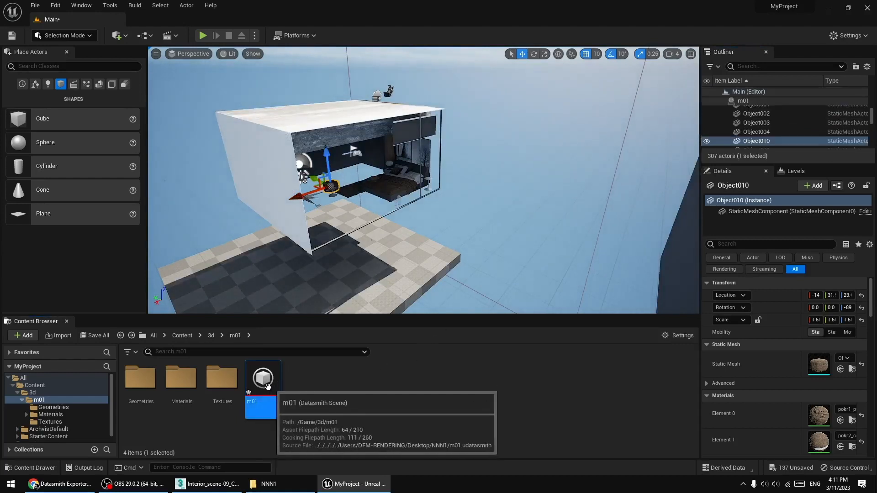
right_click(268, 387)
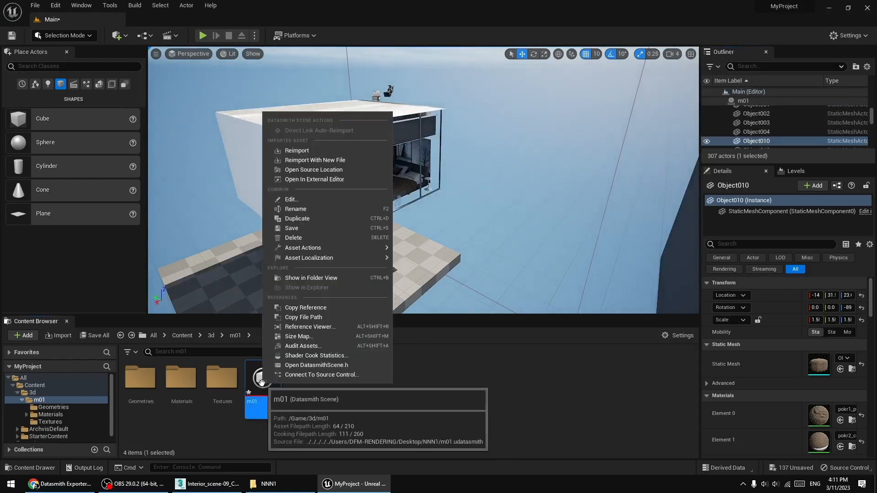
left_click(297, 151)
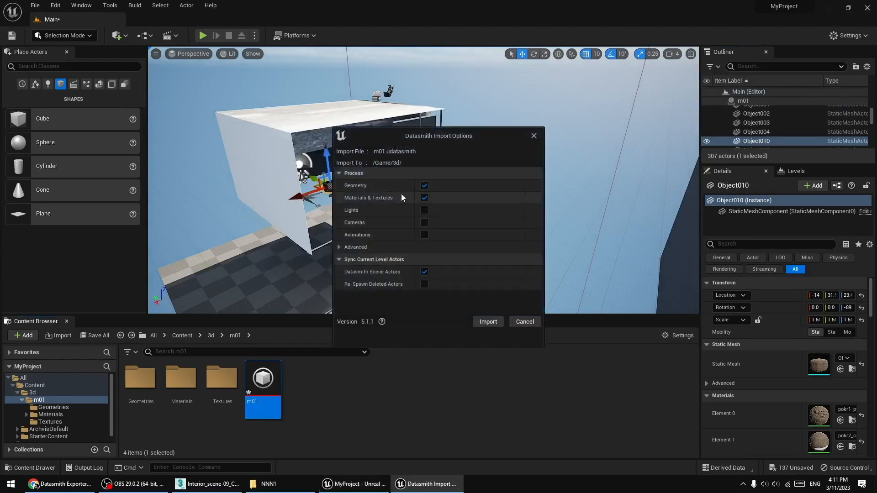
left_click(489, 323)
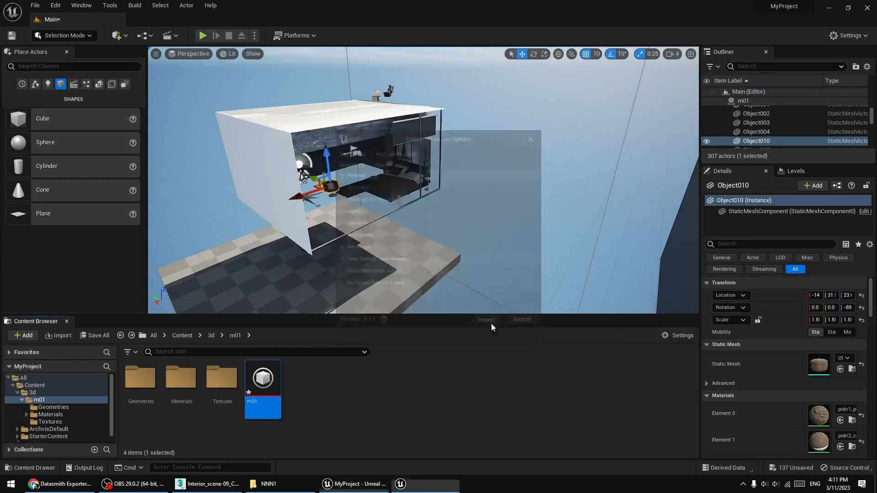
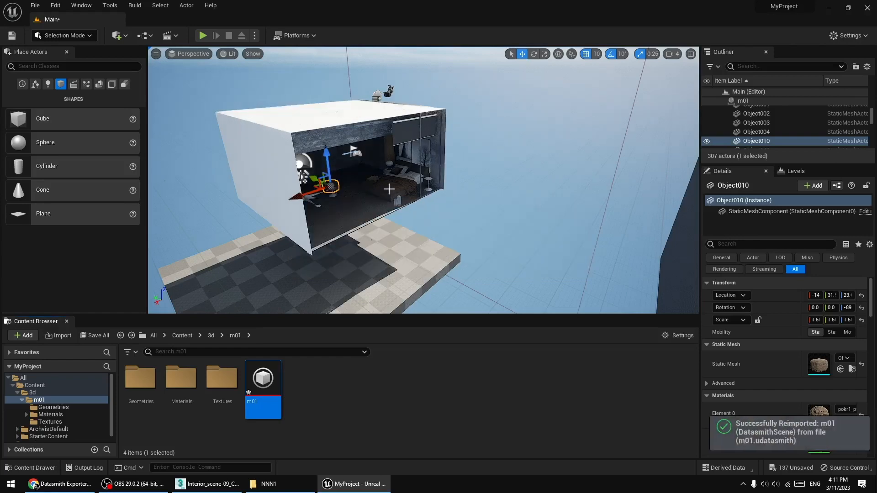
Step: Examine the reimported room's roof up close in the Unreal Engine viewport
mouse_move(440, 217)
right_mouse_down()
mouse_move(425, 217)
mouse_move(409, 162)
mouse_move(440, 177)
mouse_move(443, 225)
right_mouse_up()
key("w")
key("w")
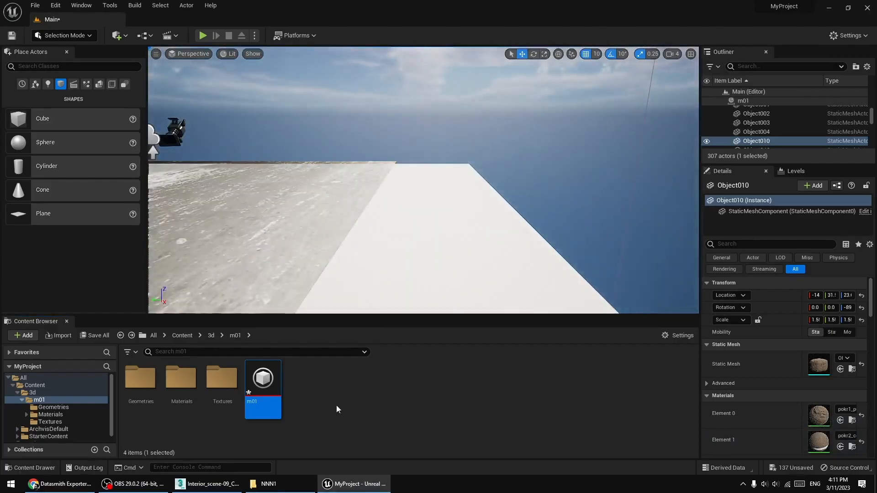
Step: Switch to 3ds Max and add a Shell modifier to the selected roof object of the room
left_click(208, 483)
left_click(398, 188)
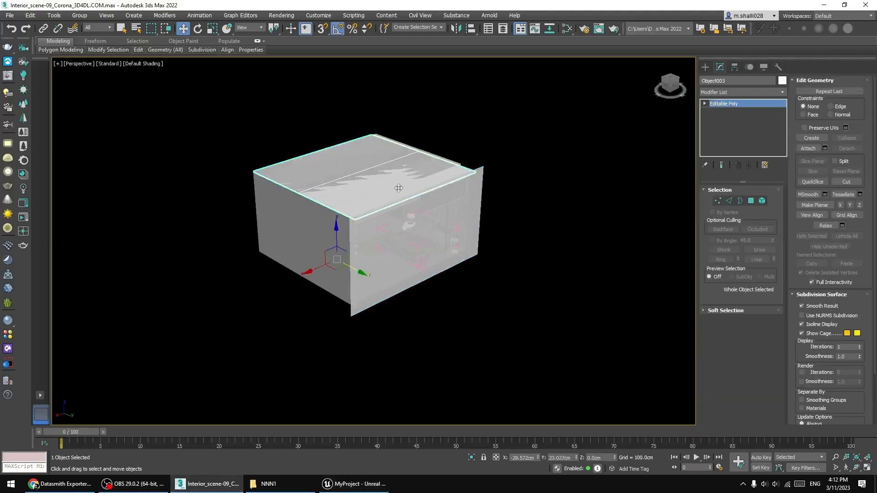
scroll(399, 189, "up", 5)
left_click(721, 94)
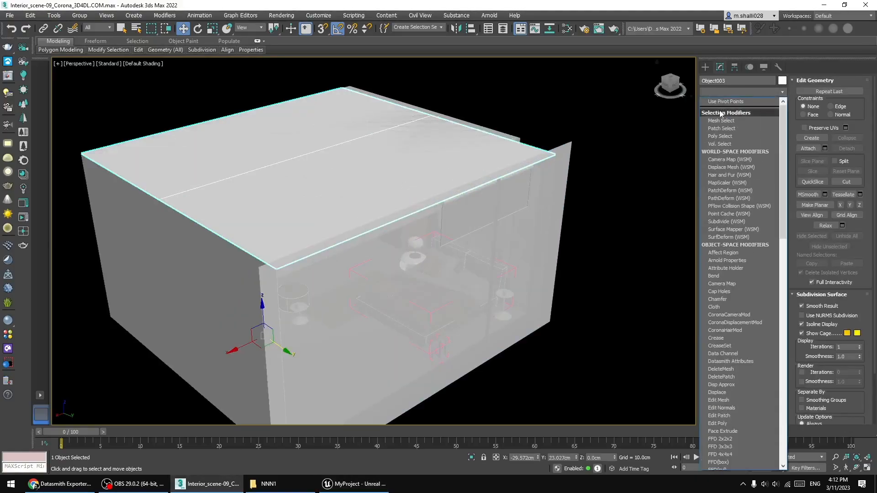
type("sh")
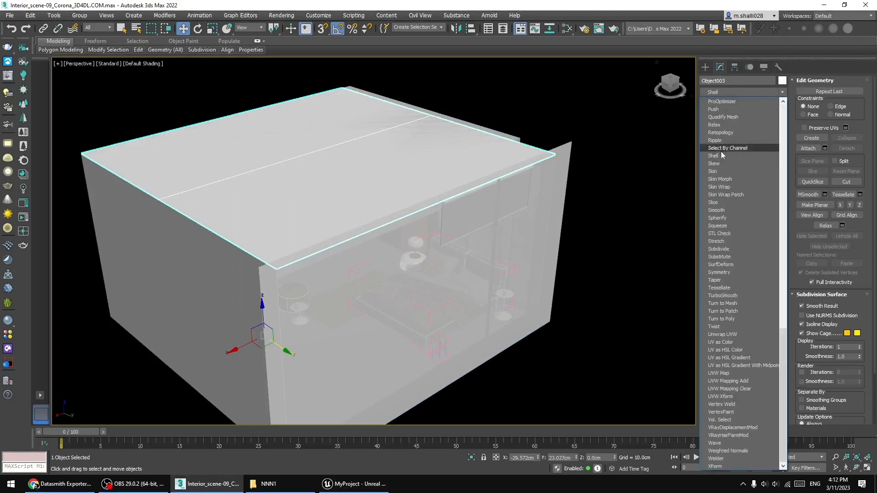
left_click(720, 155)
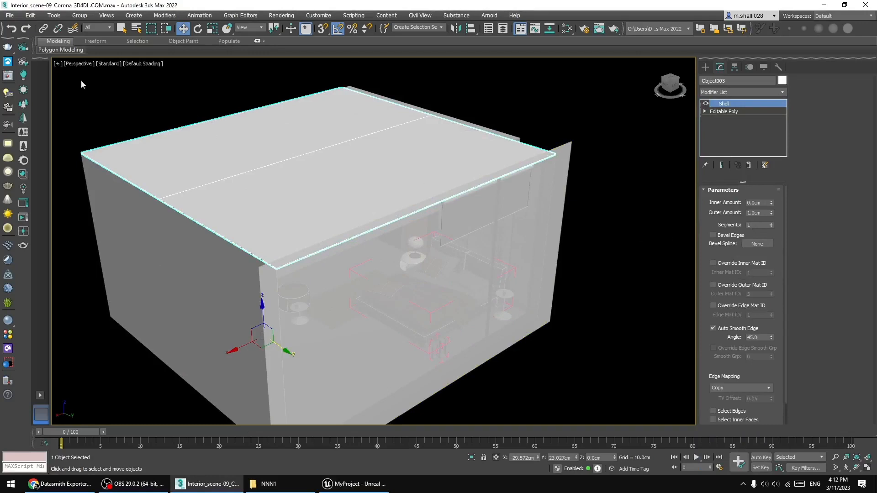
Step: Export the scene to Datasmith over the existing m01.udatasmith, including Visible Objects with Current Frame Only transforms
left_click(13, 19)
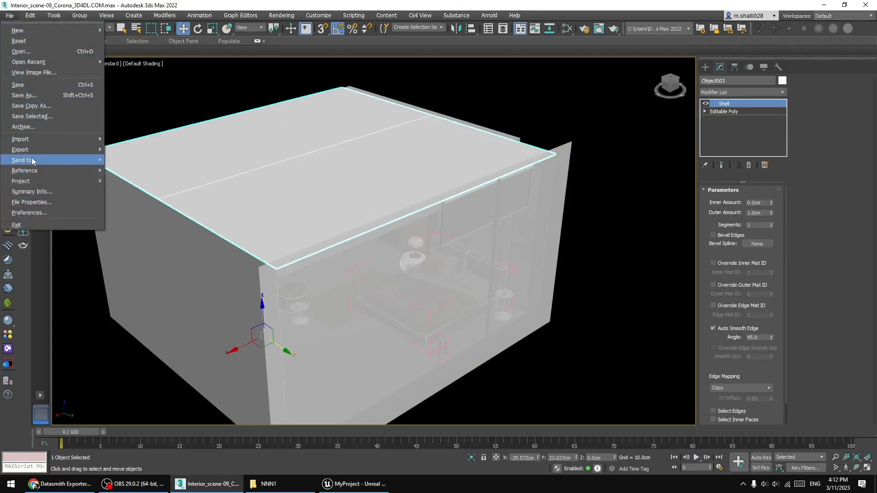
mouse_move(27, 149)
left_click(146, 154)
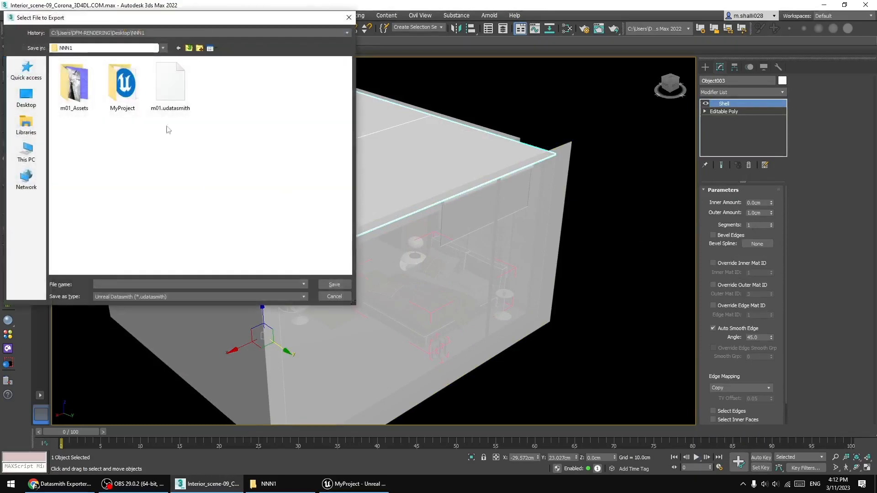
double_click(175, 108)
left_click(490, 255)
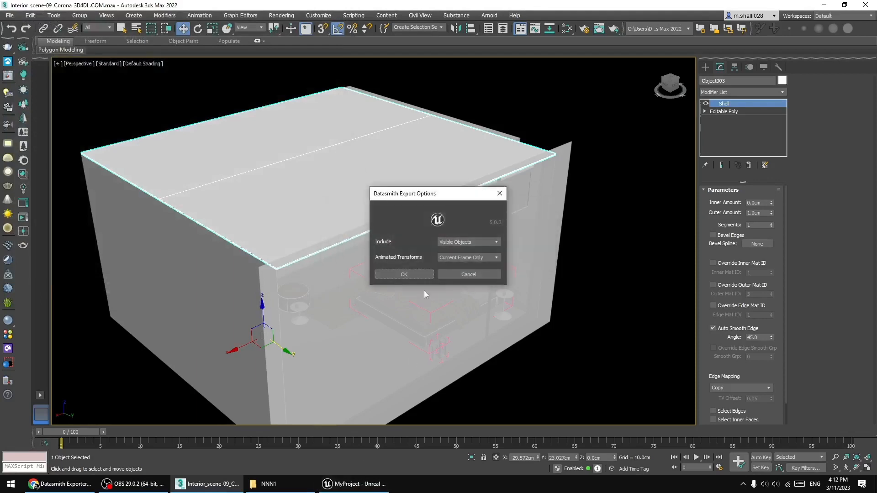
left_click(418, 277)
Step: Switch to Unreal Engine and move the wall object beside the bed 10 units along the X axis
left_click(343, 485)
right_click_drag(402, 197, 425, 192)
right_click_drag(401, 218, 405, 167)
left_click(403, 178)
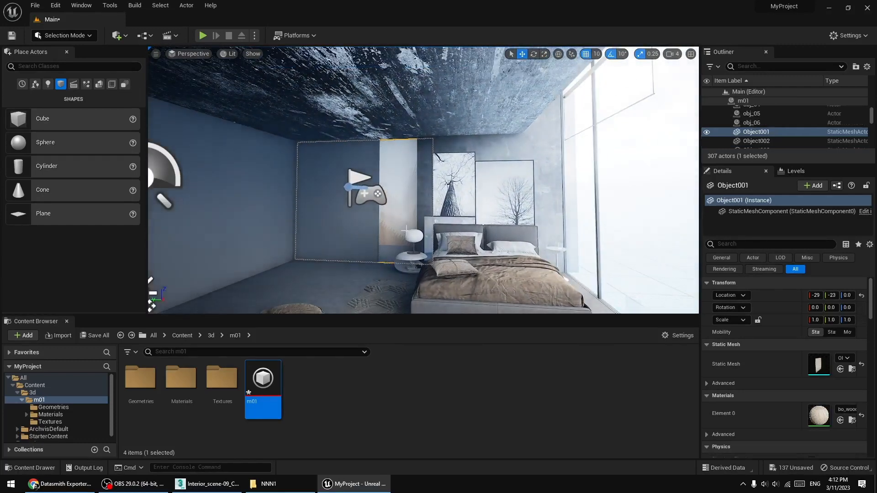
mouse_move(406, 231)
right_mouse_down()
mouse_move(419, 227)
mouse_move(413, 242)
right_mouse_up()
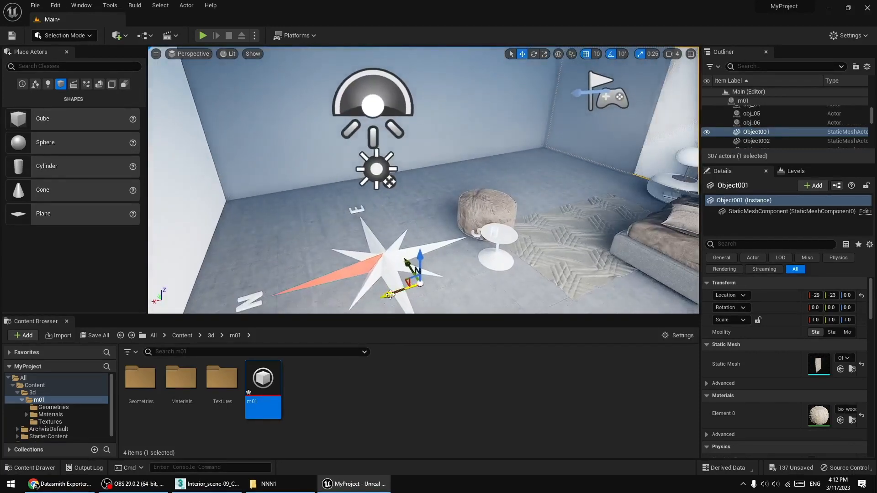
mouse_move(394, 295)
left_mouse_down()
mouse_move(400, 292)
mouse_move(385, 294)
left_mouse_up()
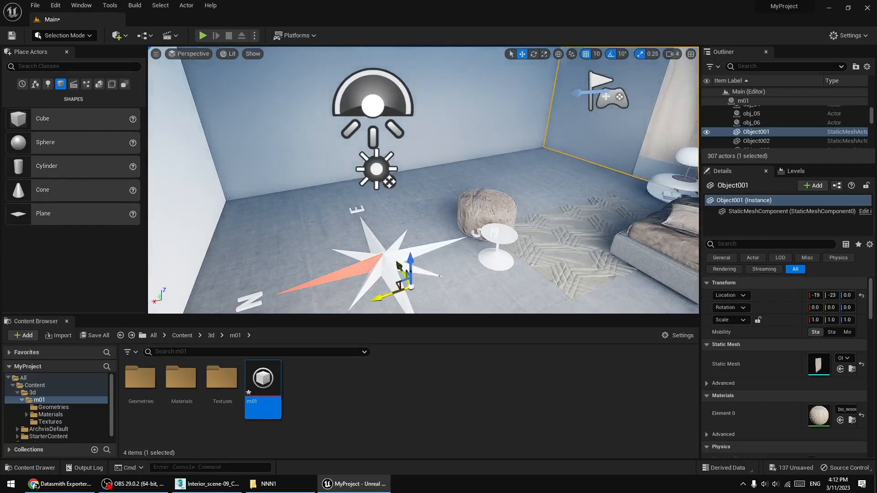
Step: Examine the bedroom's floor, rug and bed area in the viewport and look through the viewport's show flags
right_click_drag(384, 294, 460, 269)
left_click(389, 248)
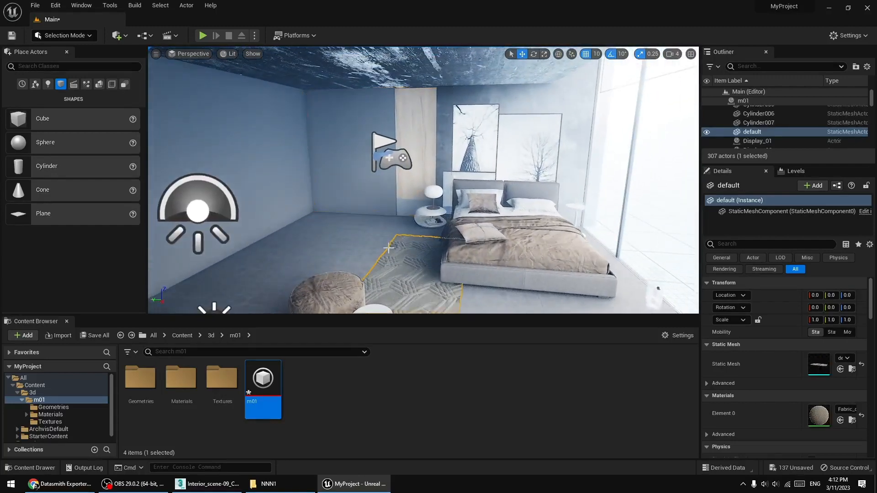
right_click_drag(388, 248, 335, 287)
right_click_drag(377, 265, 396, 185)
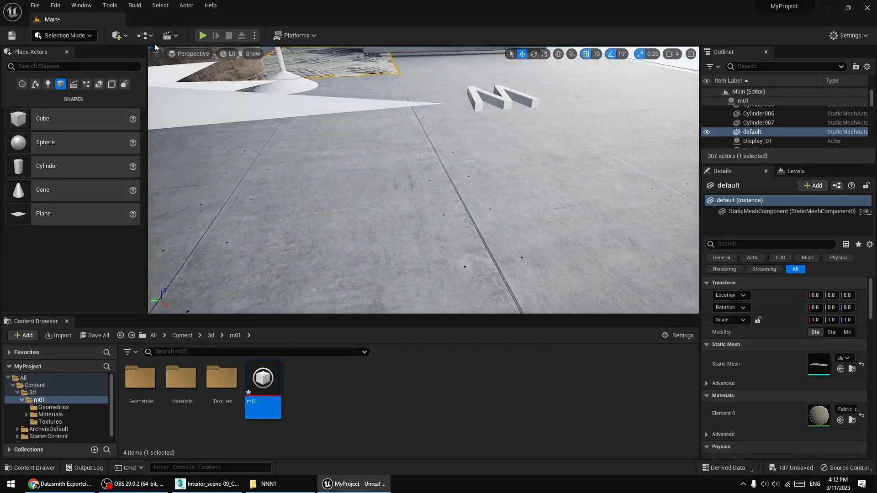
left_click(253, 54)
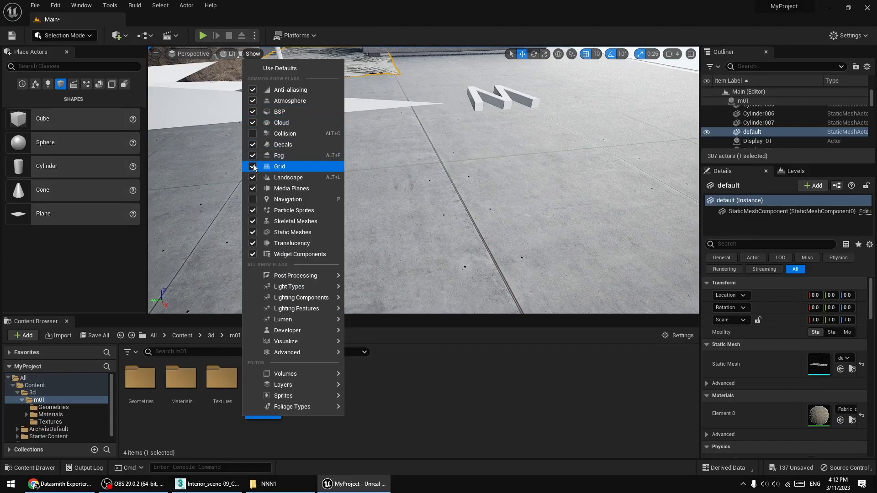
right_click_drag(411, 192, 351, 124)
mouse_move(443, 232)
right_mouse_down()
mouse_move(446, 242)
mouse_move(517, 242)
mouse_move(443, 232)
right_mouse_up()
right_click_drag(287, 269, 441, 238)
key("w")
key("a")
key("s")
key("w")
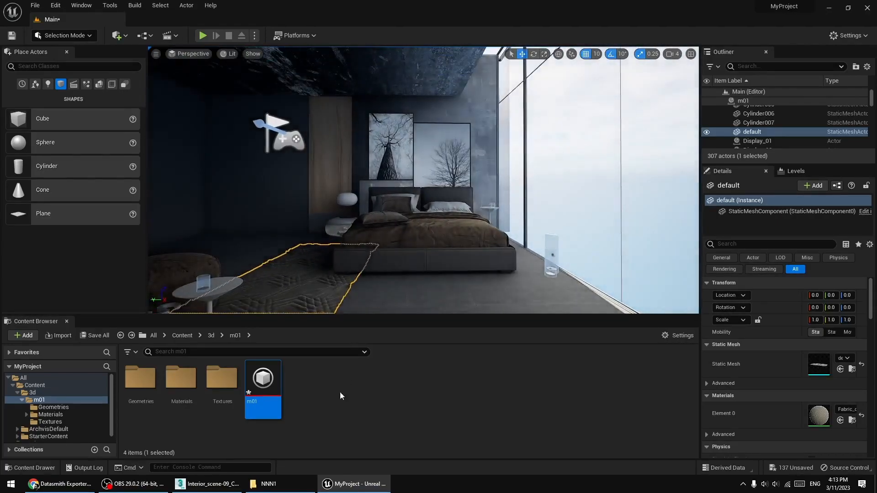
Step: Reimport the m01 Datasmith scene with Geometry, Materials & Textures and Datasmith Scene Actors enabled, then inspect the room around the rug
right_click(273, 374)
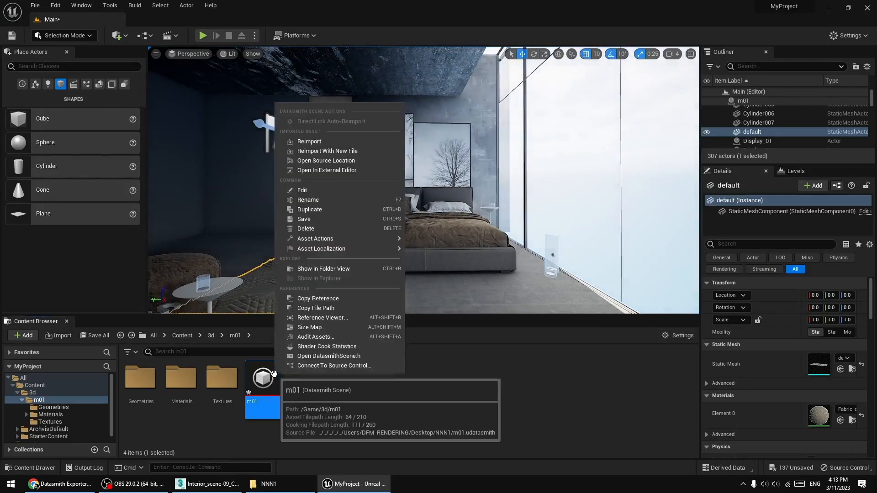
left_click(322, 142)
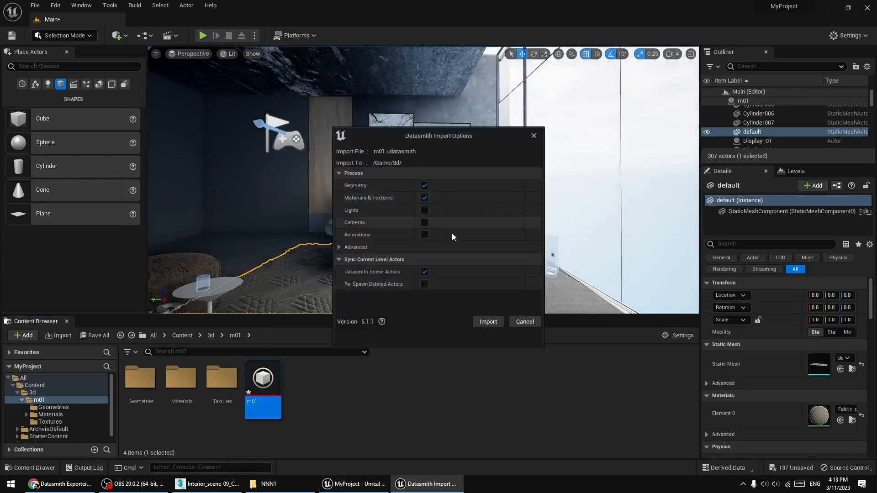
left_click(489, 323)
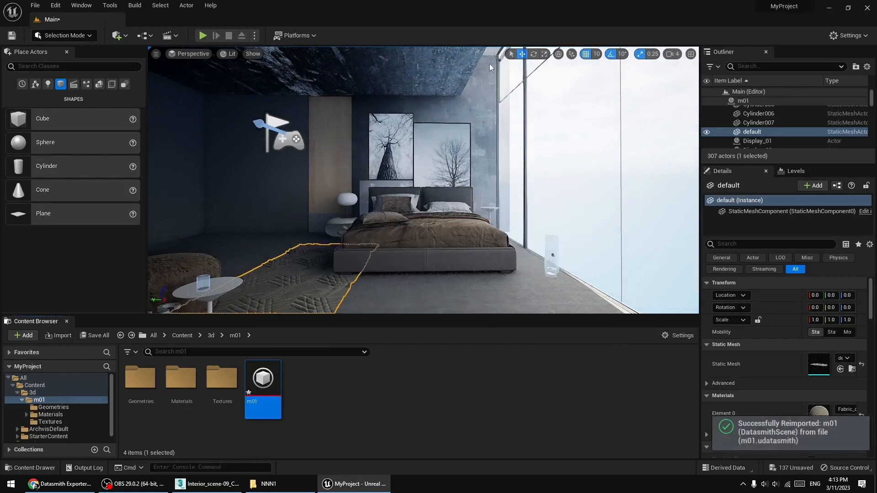
right_click_drag(423, 180, 450, 247)
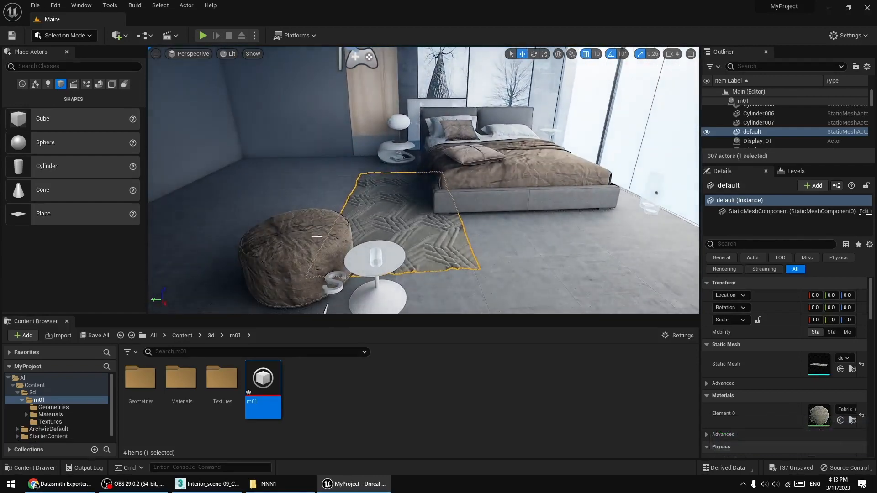
left_click(335, 233)
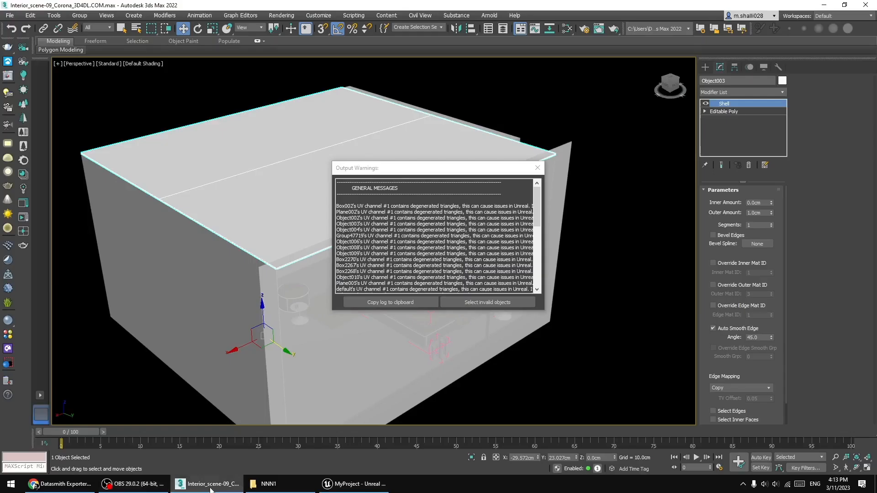
Step: Switch to 3ds Max, close the export warnings and select the large plane covering the front of the room
left_click(208, 484)
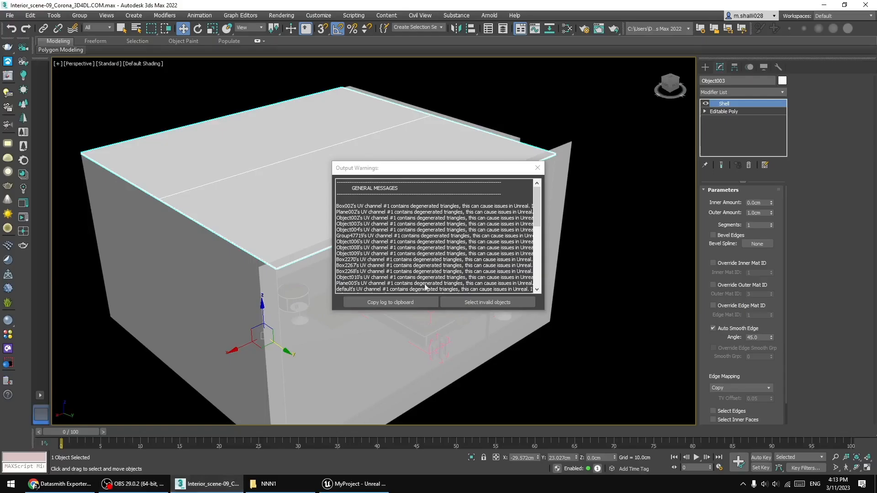
left_click(537, 168)
scroll(343, 205, "down", 6)
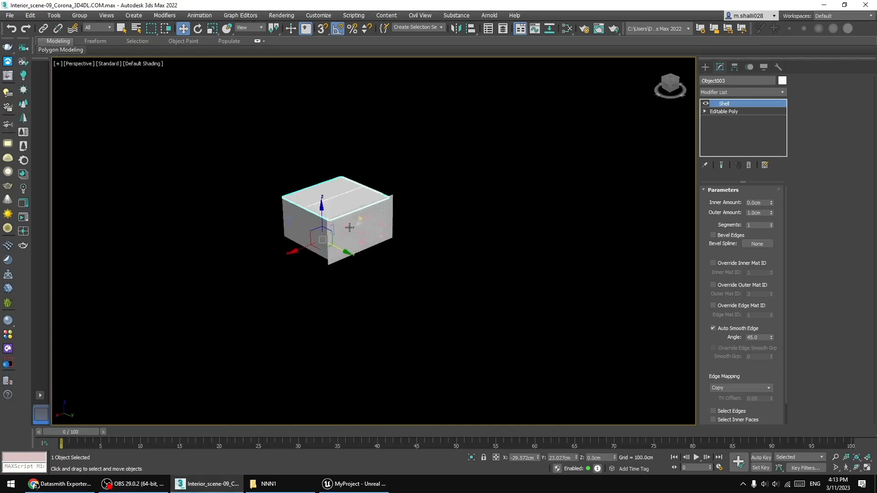
scroll(350, 227, "up", 8)
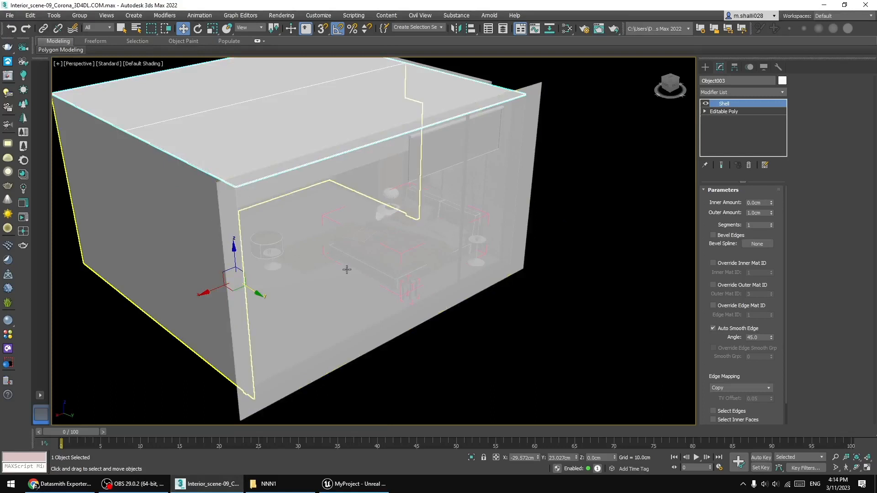
left_click(356, 306)
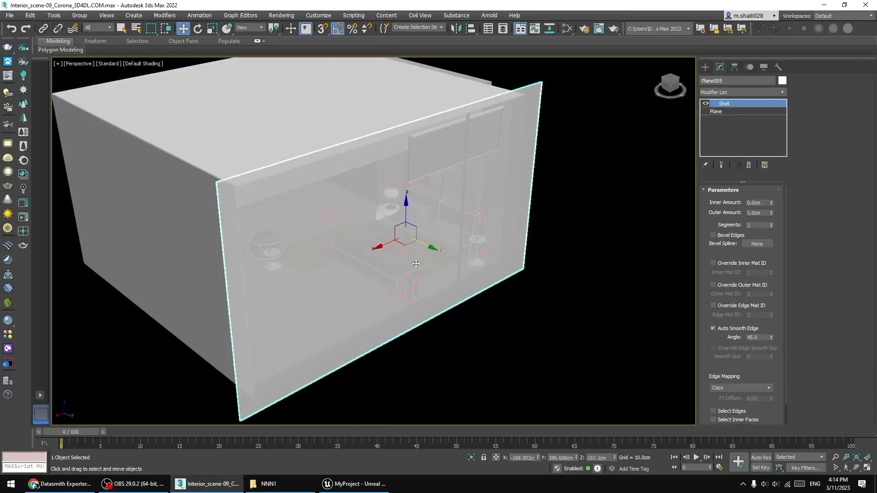
Step: Bring the view inside the bedroom and examine the bed, selecting its blanket
scroll(420, 292, "up", 6)
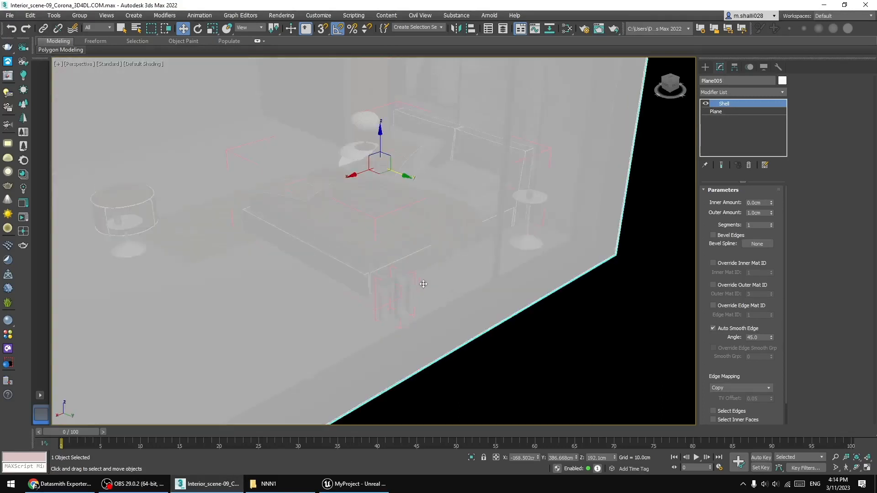
middle_click_drag(426, 275, 455, 274, "alt")
middle_click_drag(292, 239, 491, 245)
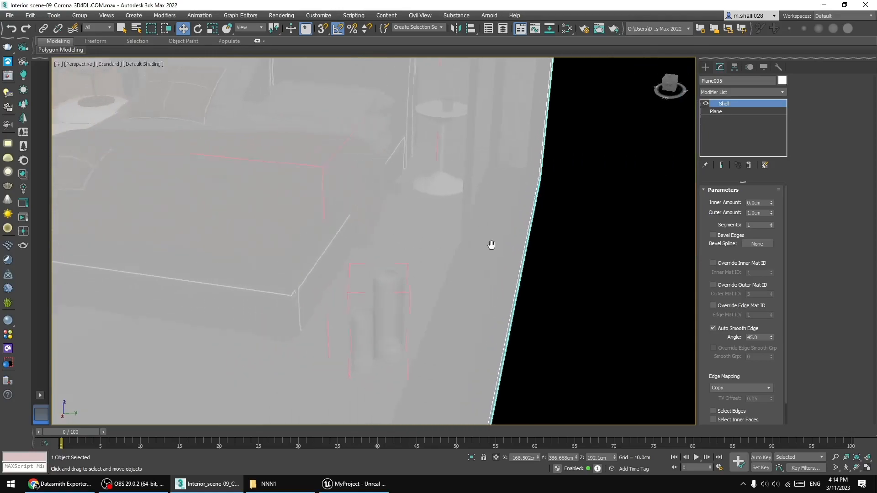
scroll(491, 245, "up", 2)
middle_click_drag(402, 209, 530, 231)
left_click(530, 231)
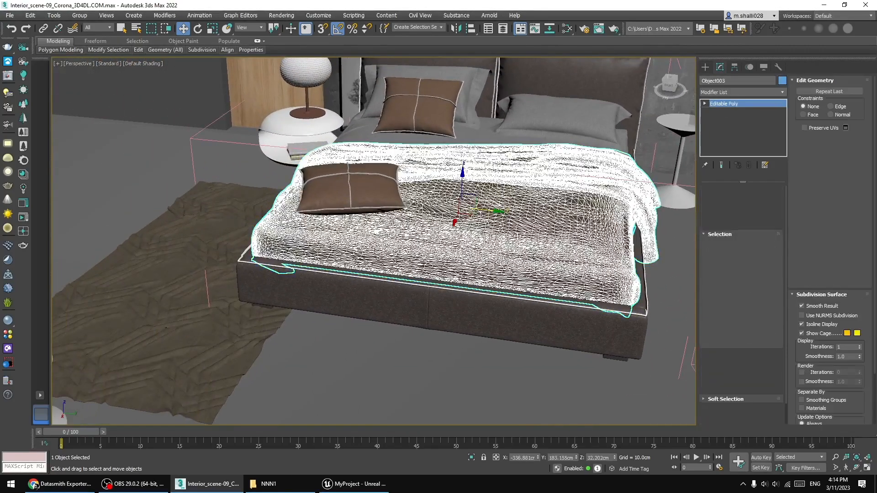
scroll(534, 256, "up", 2)
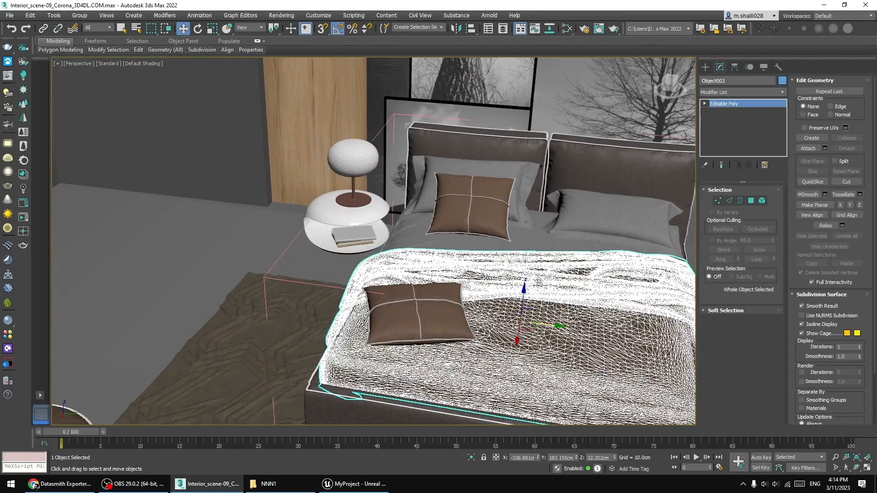
middle_click_drag(344, 269, 475, 136)
Step: Extrude the top polygon of the round side table by about 23.4 cm, leave polygon editing and inspect the result
left_click(370, 284)
scroll(371, 288, "up", 4)
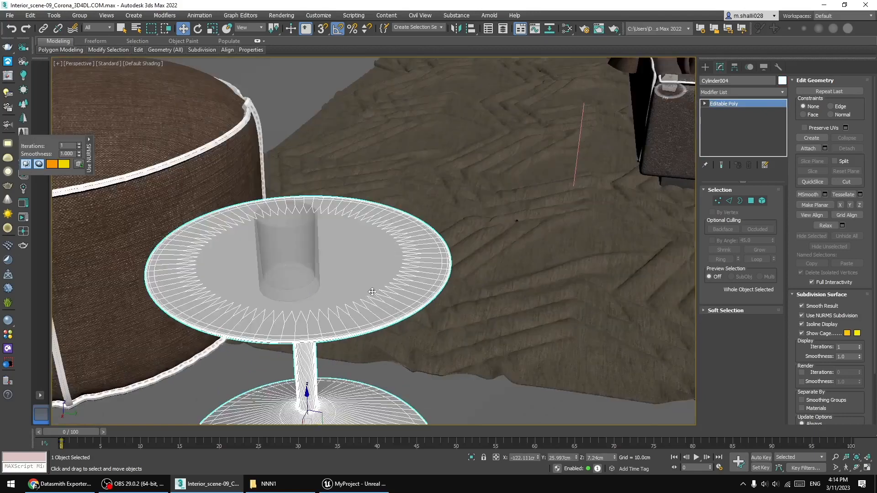
left_click(751, 201)
left_click(369, 259)
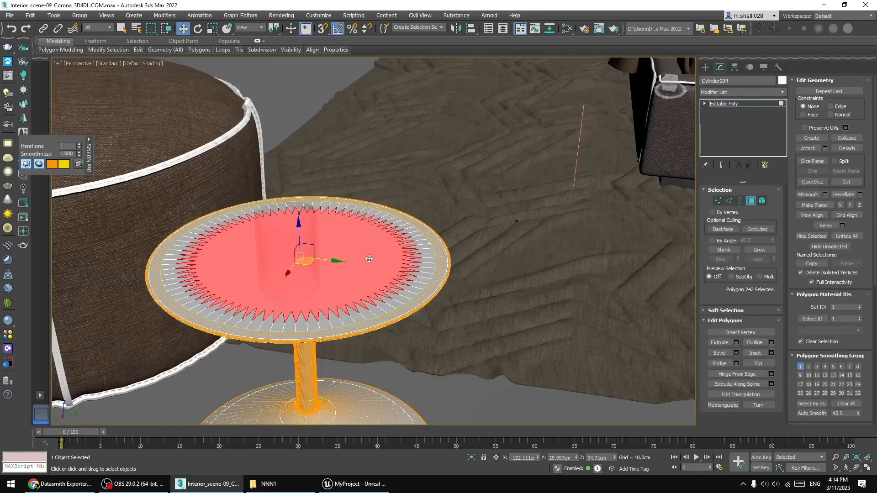
left_click(735, 342)
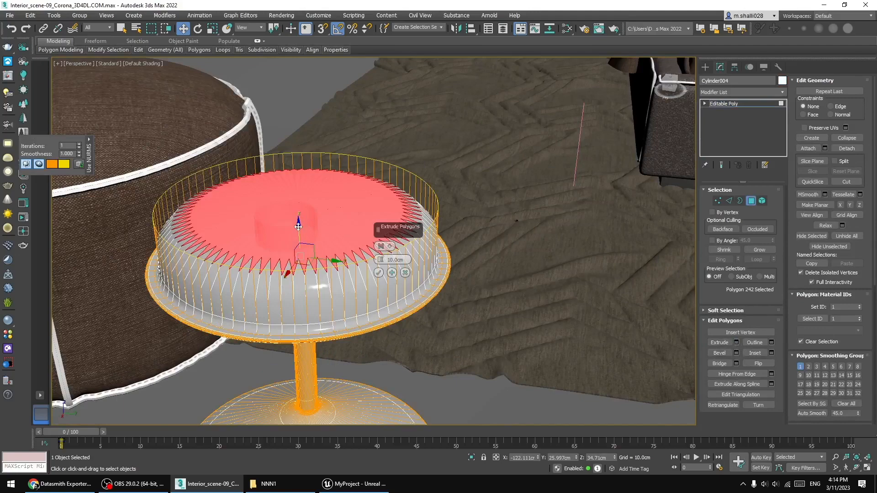
left_click_drag(379, 260, 440, 272)
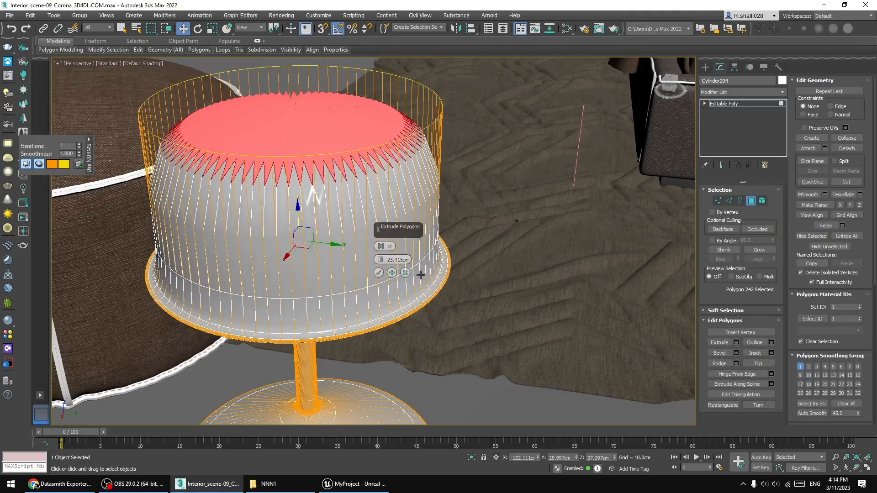
left_click(378, 273)
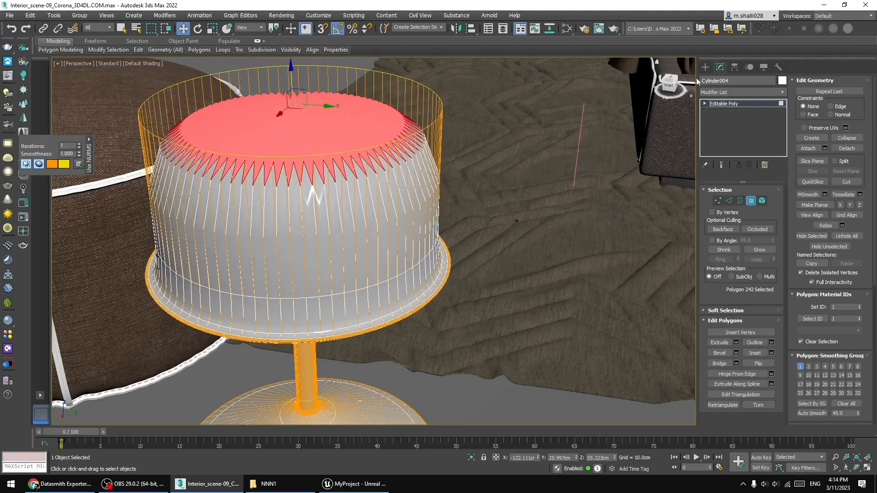
left_click(705, 67)
scroll(338, 224, "down", 3)
scroll(312, 154, "up", 4)
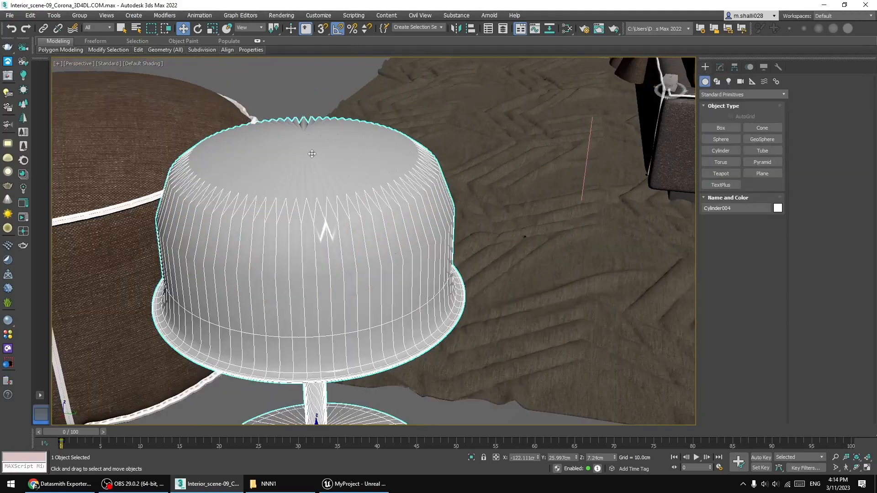
middle_click_drag(312, 154, 364, 162, "alt")
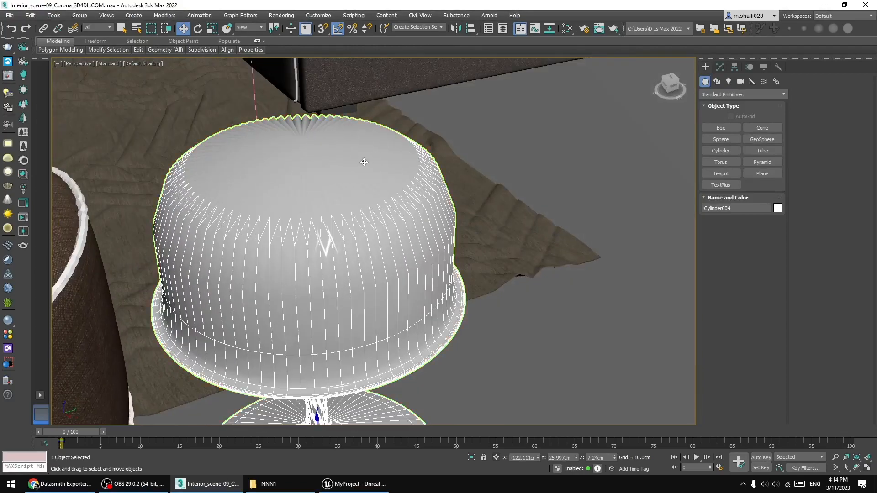
scroll(364, 162, "down", 8)
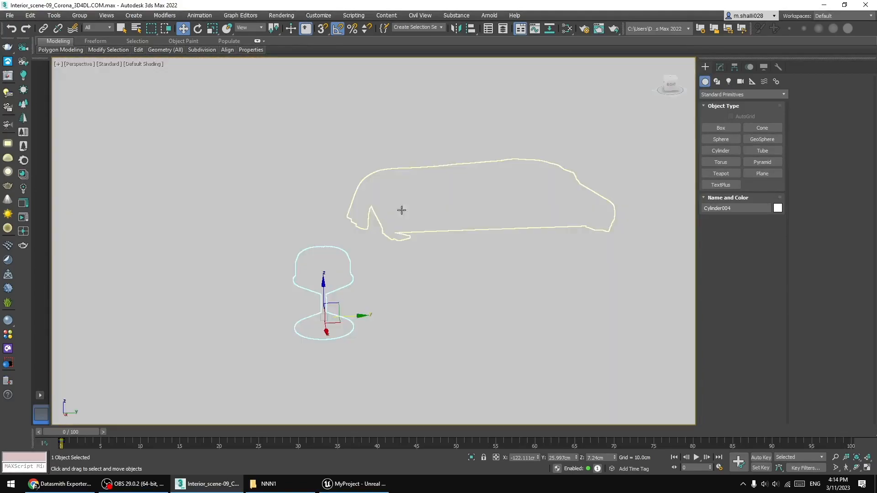
Step: Examine the reshaped round side table together with the rug and the bed in front of it
middle_click_drag(401, 210, 374, 262, "alt")
scroll(411, 252, "up", 5)
scroll(411, 255, "down", 3)
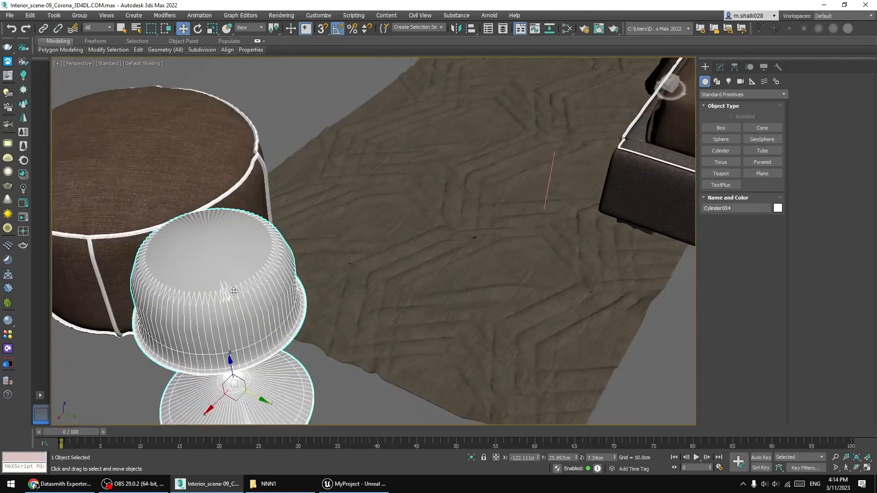
scroll(242, 274, "down", 2)
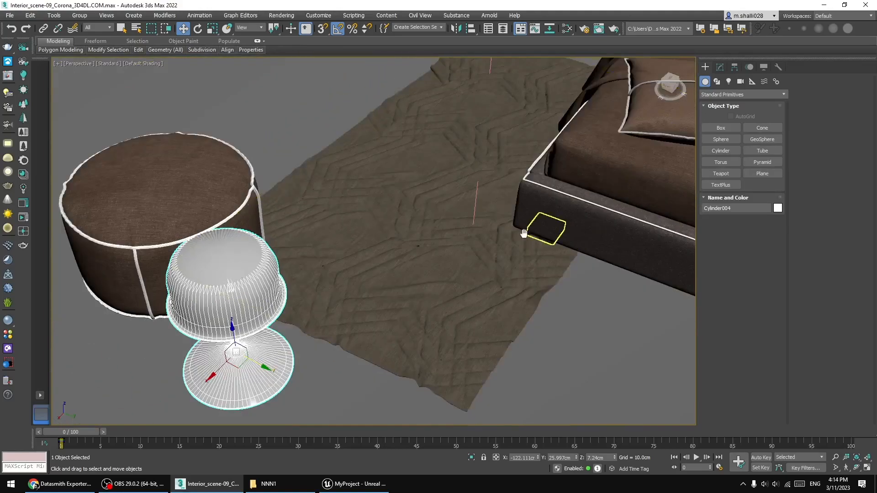
middle_click_drag(524, 234, 380, 279)
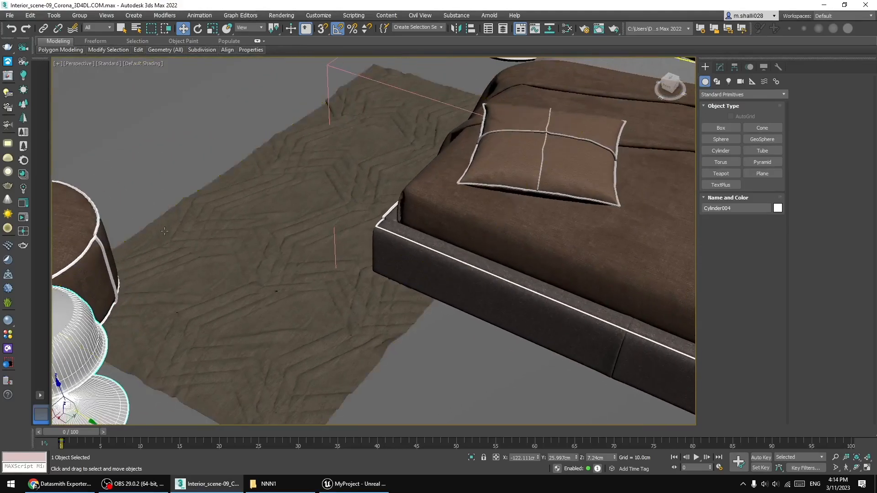
left_click(484, 243)
middle_click_drag(550, 242, 589, 203, "alt")
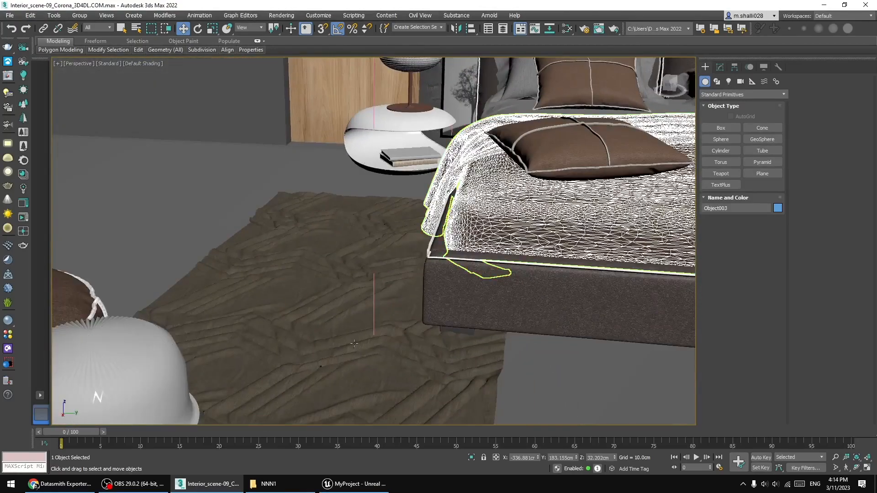
middle_click_drag(272, 297, 340, 238)
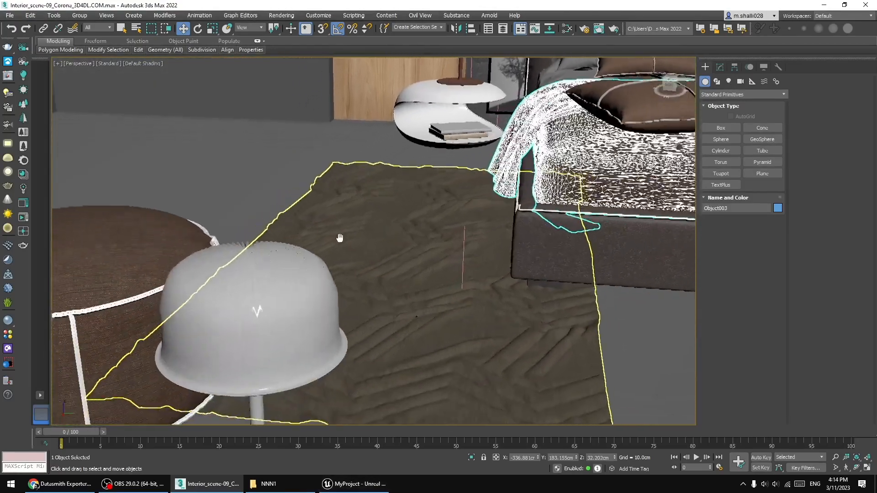
Step: Select the round side table and start an Unreal Datasmith export named m02 in the NNN1 folder
left_click(276, 326)
middle_click_drag(270, 308, 296, 294, "alt")
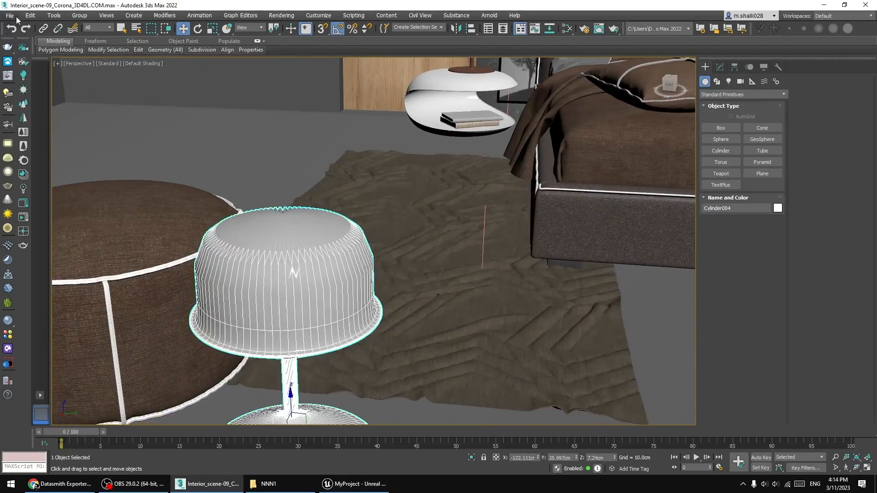
left_click(13, 16)
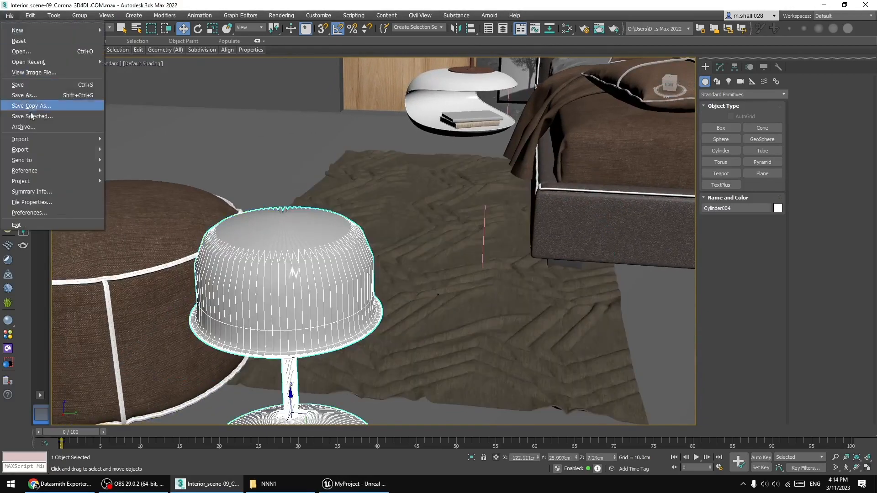
mouse_move(48, 150)
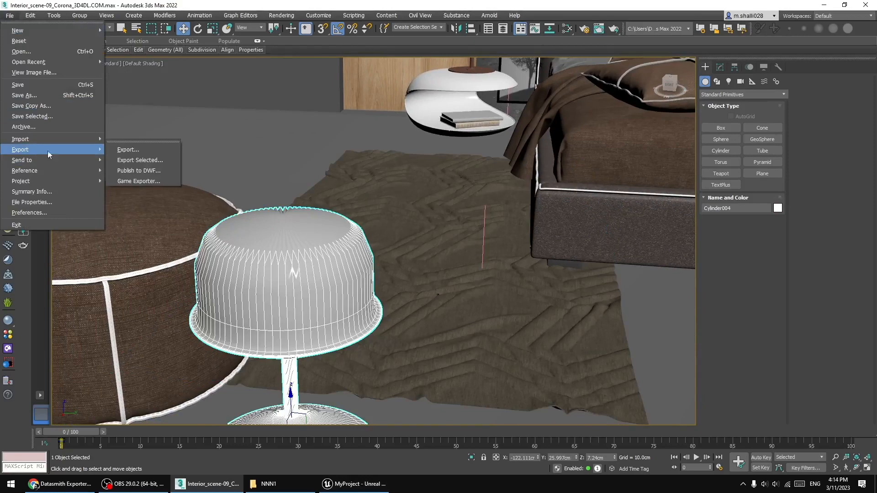
left_click(135, 150)
left_click(161, 297)
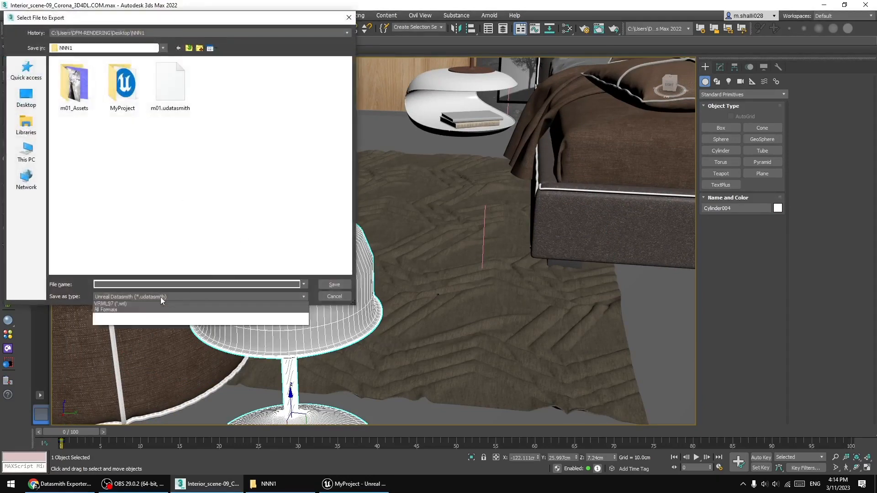
left_click(137, 411)
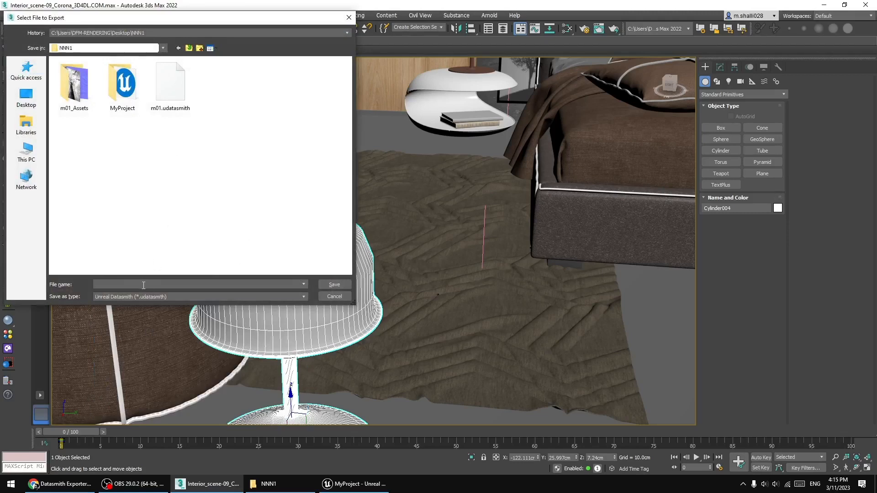
type("m02")
left_click(333, 285)
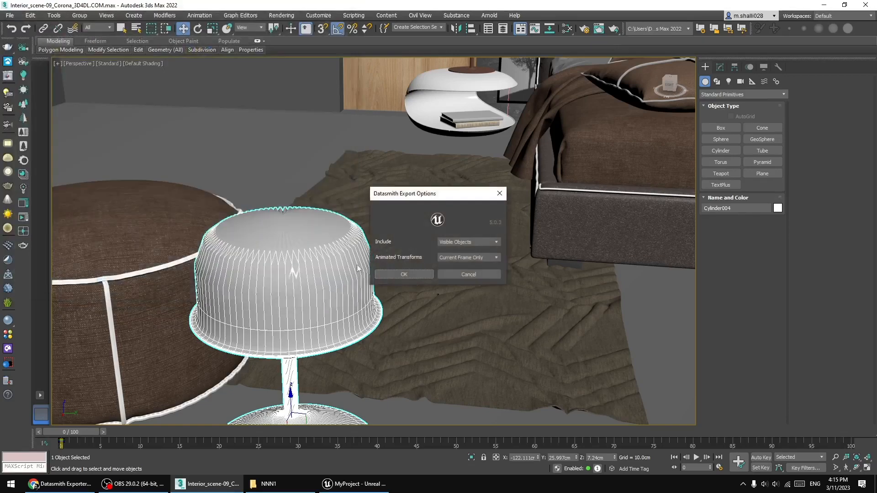
Step: Limit the Datasmith export to Selection, run it and close the output warnings
left_click(468, 243)
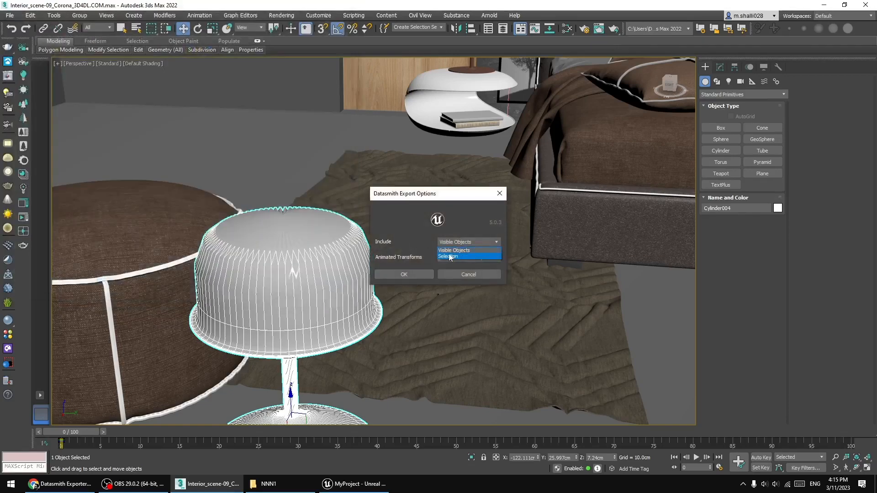
left_click(450, 256)
left_click(404, 274)
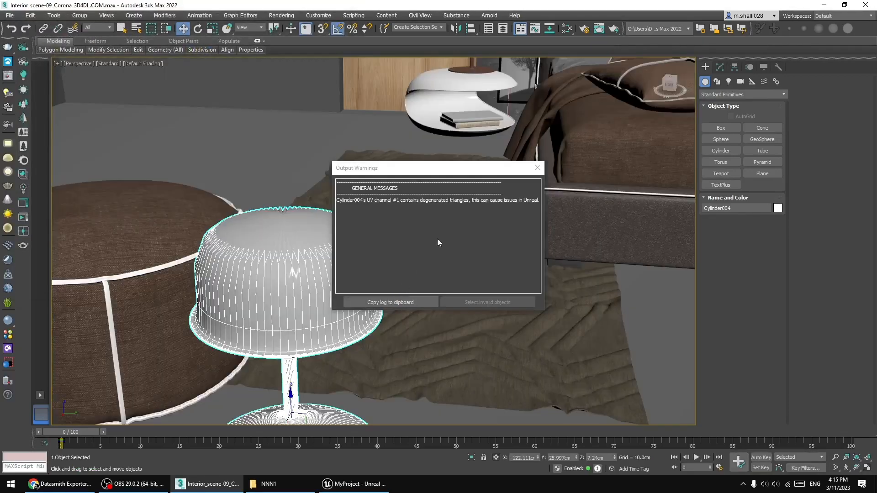
left_click(537, 169)
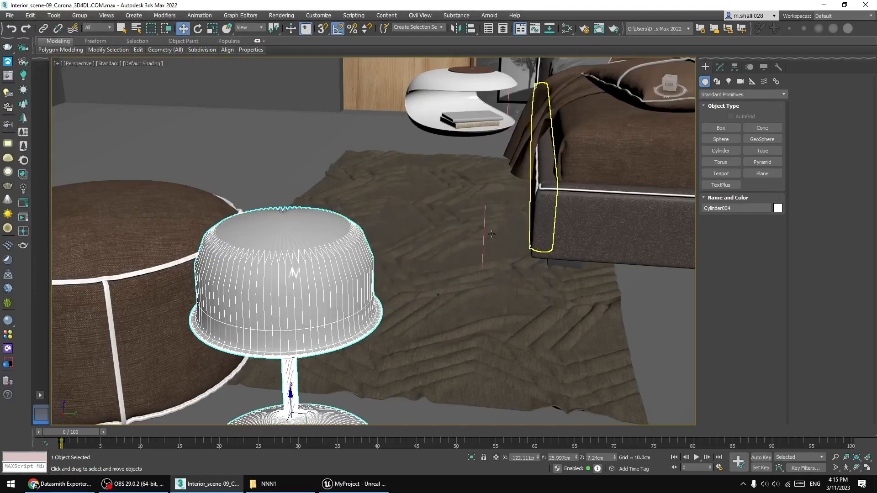
Step: Switch to Unreal Engine, go inside the bedroom and select the round side table beside the pouf
left_click(354, 484)
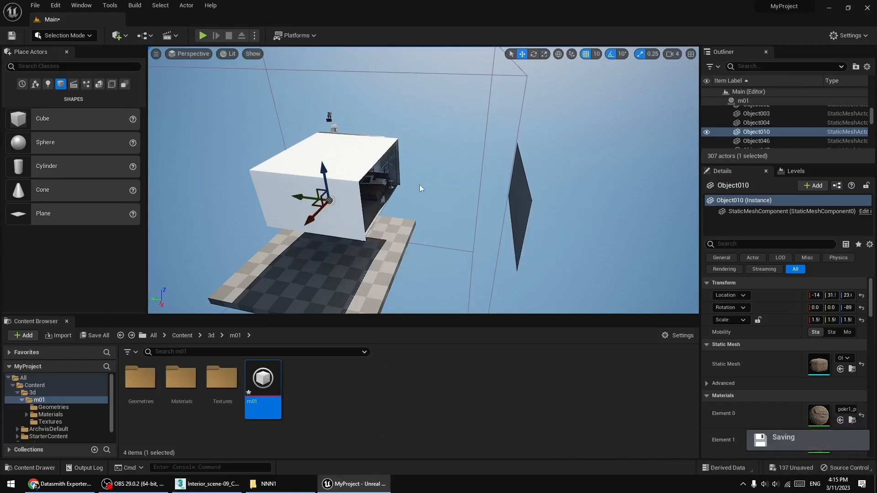
right_click_drag(438, 183, 268, 192)
key("w")
key("w")
key("s")
left_click(451, 198)
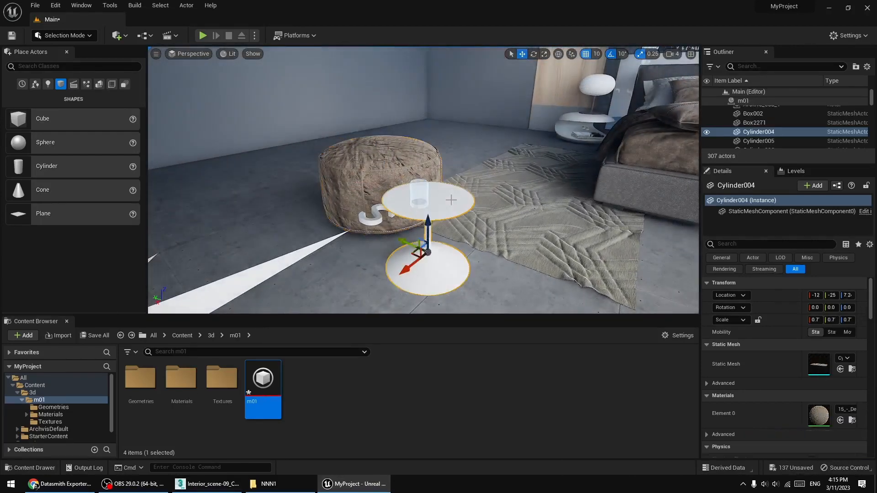
Step: Locate the side table's static mesh asset and reimport it with the new source file m02.udatasmith
left_click(853, 369)
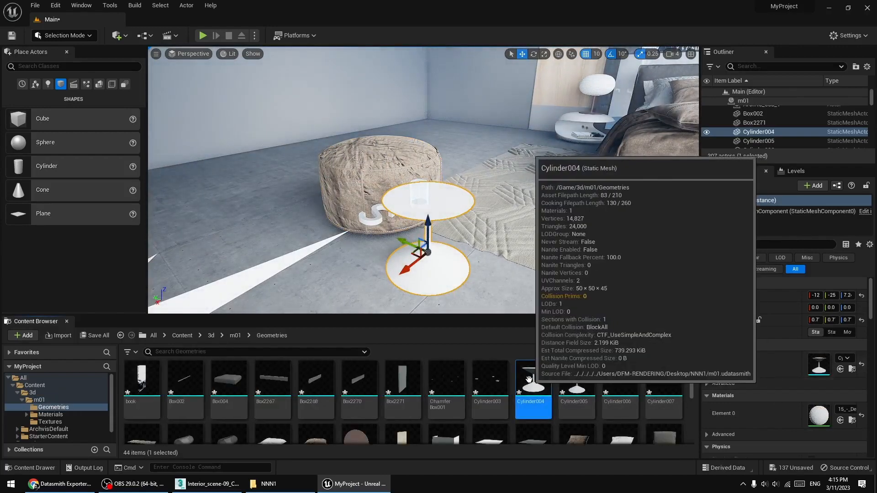
right_click(528, 379)
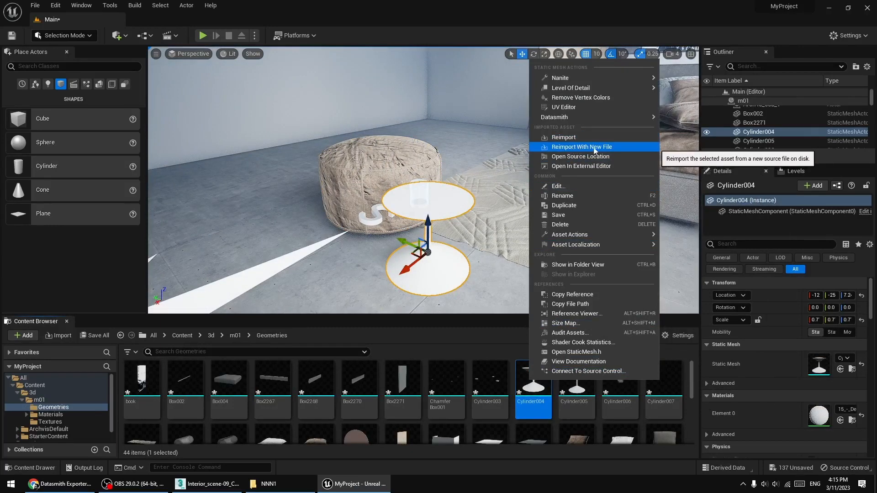
left_click(594, 149)
left_click(399, 152)
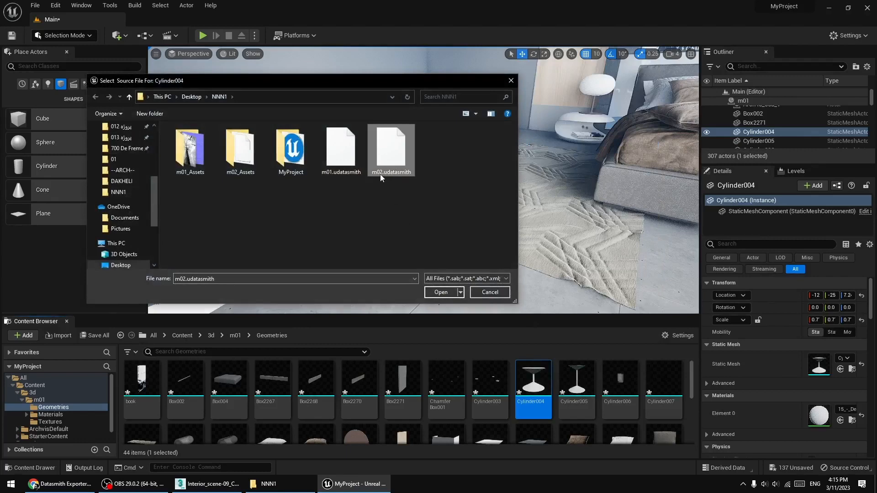
left_click(439, 293)
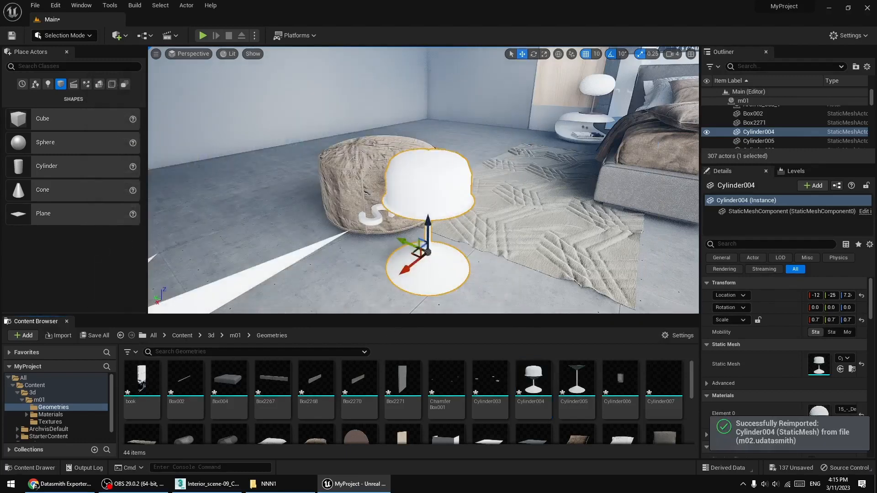
Step: Try moving the reimported side table along its Y axis and undo the move
right_click_drag(464, 242, 496, 251)
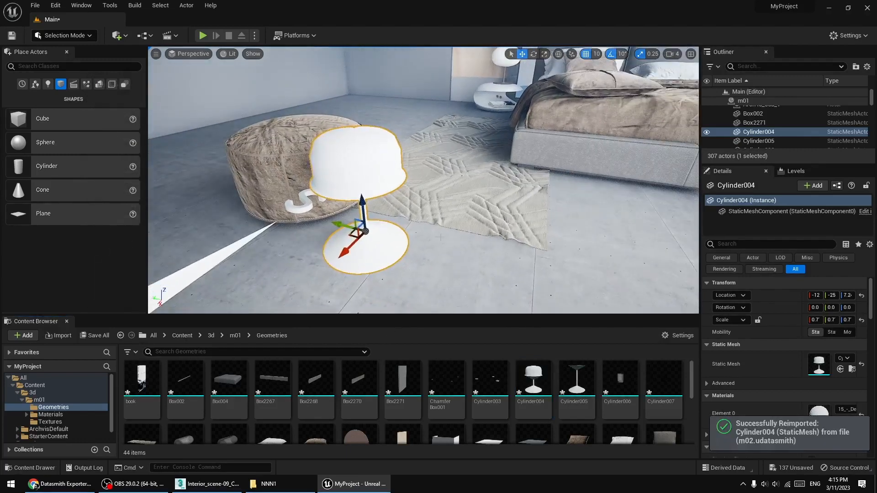
right_click_drag(440, 237, 461, 239)
left_click_drag(283, 247, 370, 249)
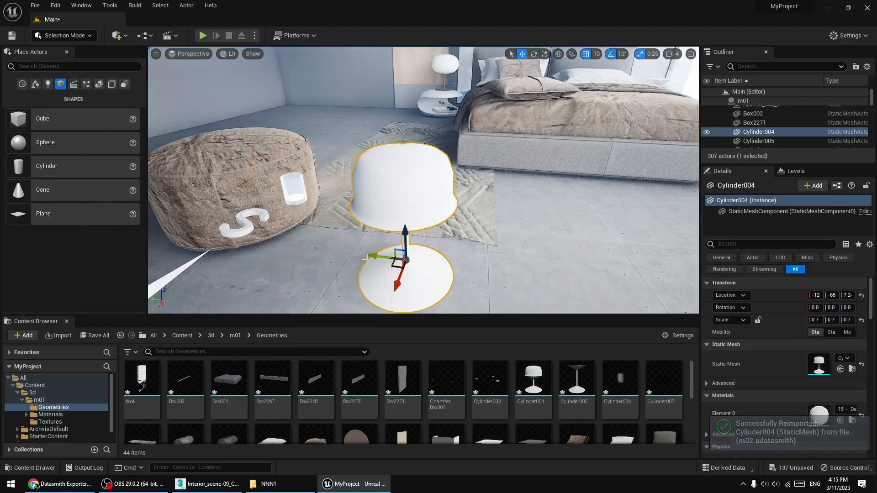
key("ctrl+z")
Step: Bring the whole room into view from outside and show the project's top-level Content folder
right_click_drag(370, 249, 430, 262)
left_click(34, 385)
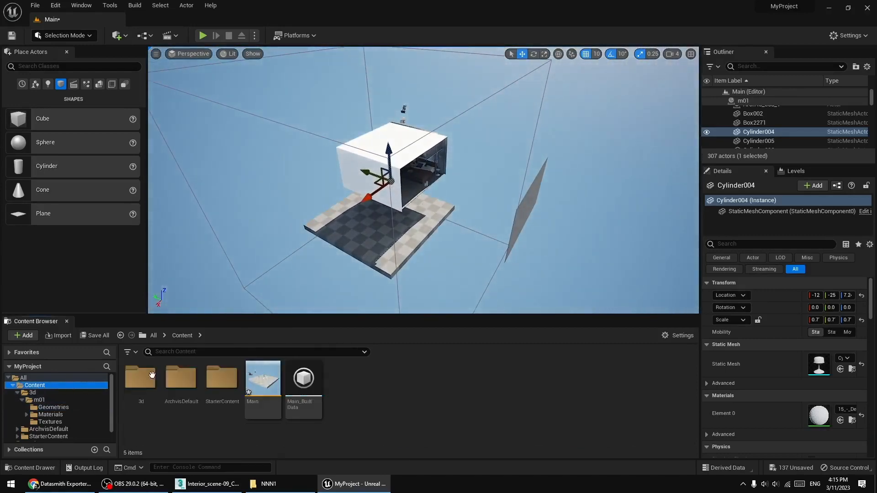
mouse_move(202, 266)
right_mouse_down()
mouse_move(215, 265)
mouse_move(202, 265)
right_mouse_up()
Step: Switch to 3ds Max and export the scene as an Autodesk FBX file in NNN1, using the User defined preset
left_click(207, 483)
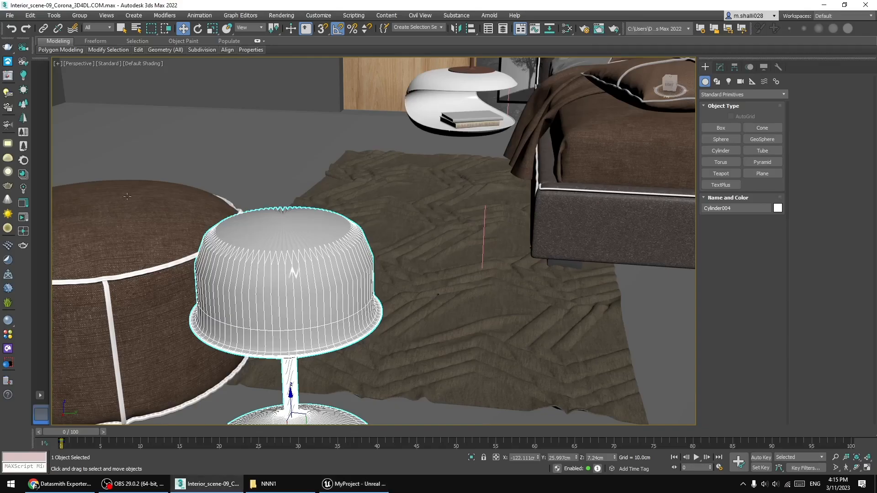
left_click(11, 17)
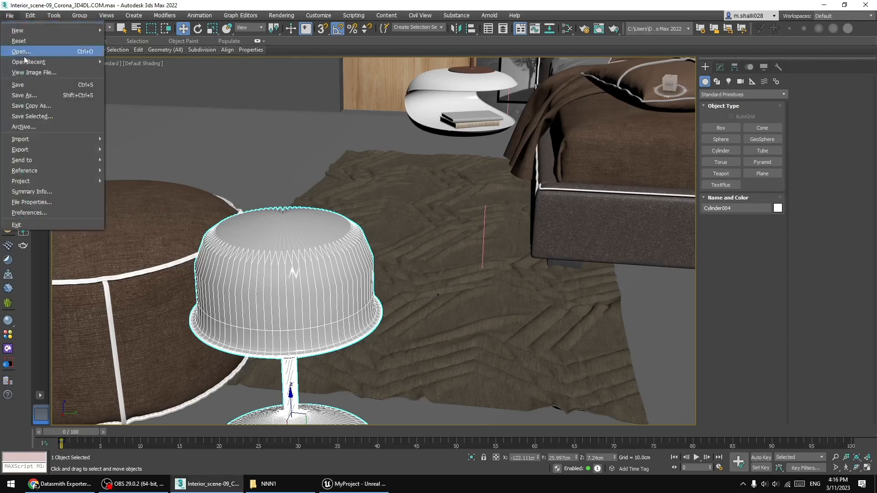
mouse_move(40, 171)
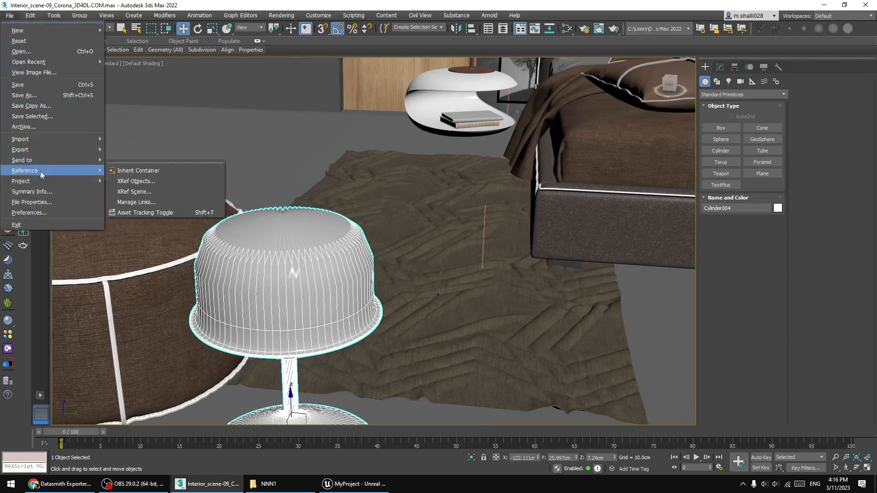
mouse_move(40, 149)
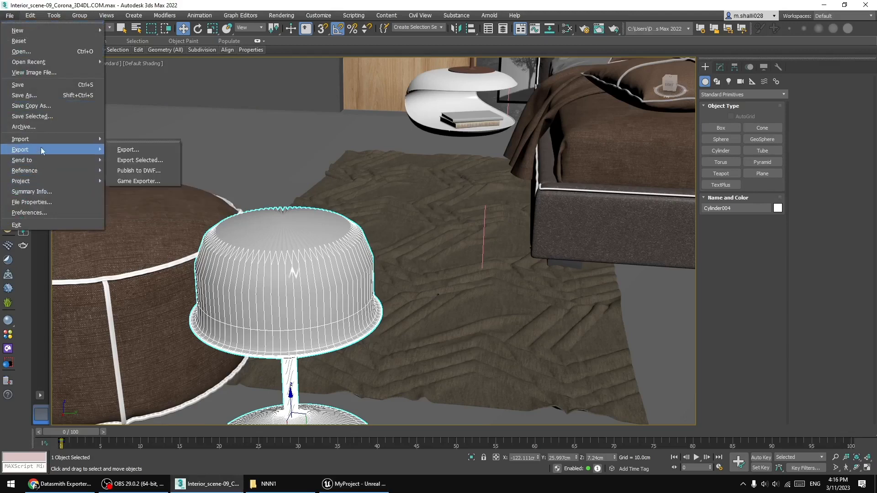
left_click(128, 150)
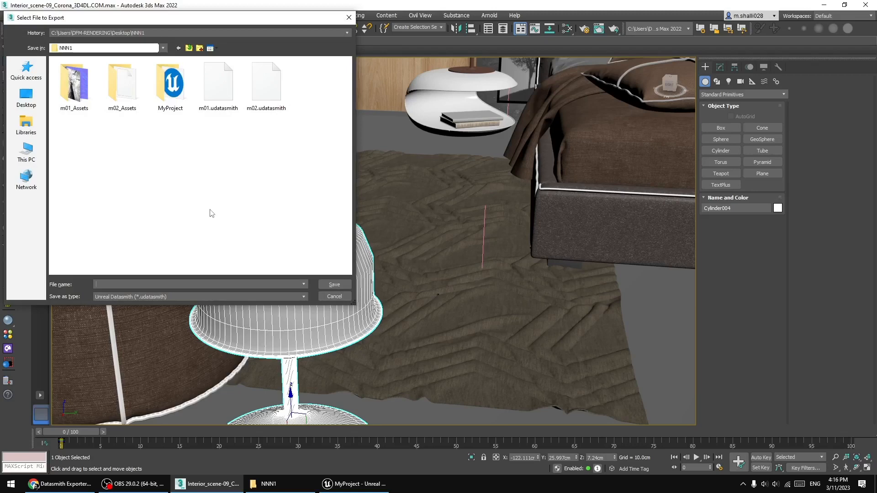
left_click(178, 296)
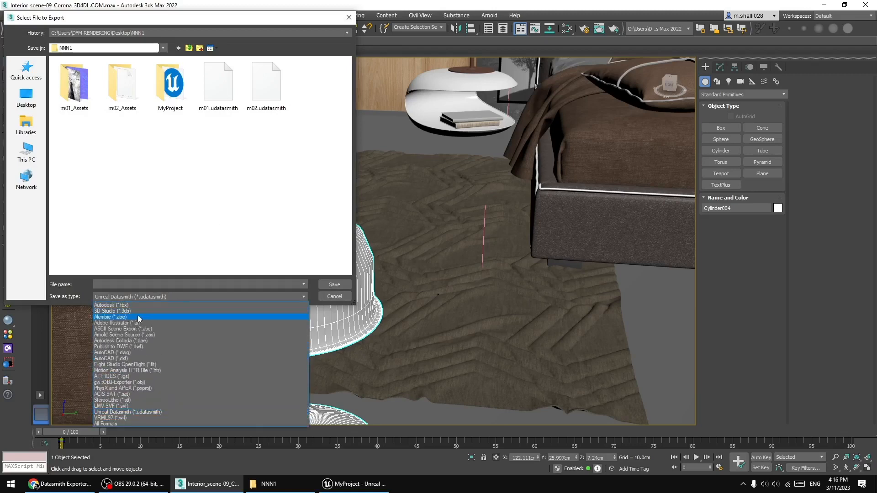
left_click(127, 306)
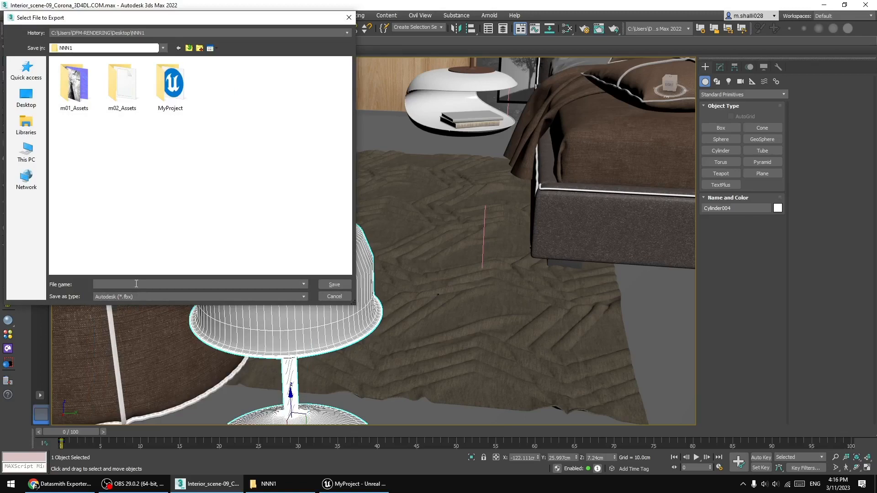
left_click(337, 287)
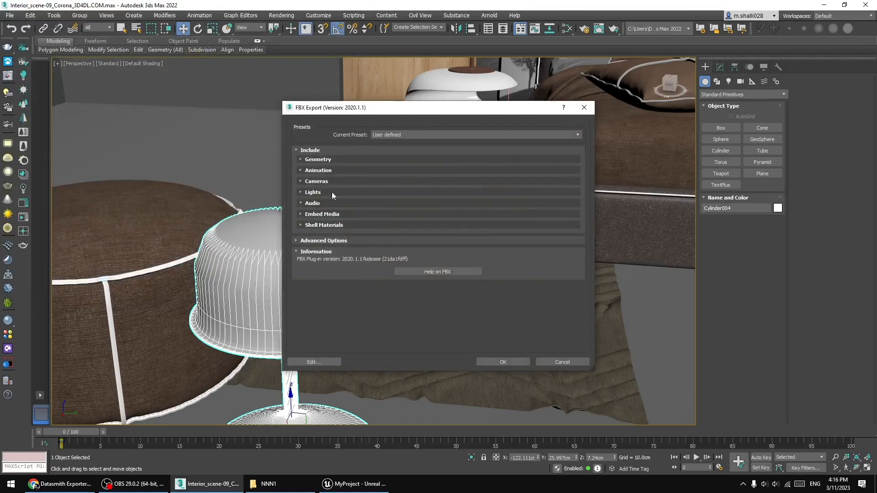
left_click(516, 362)
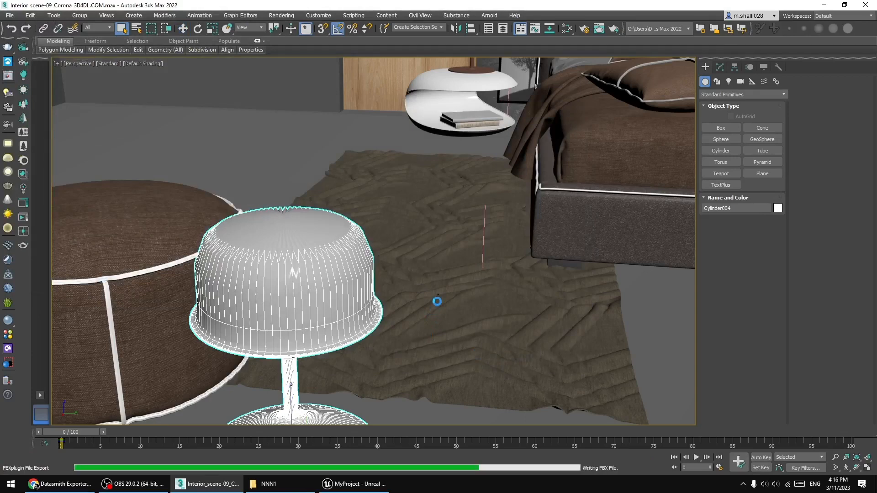
left_click(583, 383)
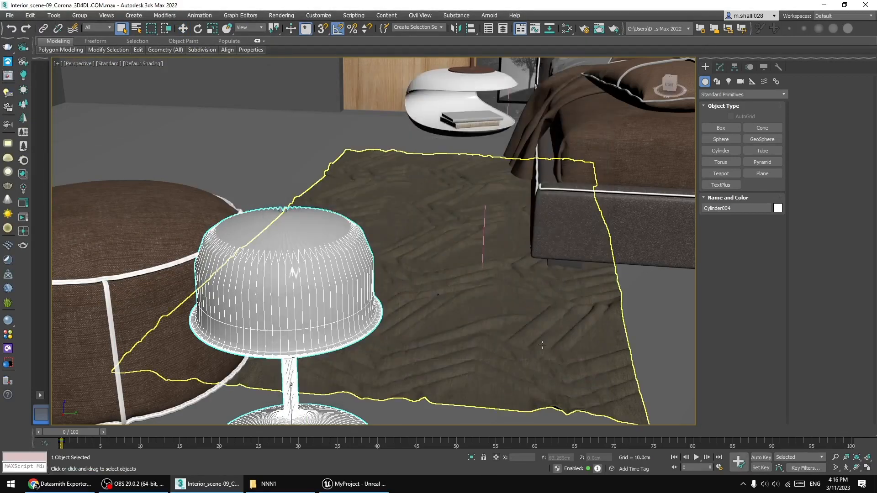
Step: Switch to Unreal Engine and show the Datasmith file import dialog without choosing a file
left_click(354, 483)
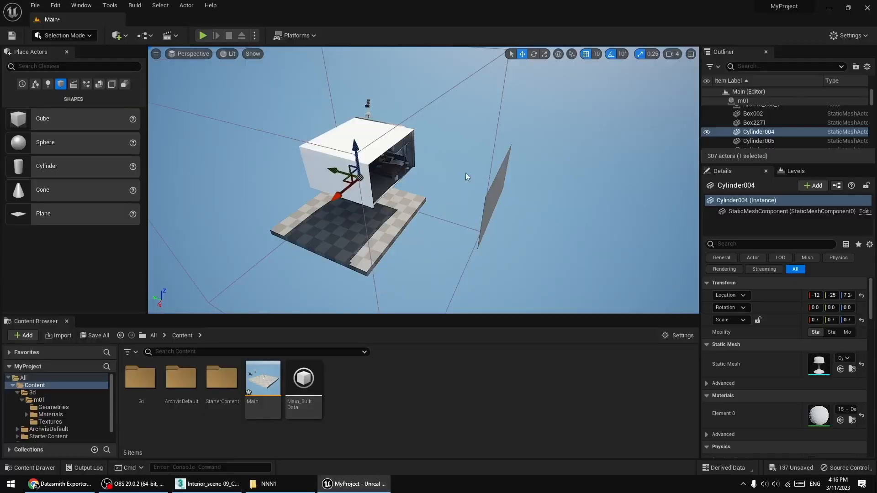
right_click_drag(466, 176, 484, 183)
left_click(117, 35)
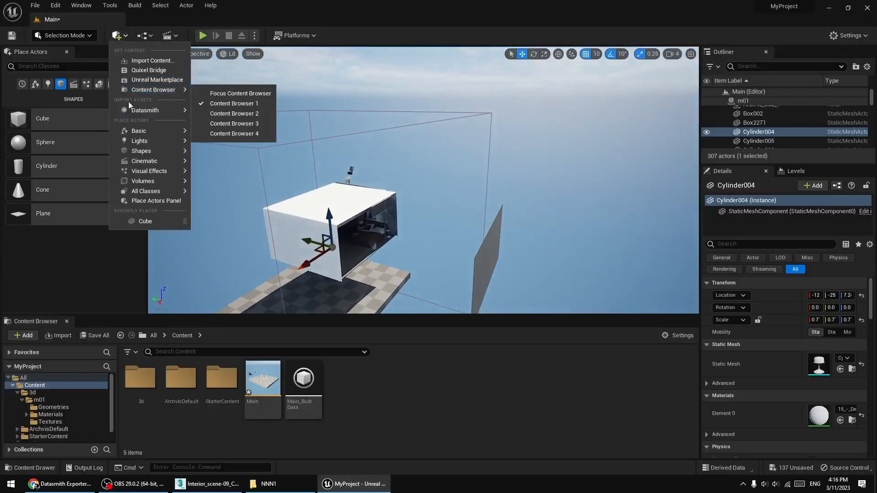
mouse_move(137, 110)
left_click(216, 124)
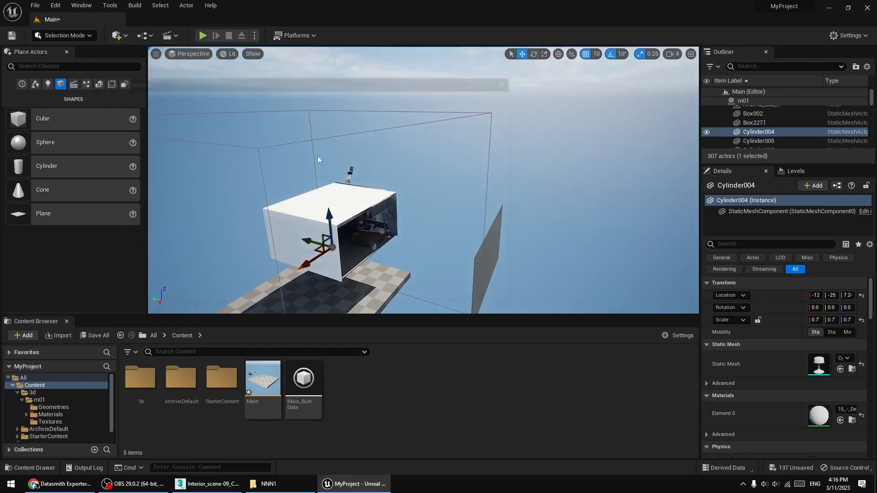
left_click(511, 80)
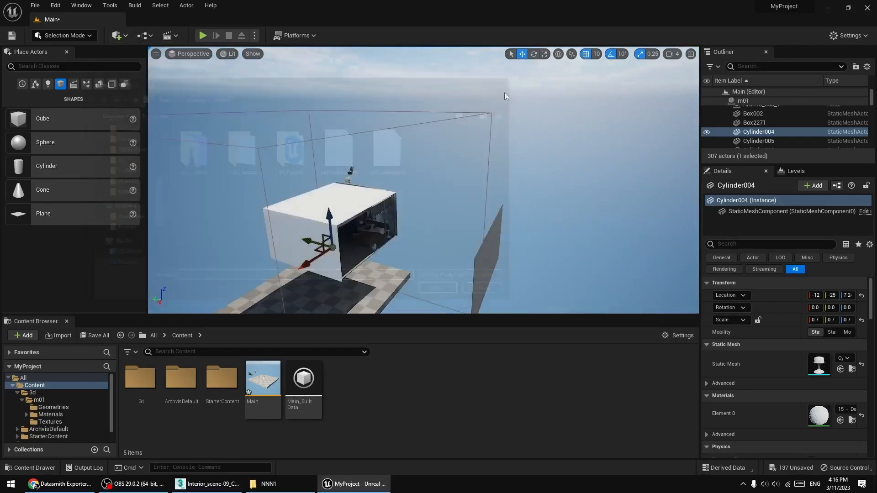
left_click(59, 339)
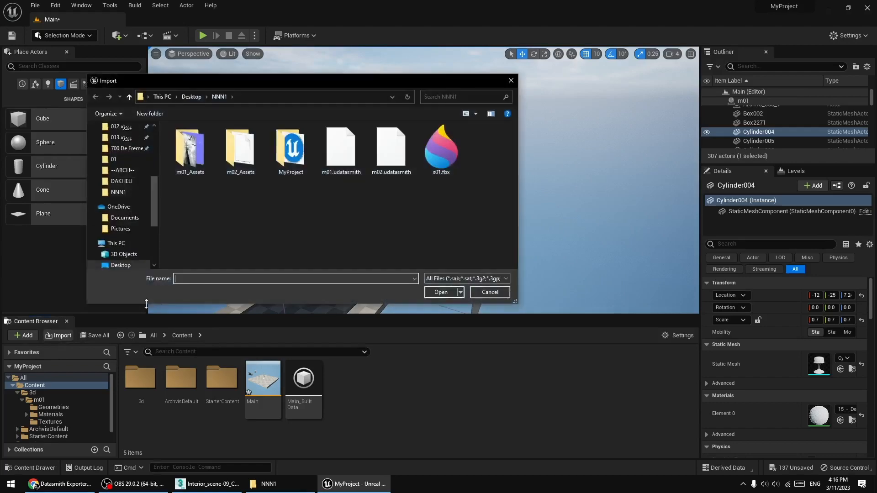
left_click(512, 81)
right_click(438, 402)
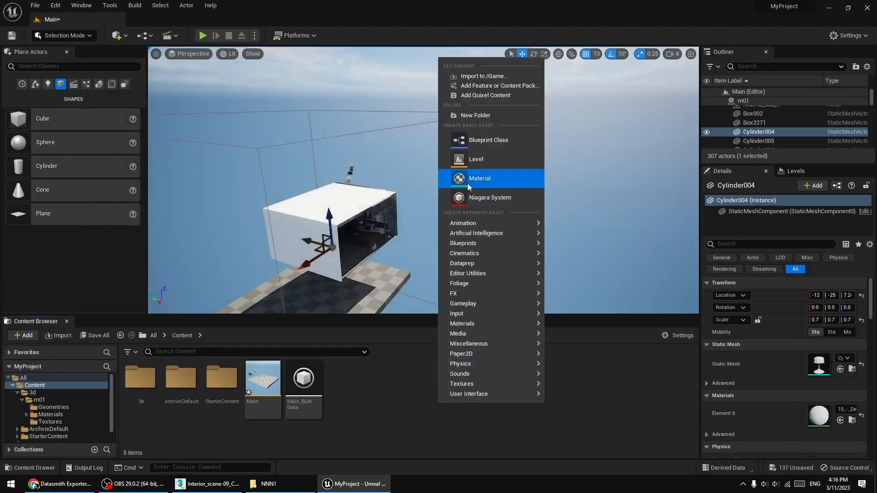
left_click(499, 85)
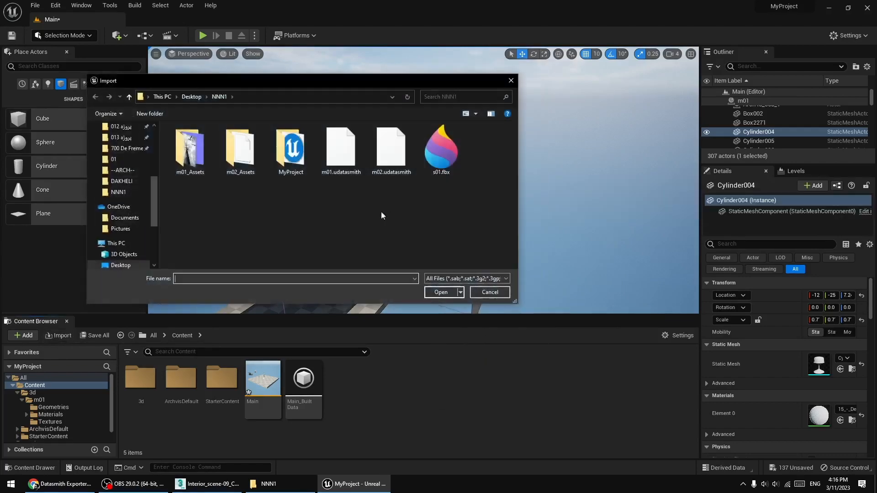
left_click(510, 82)
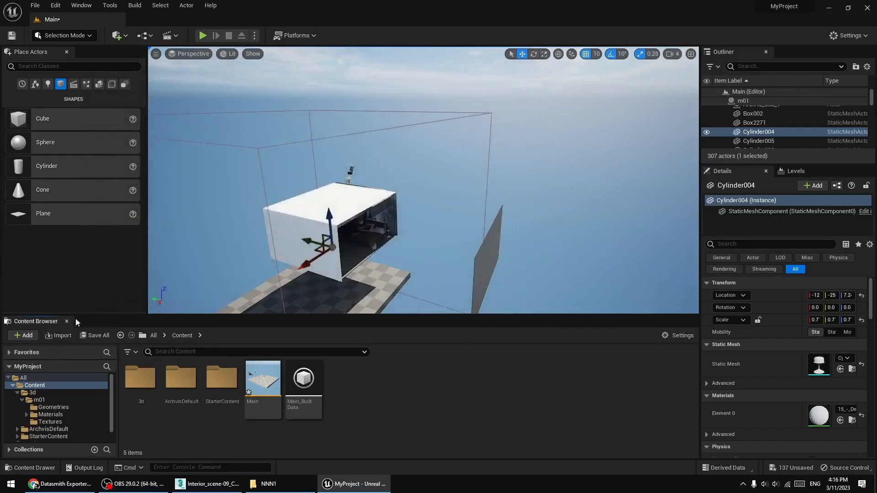
Step: Import everything from s01.fbx into the Content folder, keeping the offered FBX import options
left_click(56, 336)
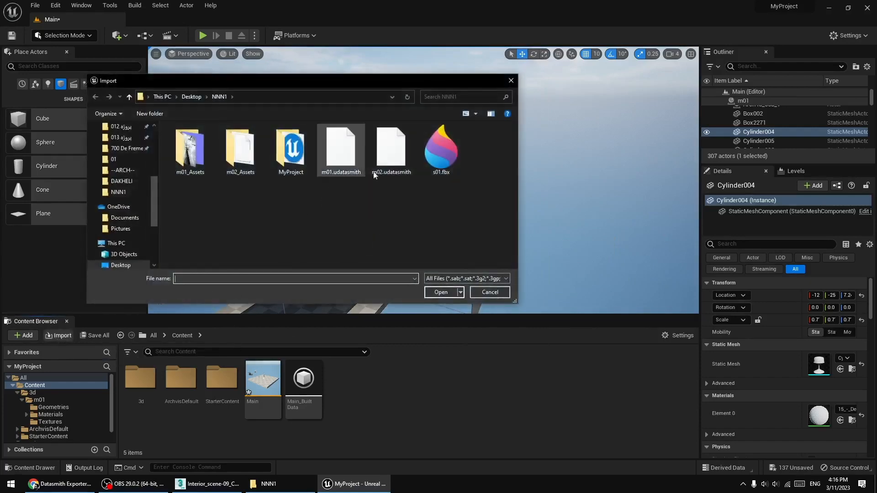
left_click(442, 149)
left_click(440, 289)
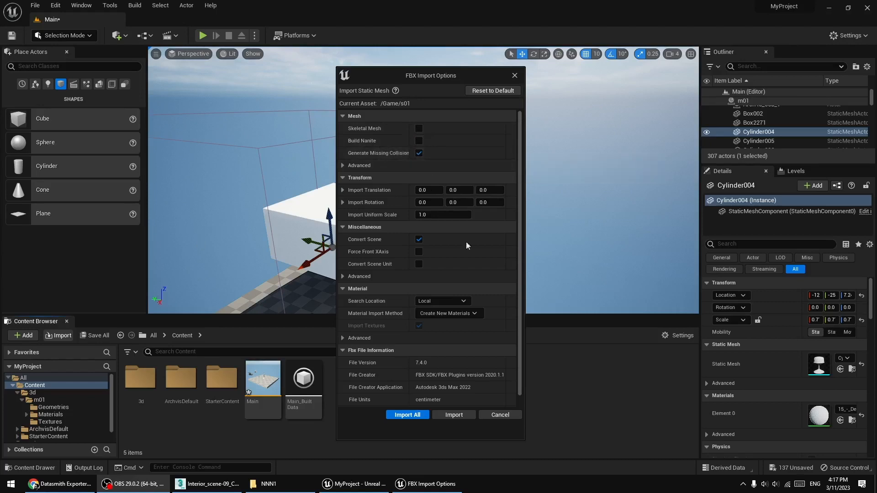
scroll(418, 319, "down", 1)
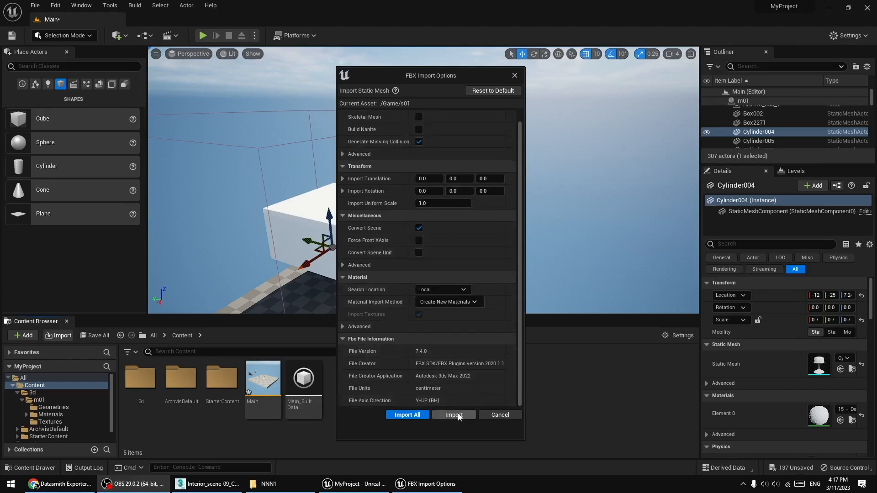
left_click(407, 416)
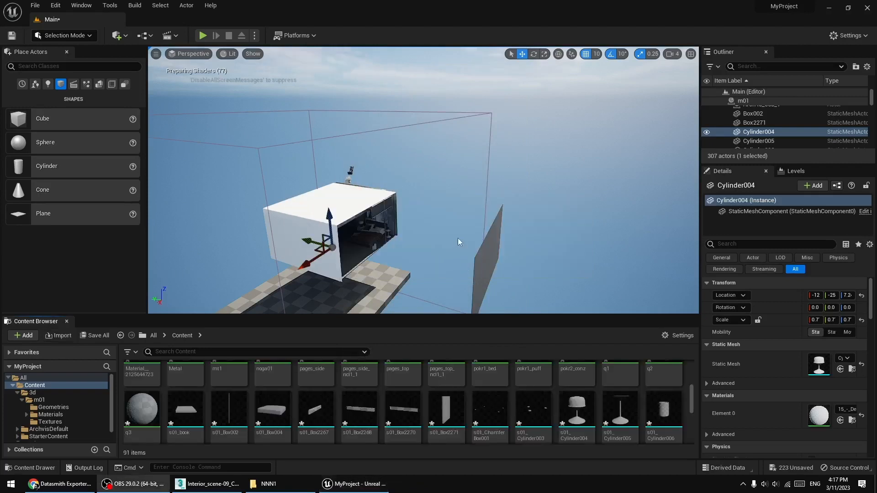
Step: Select every asset in the Content folder from the 14_-_Default material through the last item
mouse_move(458, 238)
right_mouse_down()
mouse_move(456, 215)
mouse_move(461, 256)
mouse_move(457, 219)
mouse_move(459, 238)
right_mouse_up()
right_click_drag(382, 164, 380, 204)
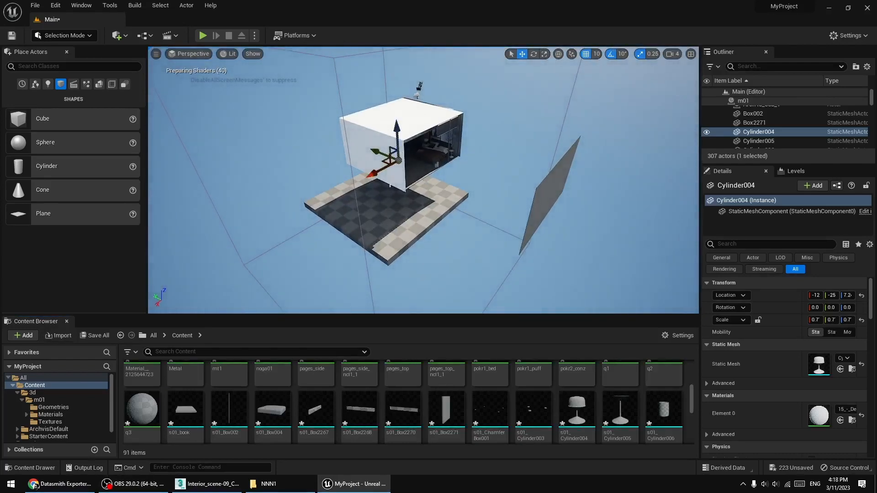
middle_click_drag(399, 192, 401, 240)
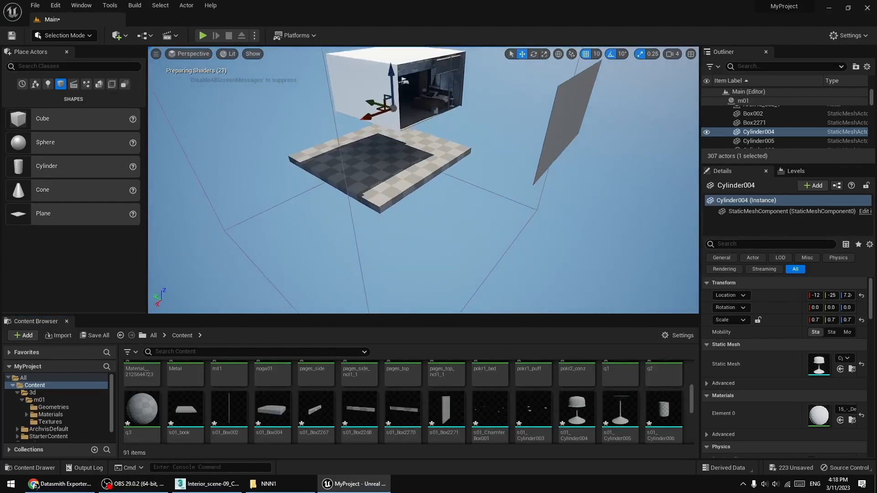
scroll(411, 402, "up", 5)
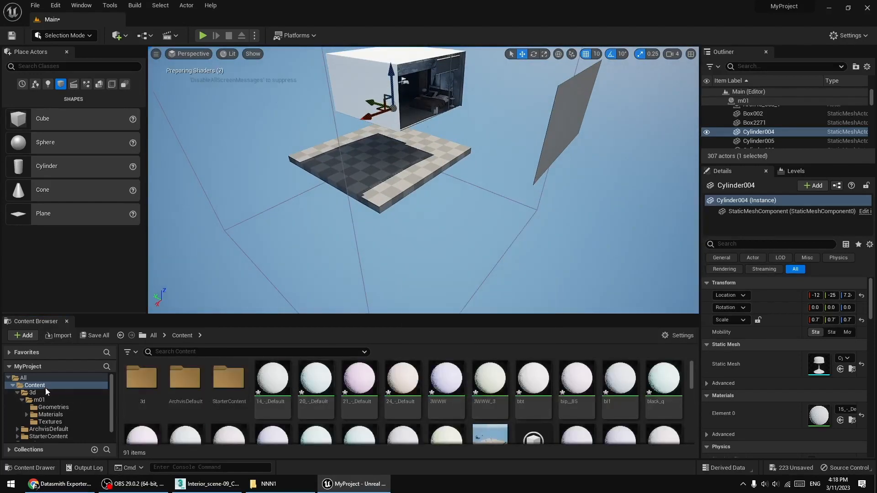
left_click(23, 378)
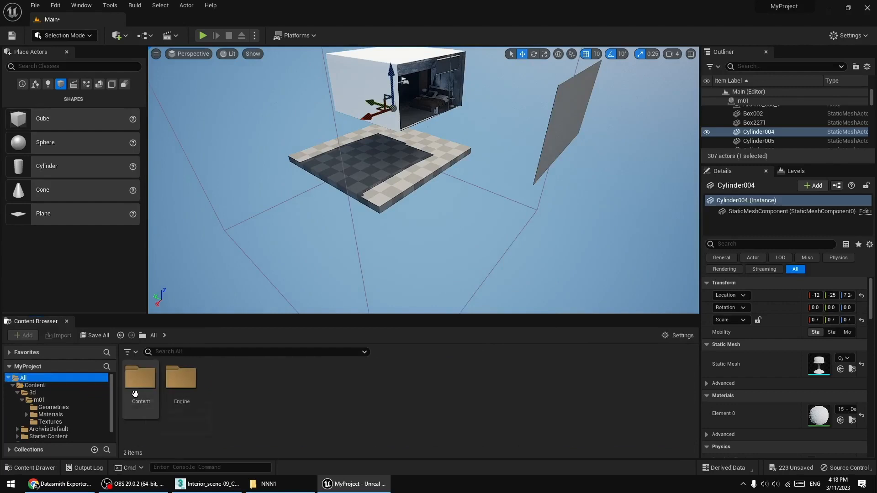
double_click(135, 394)
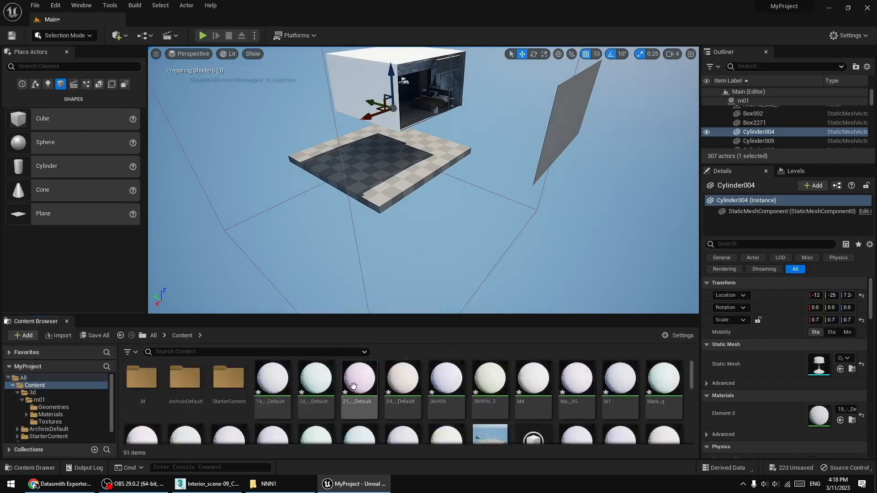
left_click(273, 382)
scroll(472, 388, "down", 3)
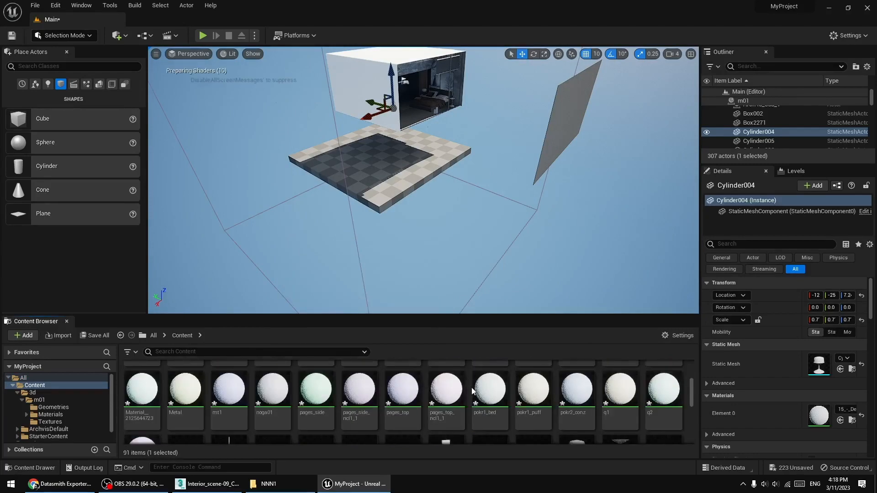
scroll(472, 387, "down", 3)
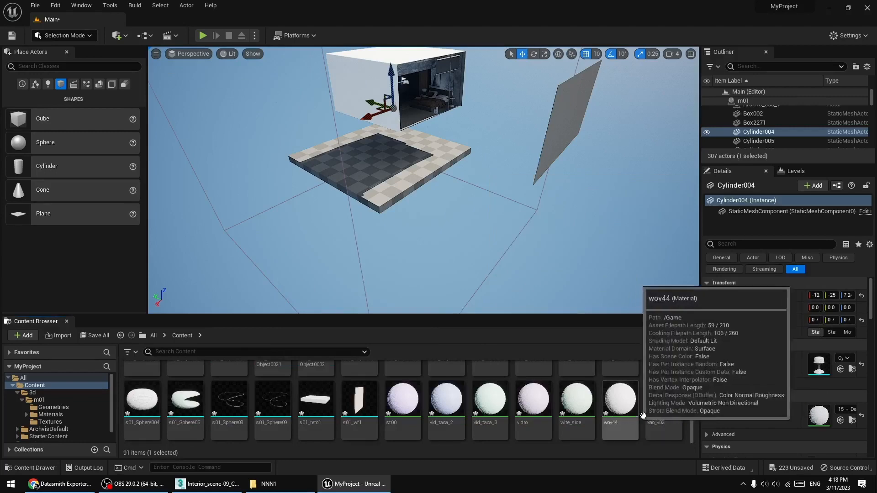
left_click(666, 406, "shift")
Step: Remove the Main level from the asset selection and try to place the selected assets in the scene
scroll(589, 418, "up", 4)
scroll(588, 418, "up", 5)
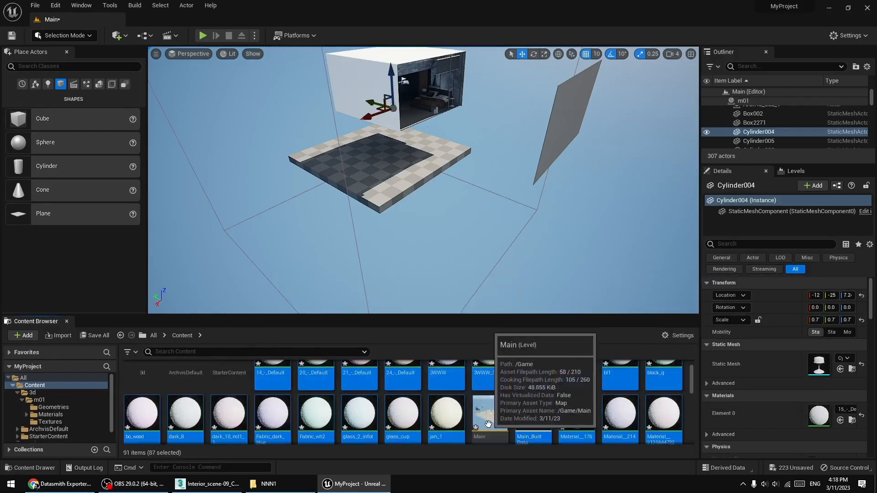
left_click(493, 425, "ctrl")
scroll(533, 425, "down", 1)
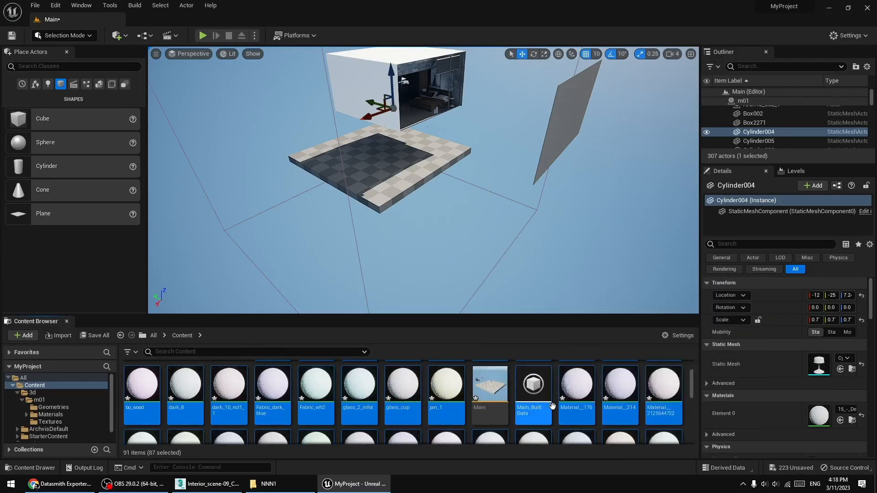
scroll(446, 362, "up", 1)
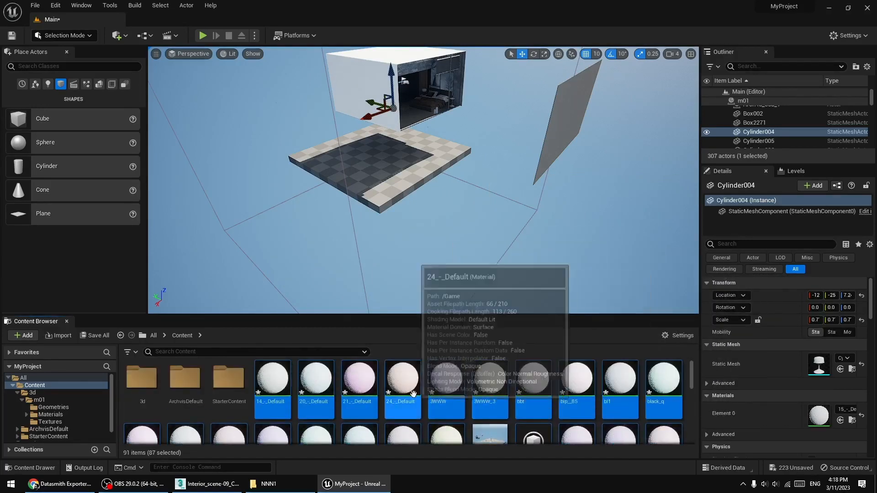
left_click_drag(400, 390, 330, 167)
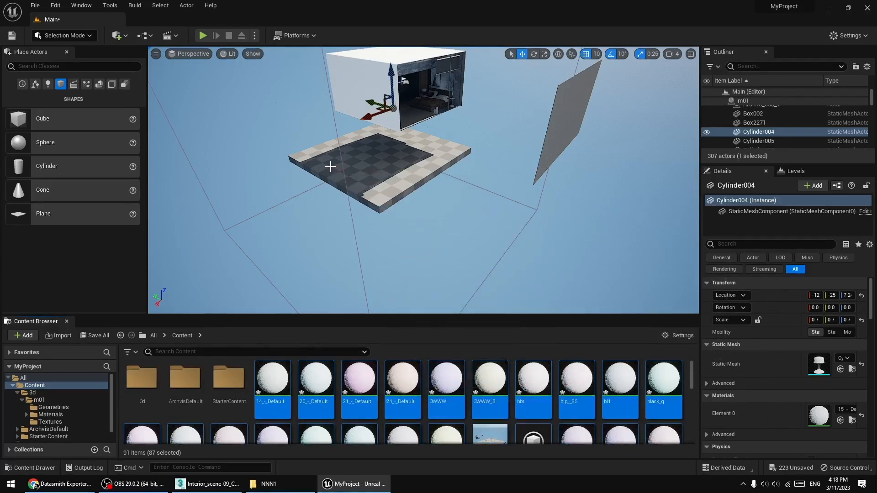
Step: Exclude the Main_BuiltData asset from the selection too and try placing the remaining assets in an empty area of the scene
right_click_drag(480, 248, 516, 238)
left_click(488, 283)
right_click_drag(488, 283, 557, 284)
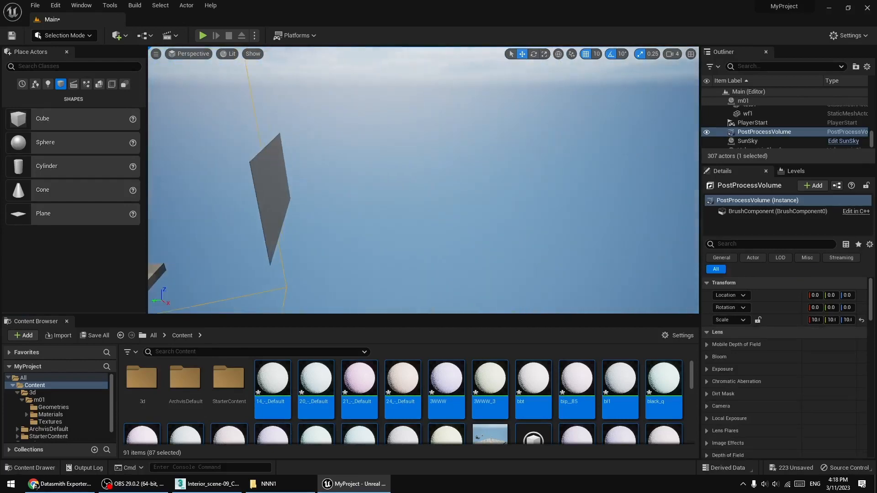
scroll(480, 380, "down", 1)
left_click(528, 387, "ctrl")
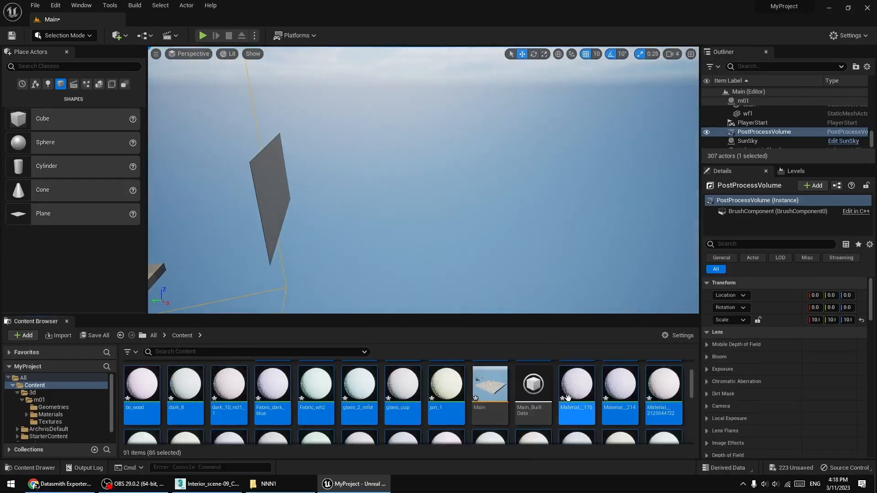
left_click_drag(578, 388, 493, 242)
scroll(430, 402, "down", 3)
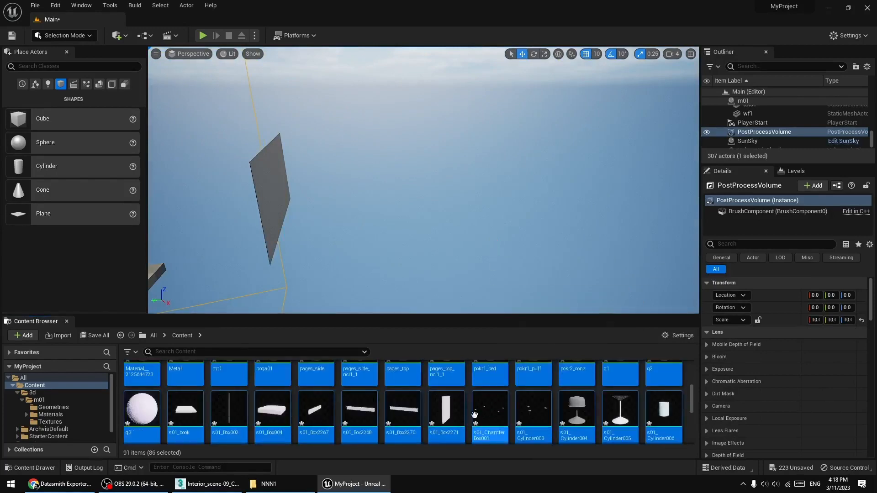
scroll(431, 415, "down", 4)
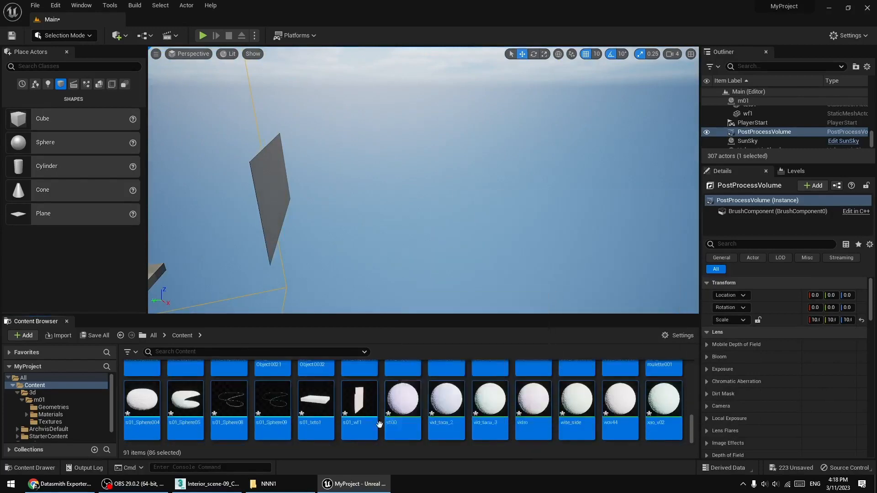
scroll(304, 414, "up", 8)
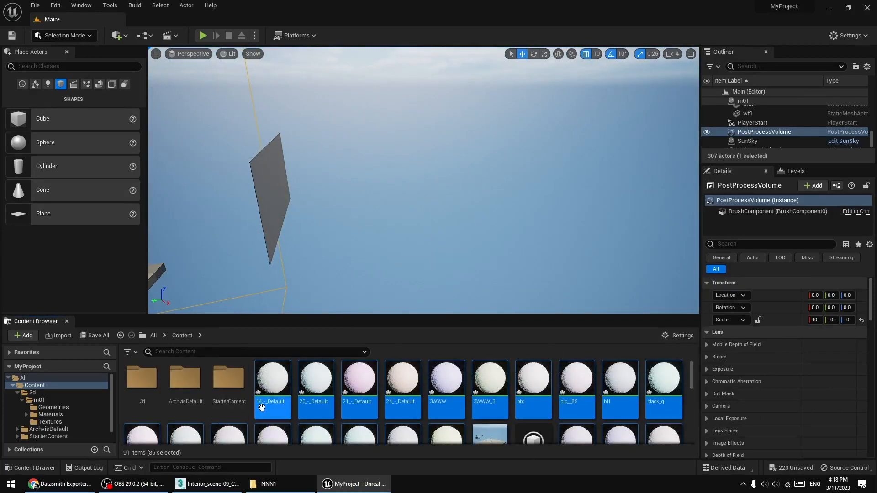
Step: Create a new folder named s01 inside the 3d content folder
left_click(39, 387)
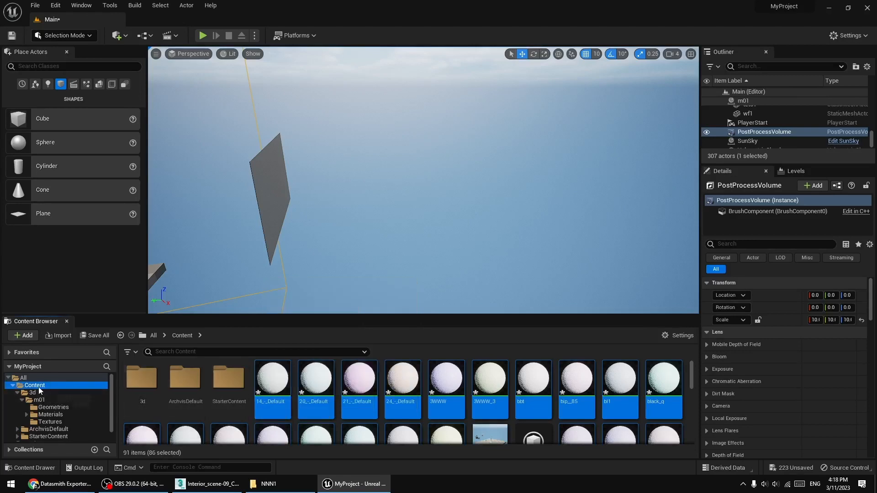
double_click(144, 382)
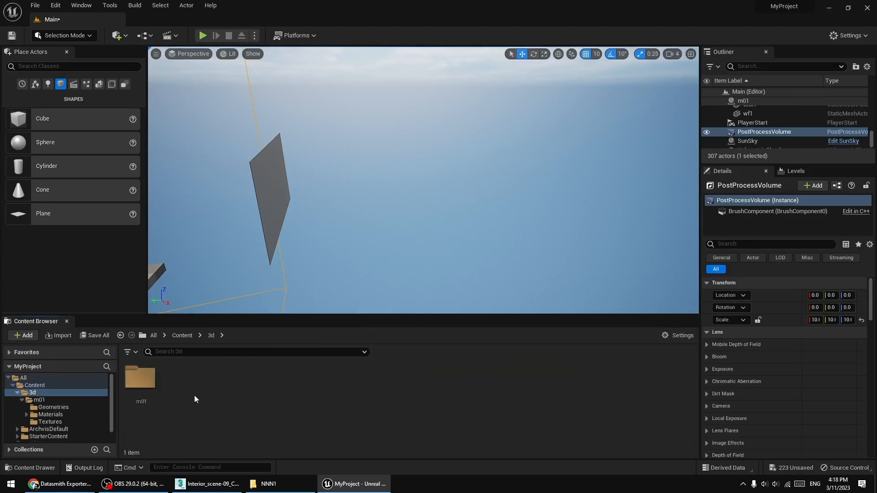
right_click(292, 412)
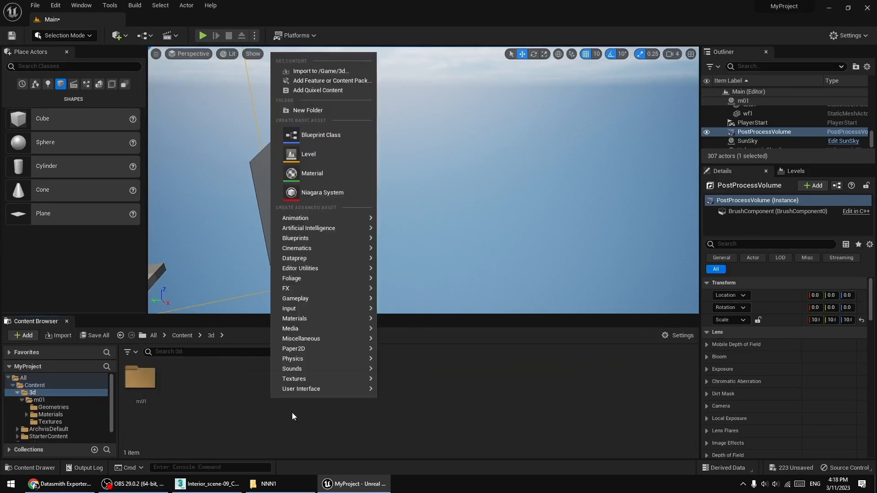
left_click(313, 113)
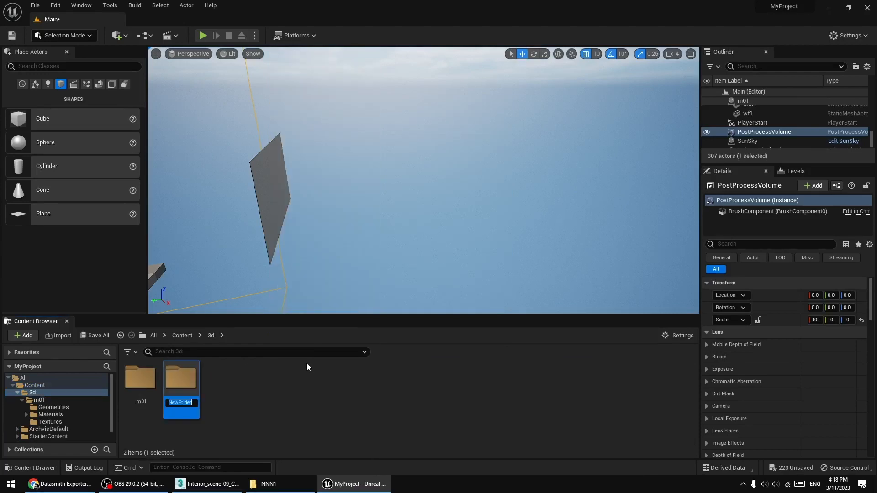
type("s01")
key("Return")
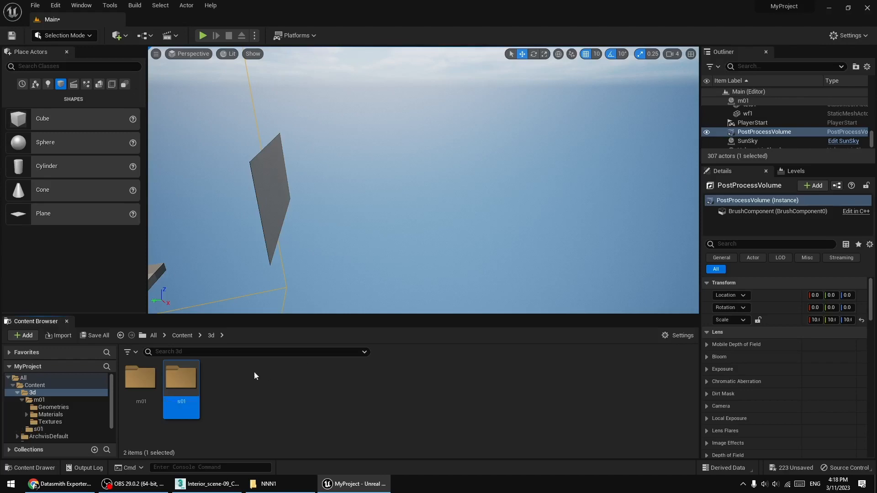
Step: Import s01.fbx into the s01 content folder using the default FBX import options for all meshes
double_click(185, 370)
left_click(68, 339)
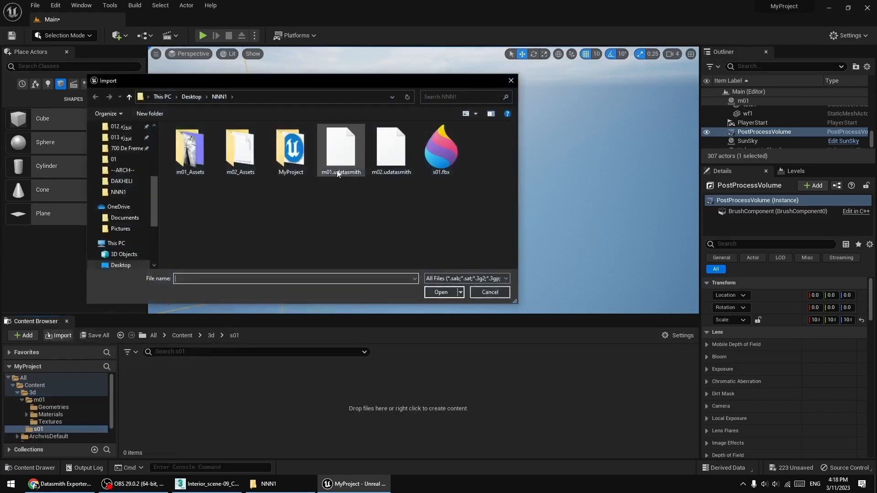
double_click(440, 155)
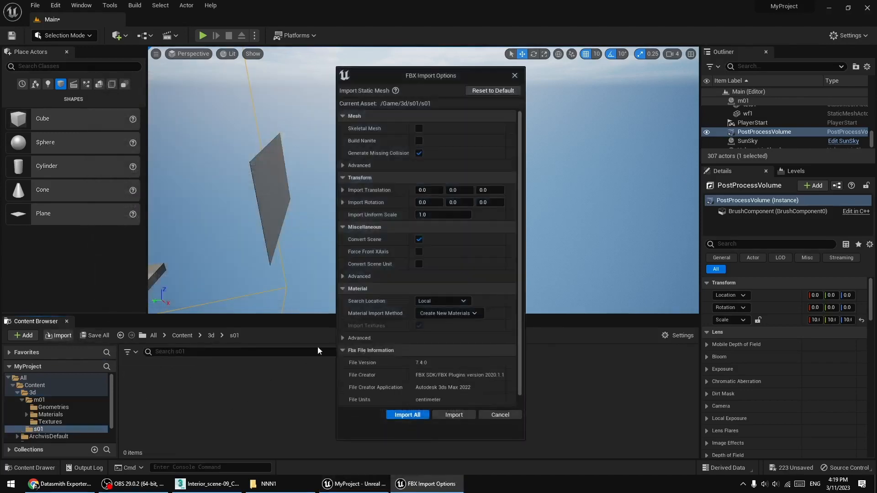
left_click(419, 414)
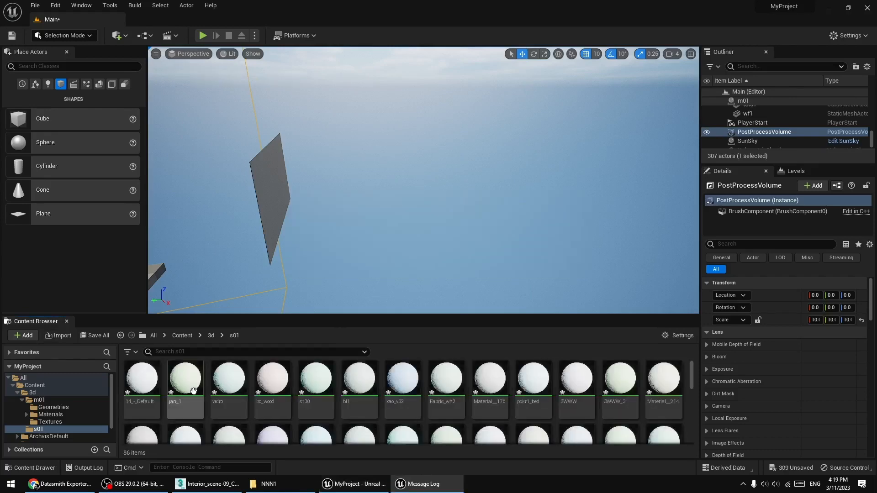
Step: Select every asset in the s01 folder, materials included, and try to place them all in the scene
scroll(320, 393, "down", 10)
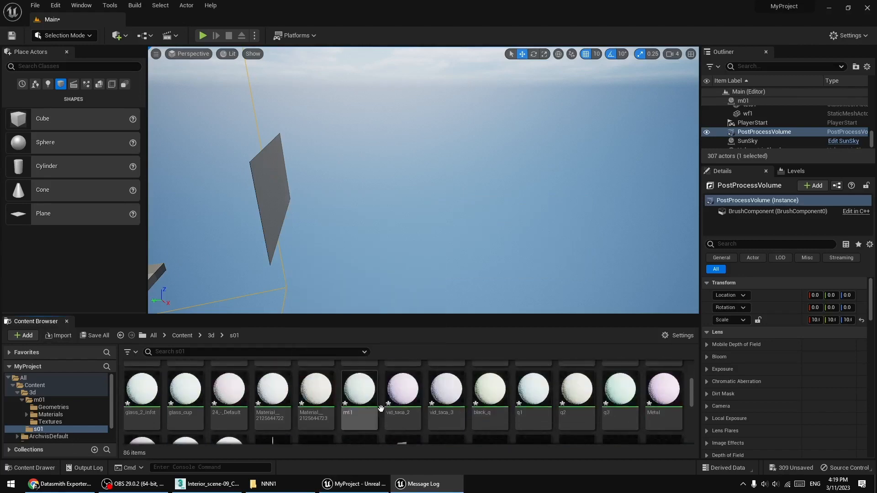
left_click(445, 404)
key("ctrl+a")
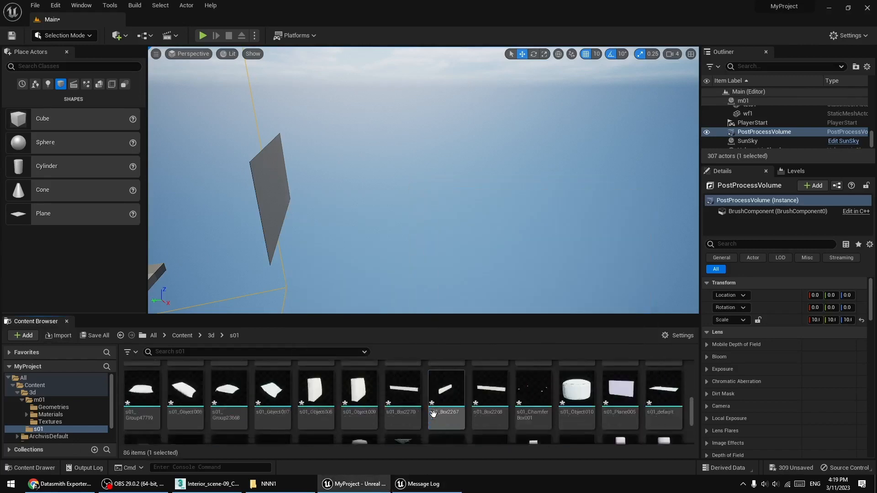
scroll(147, 386, "up", 10)
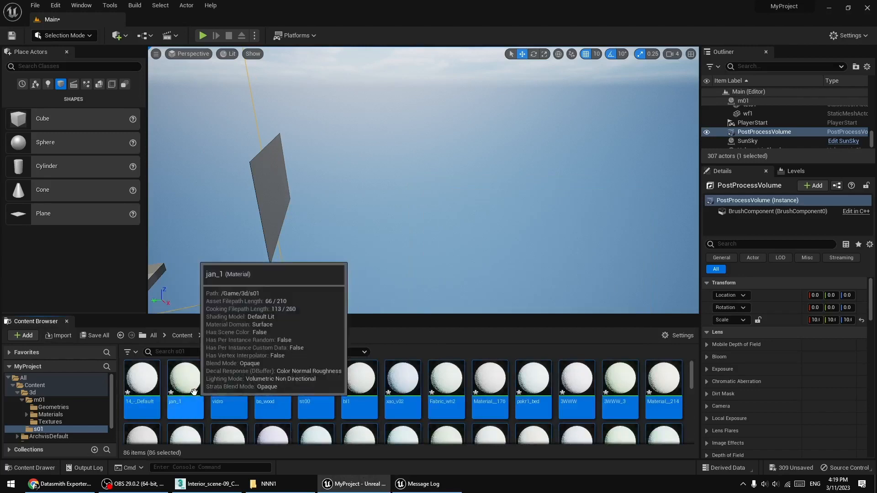
left_click_drag(197, 393, 348, 241)
right_click_drag(348, 241, 292, 242)
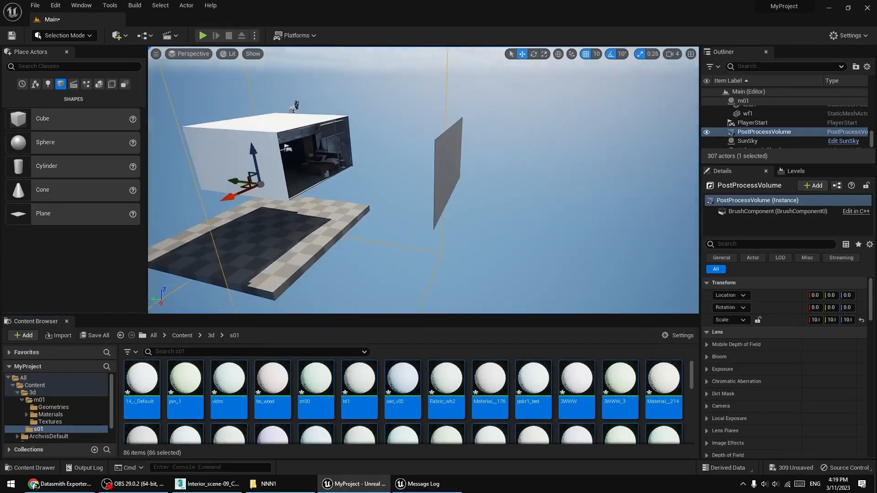
Step: Select only the static meshes from s01_Box002 through s01_teto1 and place them in the empty area of the scene
scroll(530, 383, "down", 3)
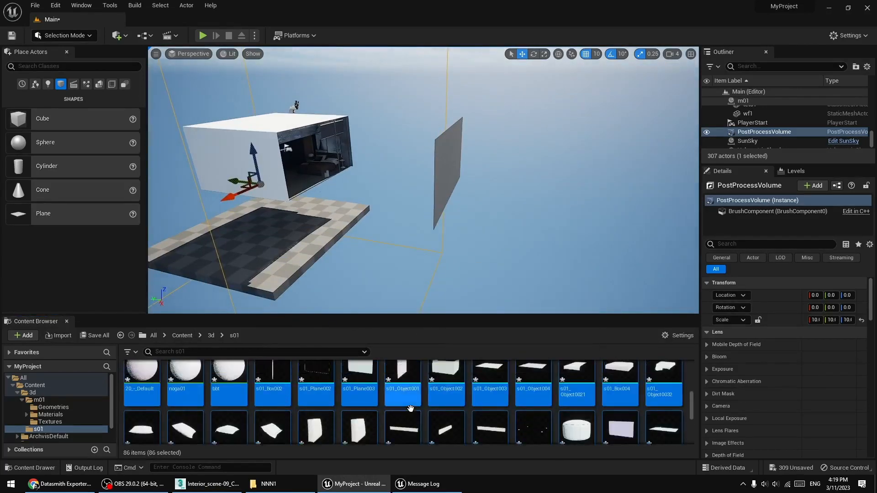
left_click(285, 410)
scroll(307, 411, "down", 5)
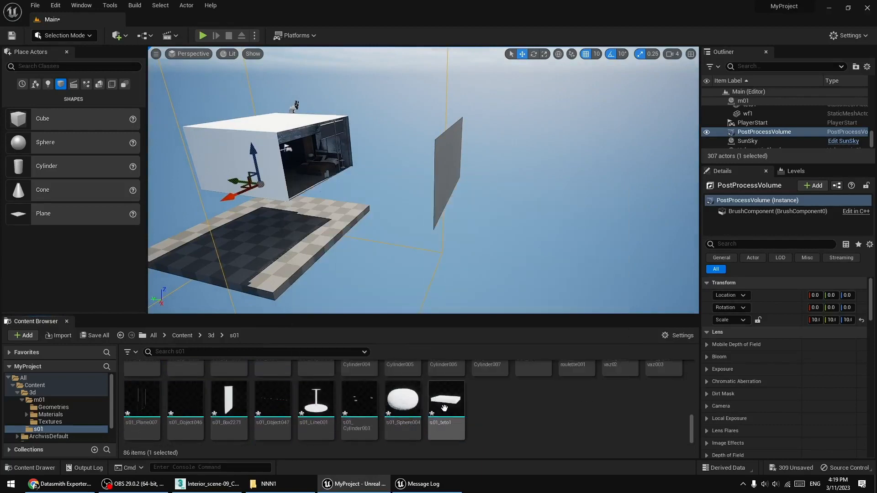
left_click(437, 423)
scroll(347, 411, "up", 5)
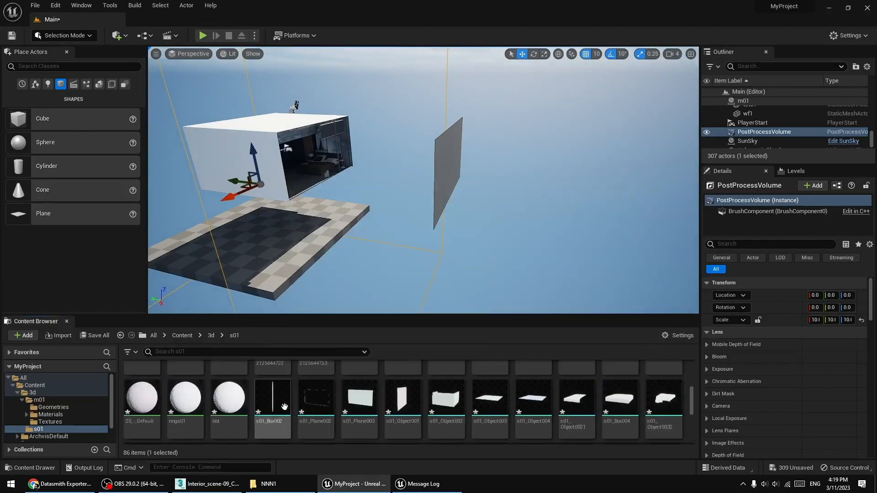
left_click(281, 405, "shift")
left_click_drag(282, 404, 547, 236)
right_click_drag(547, 235, 476, 229)
mouse_move(593, 248)
right_mouse_down()
mouse_move(525, 251)
mouse_move(548, 263)
mouse_move(593, 247)
right_mouse_up()
Step: Move the s01_Plane005 panel and the s01_Plane003 glass pane outward from the open side of the placed bedroom
left_click(450, 194)
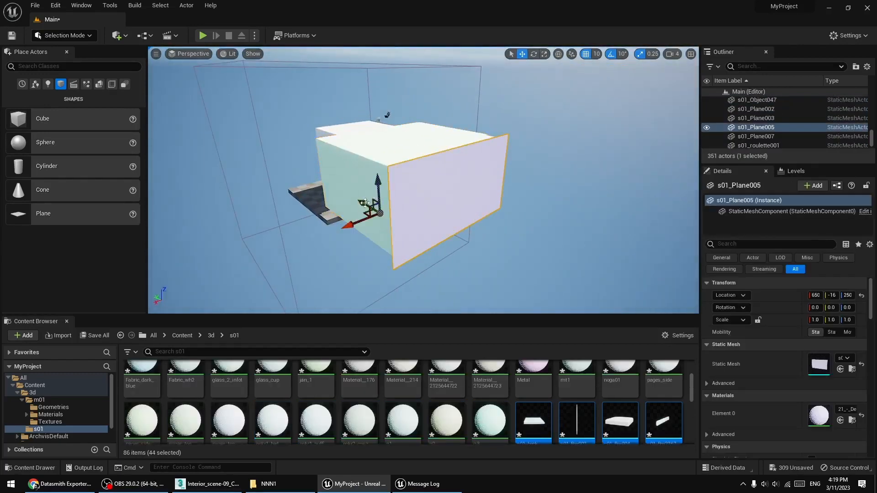
left_click_drag(364, 202, 429, 242)
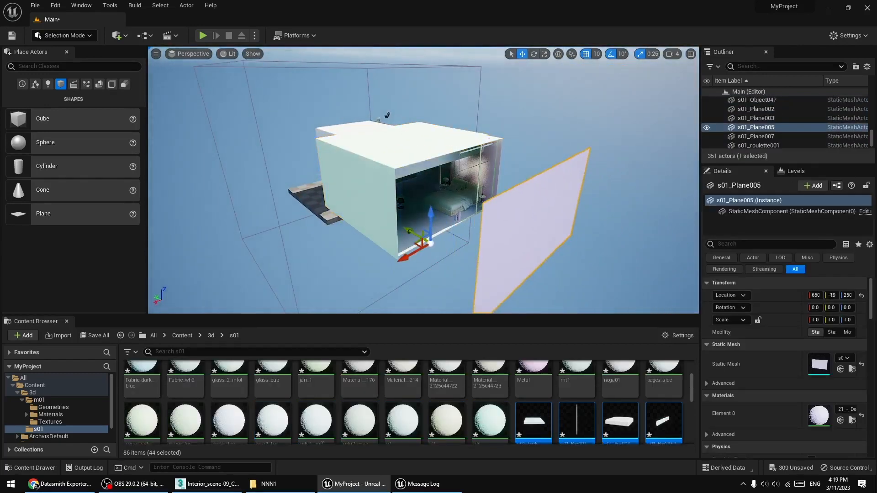
key("w")
right_click_drag(430, 242, 539, 236)
left_click(534, 214)
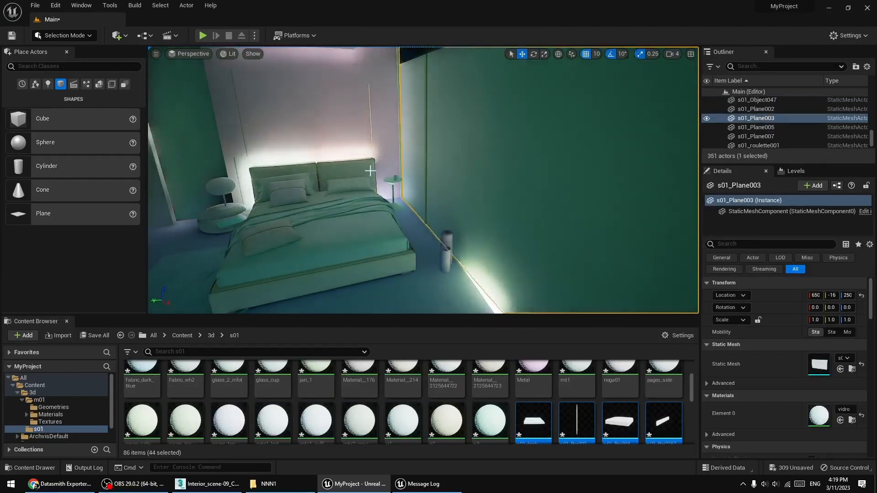
right_click_drag(466, 223, 438, 255)
left_click_drag(223, 287, 269, 315)
Step: Inspect the placed bedroom's furniture from inside and the whole room from outside, with nothing left selected
right_click_drag(482, 148, 532, 151)
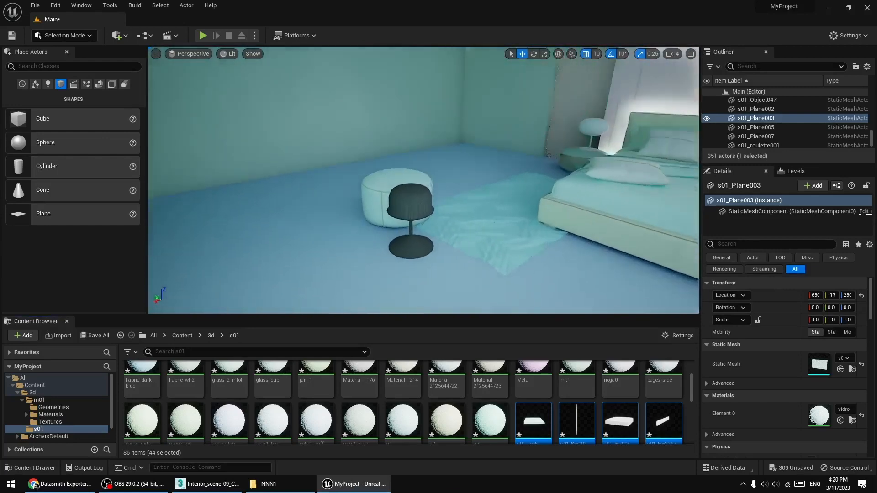
right_click_drag(423, 180, 429, 210)
left_click(518, 190)
mouse_move(507, 199)
right_mouse_down()
mouse_move(498, 201)
mouse_move(508, 199)
right_mouse_up()
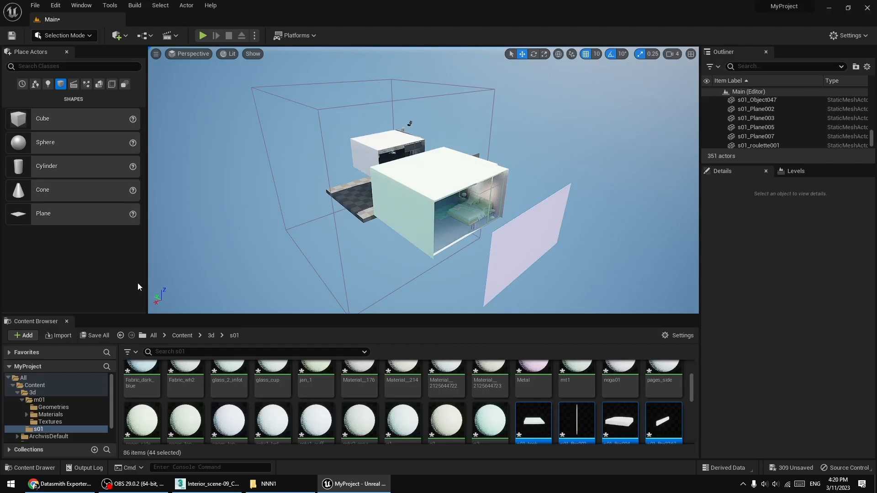
right_click(374, 248)
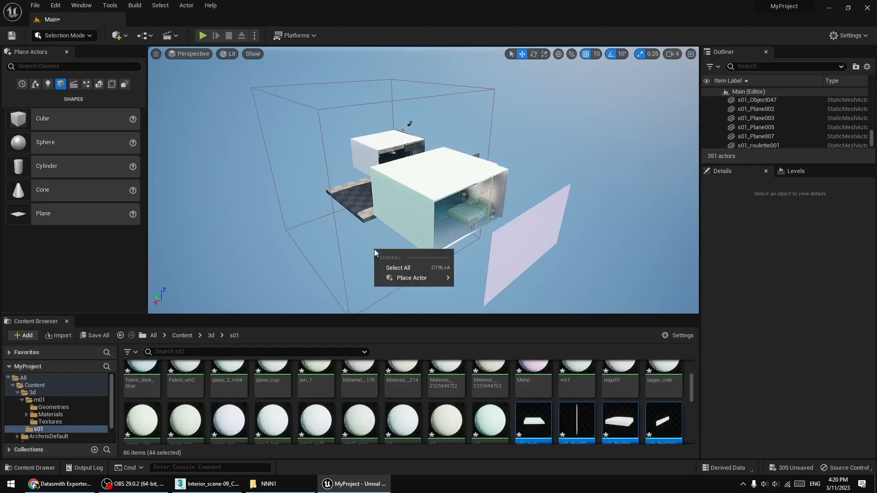
left_click(364, 242)
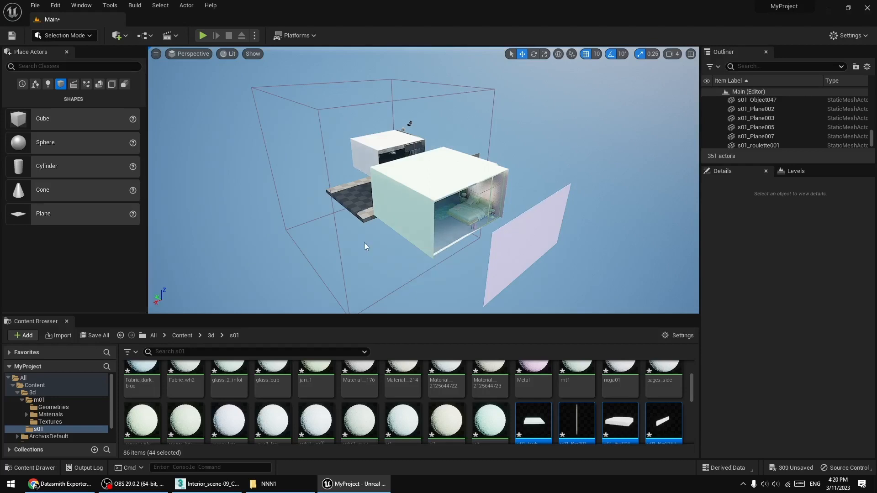